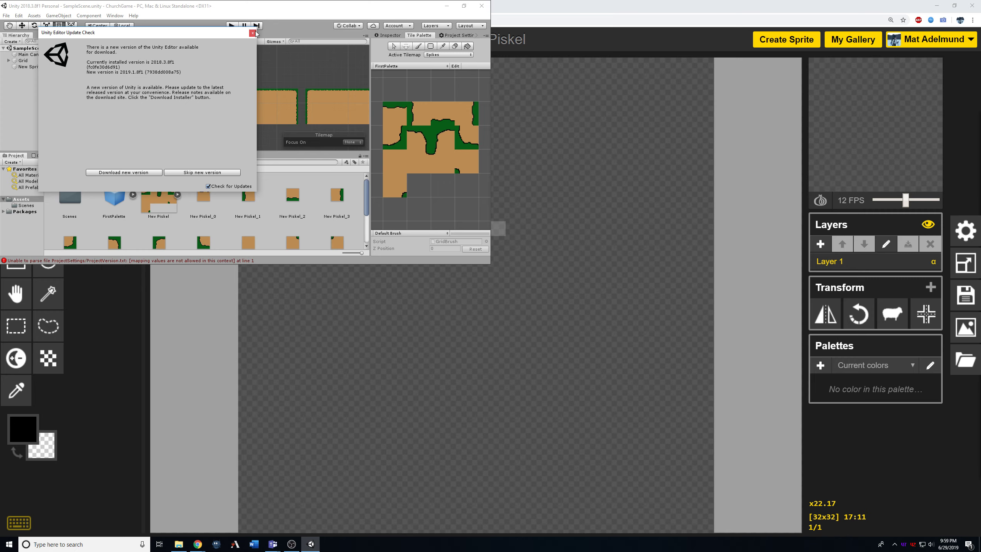
Dismiss the Unity update notice and put the Unity window away to reveal the blank Piskel canvas
left_click(252, 33)
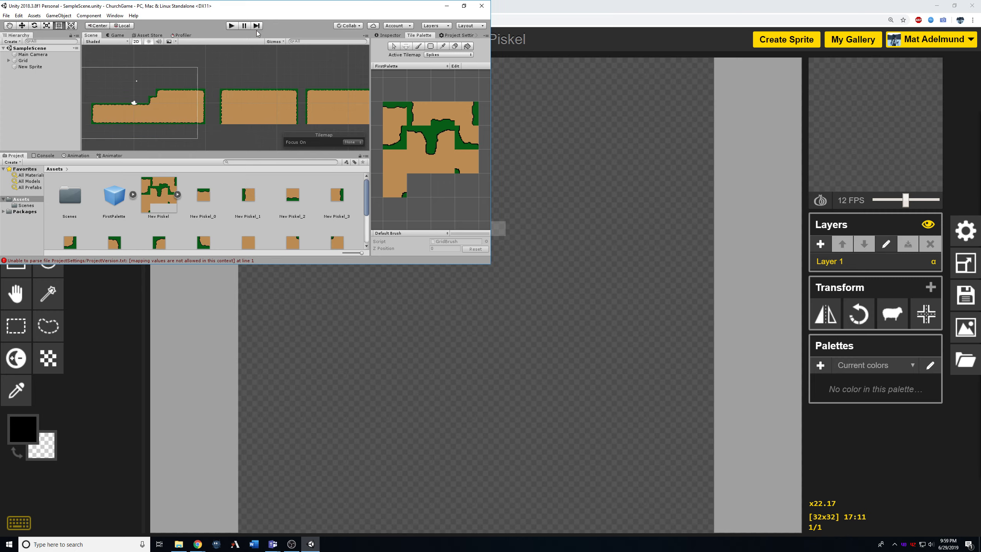
left_click(463, 6)
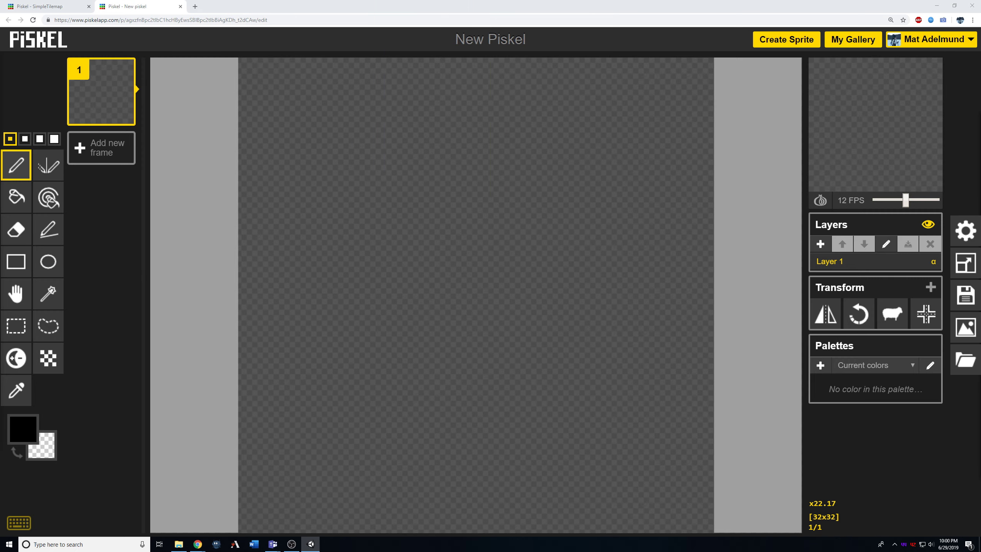
left_click_drag(0, 302, 572, 0)
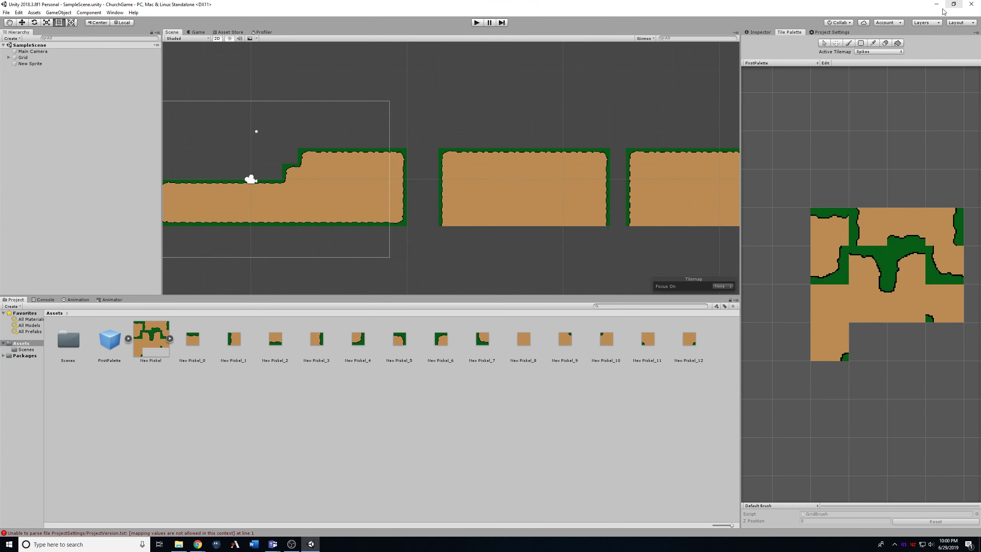
left_click(953, 3)
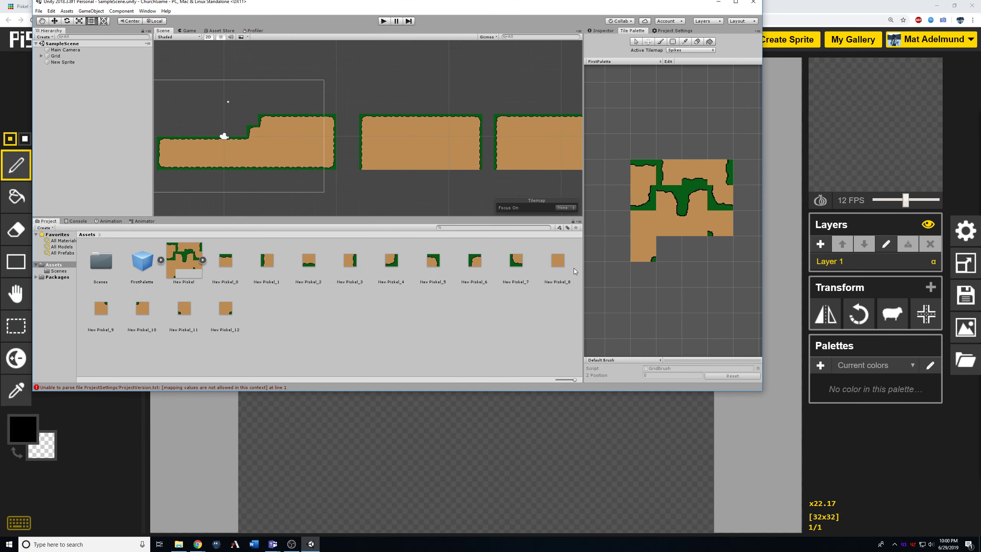
left_click(722, 4)
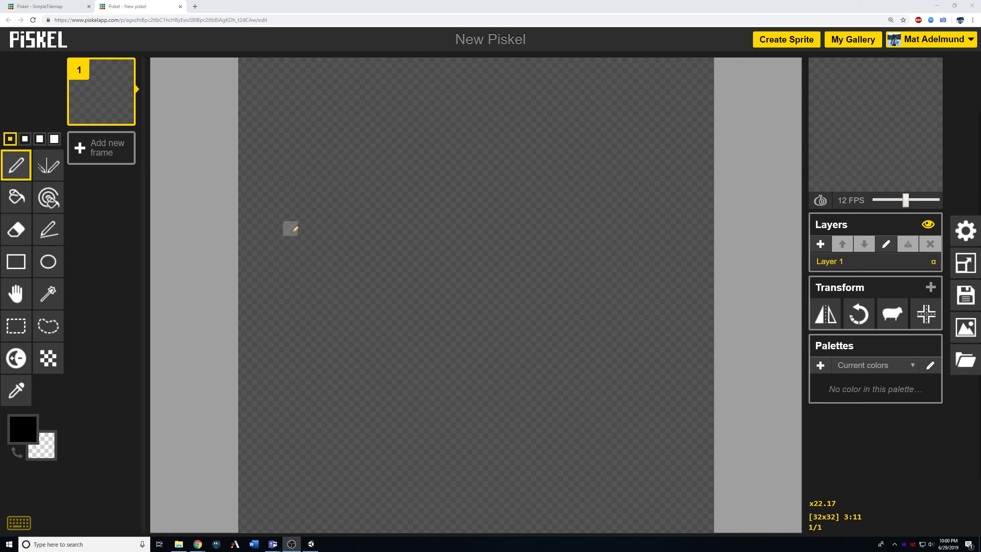
Draw an uneven black Pen line across the full width of the 32x32 canvas, starting around row 7
left_click(23, 428)
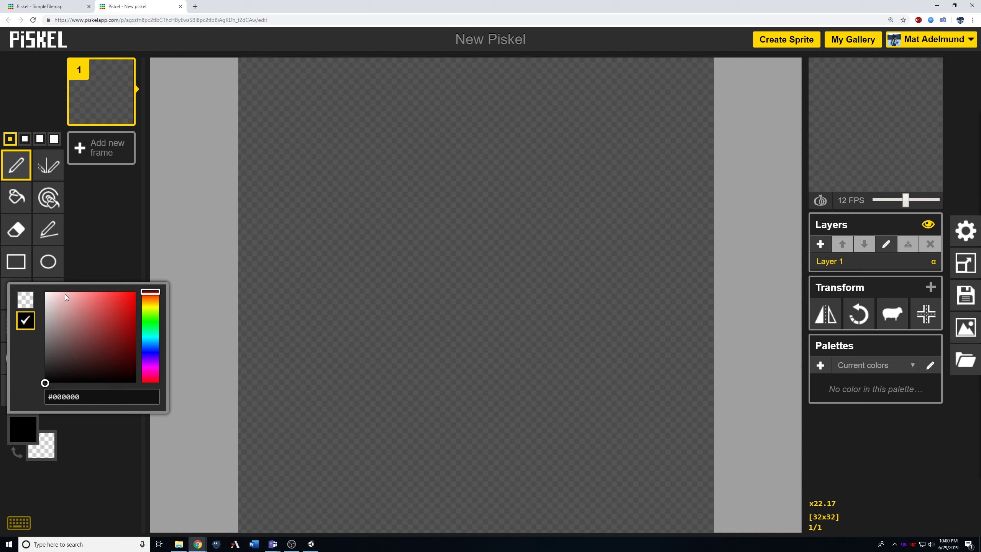
left_click(16, 165)
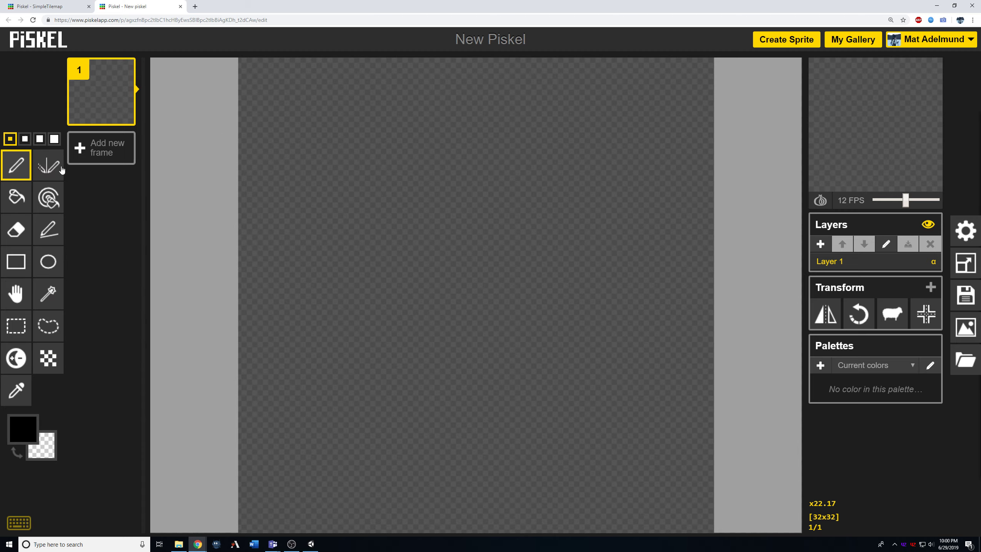
scroll(363, 199, "down", 2)
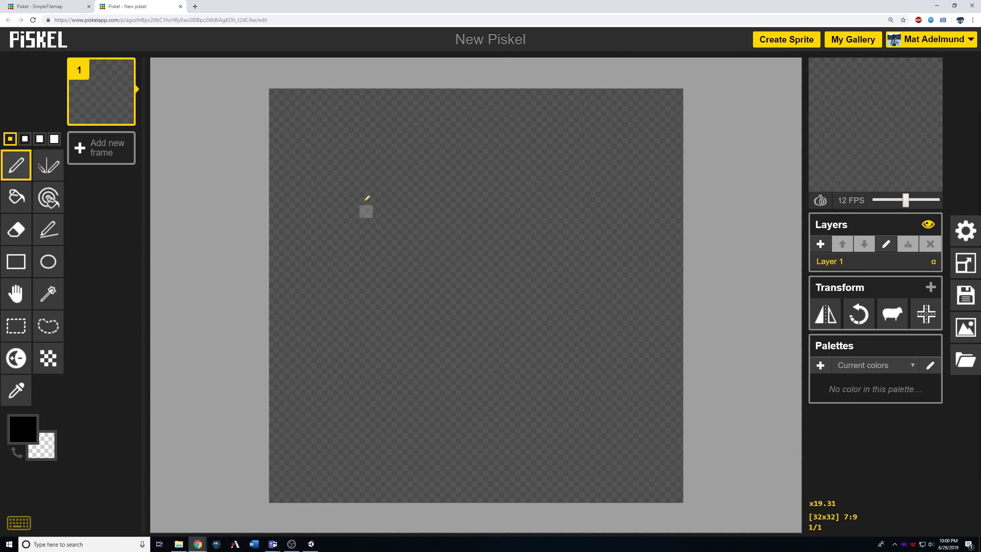
scroll(365, 206, "up", 1)
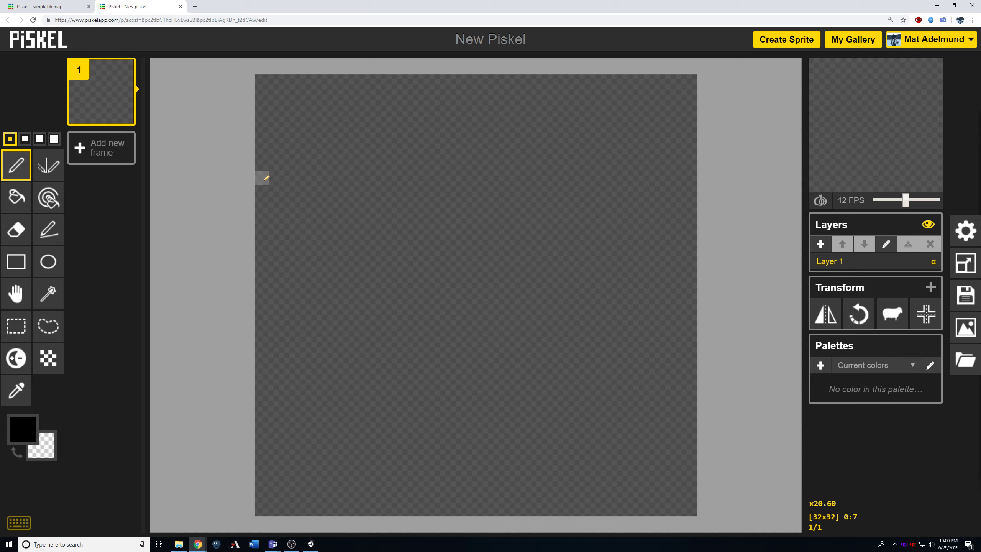
mouse_move(266, 178)
left_mouse_down()
mouse_move(336, 163)
mouse_move(418, 191)
mouse_move(514, 179)
left_mouse_up()
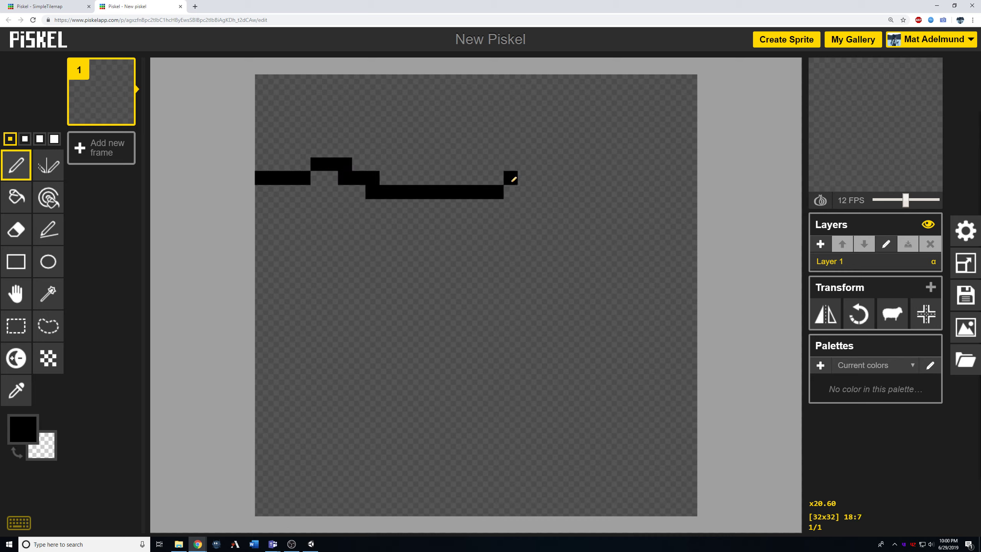
mouse_move(574, 171)
left_mouse_down()
mouse_move(631, 191)
mouse_move(691, 175)
left_mouse_up()
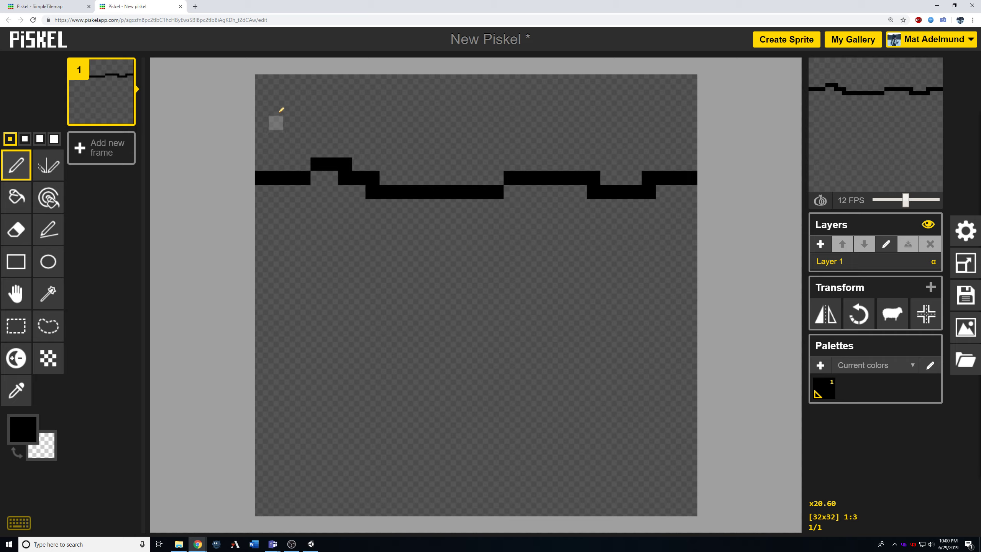
left_click_drag(488, 191, 446, 184)
Switch to Unity to examine the grass border of the existing tilemap up close, and return to Piskel
left_click(311, 544)
scroll(288, 143, "up", 6)
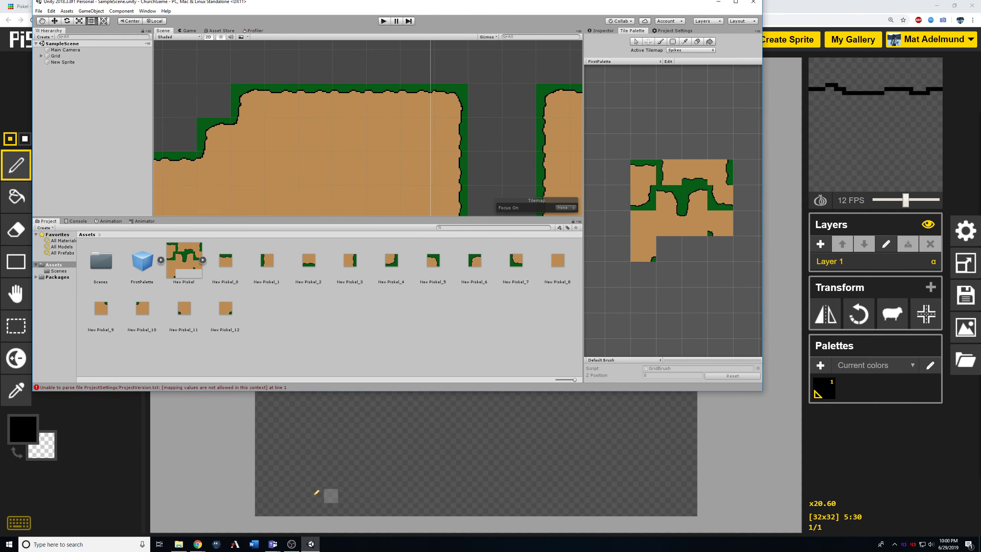
left_click(804, 3)
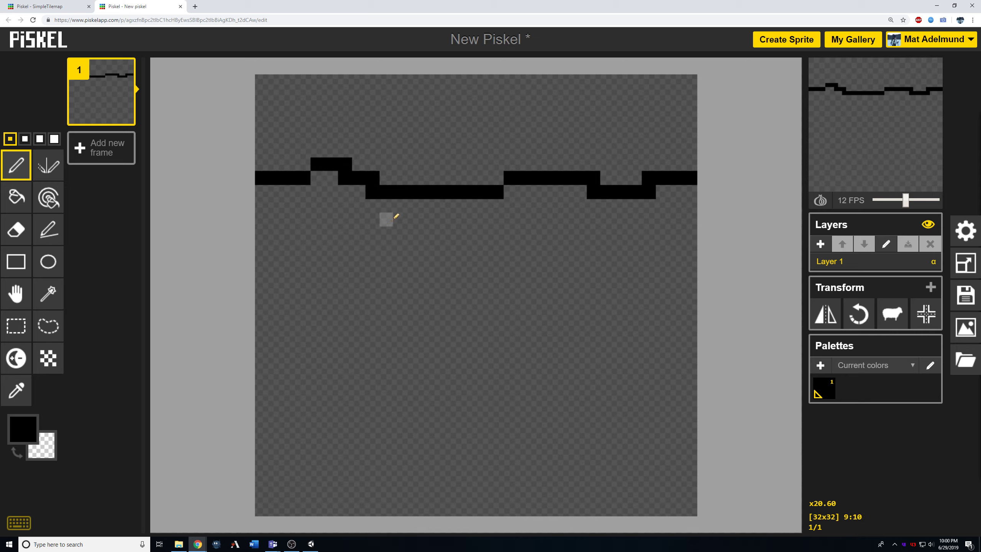
Fill the area above the black line with dark green #1d4a14 as the grass
left_click(23, 428)
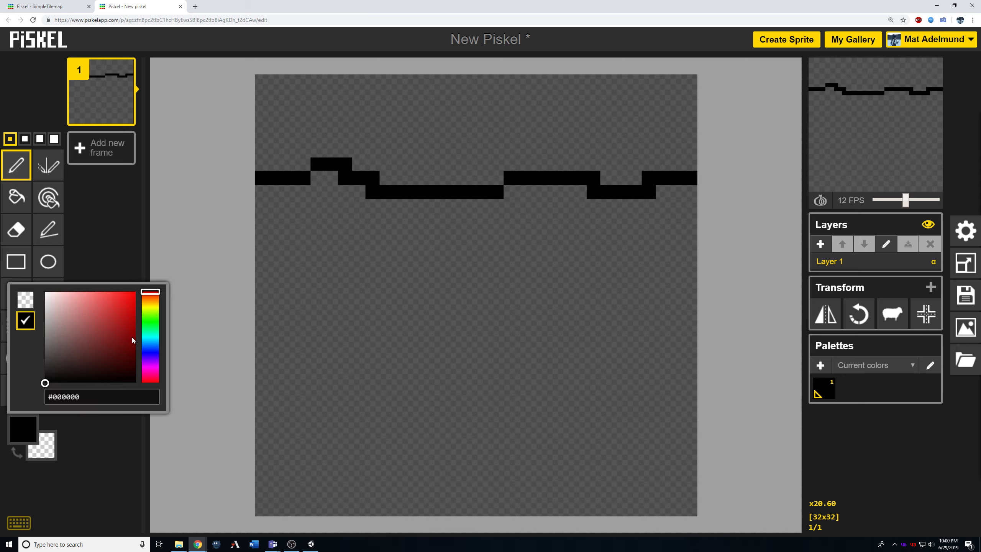
left_click(153, 318)
left_click(111, 357)
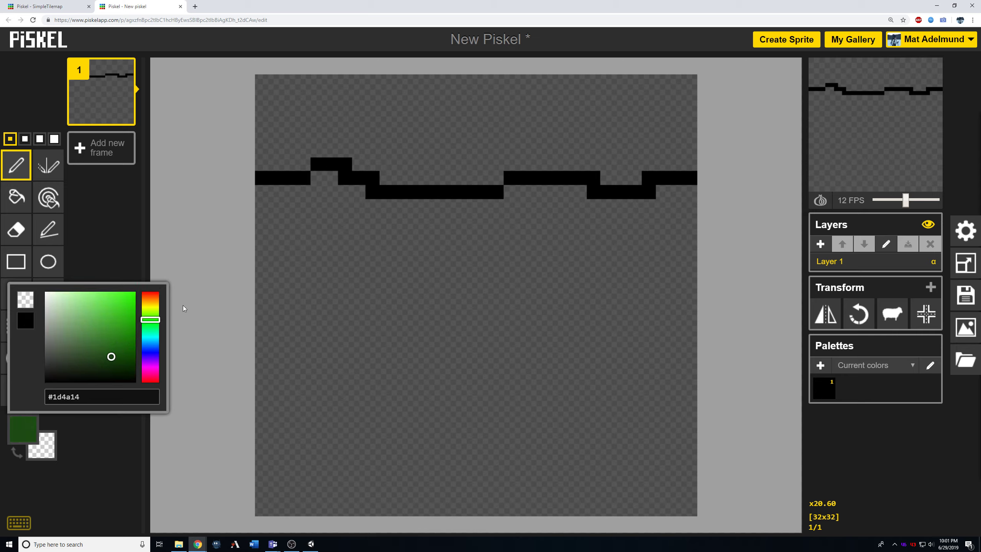
left_click(15, 197)
left_click(400, 122)
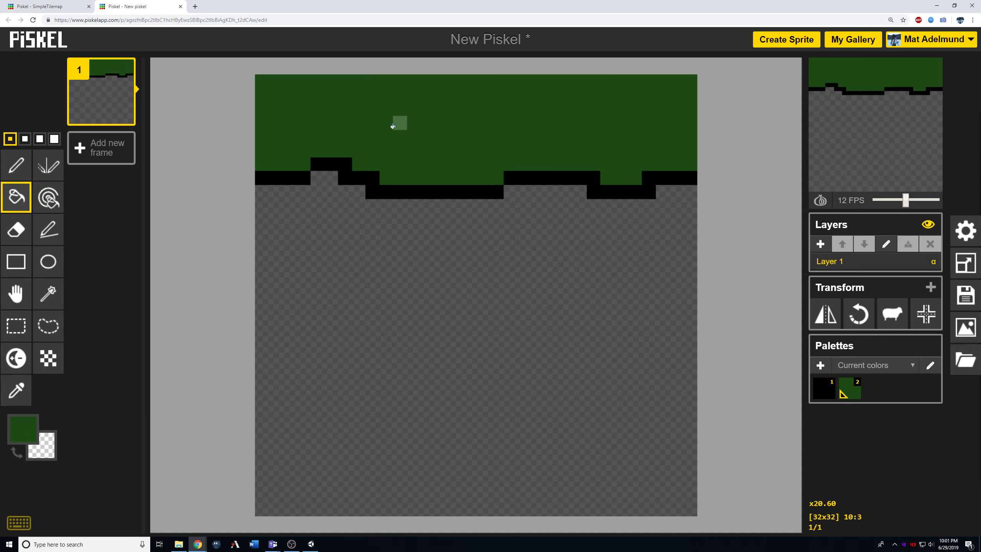
Fill the area below the black line with dark brown #3b2a05 as the dirt
left_click(22, 428)
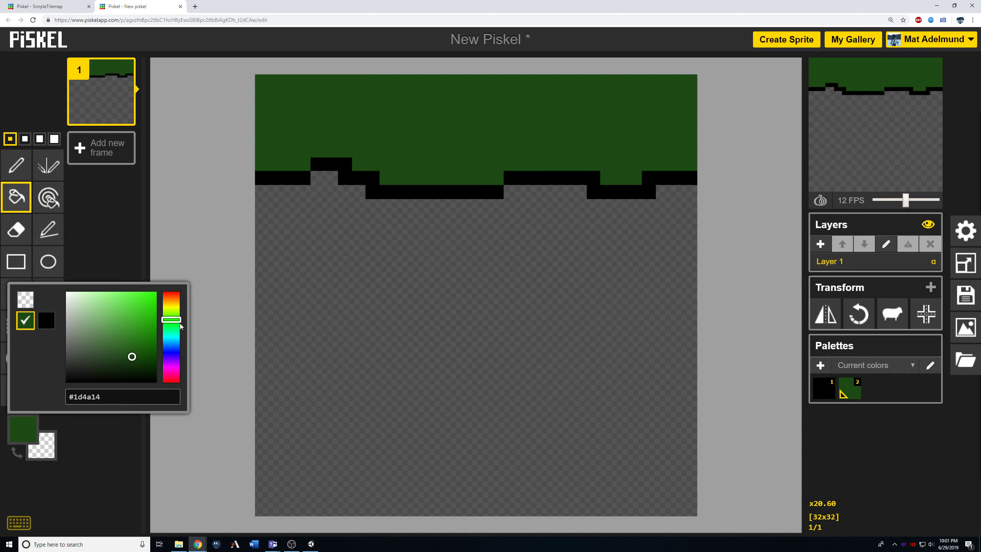
left_click_drag(180, 325, 171, 301)
left_click_drag(139, 331, 149, 363)
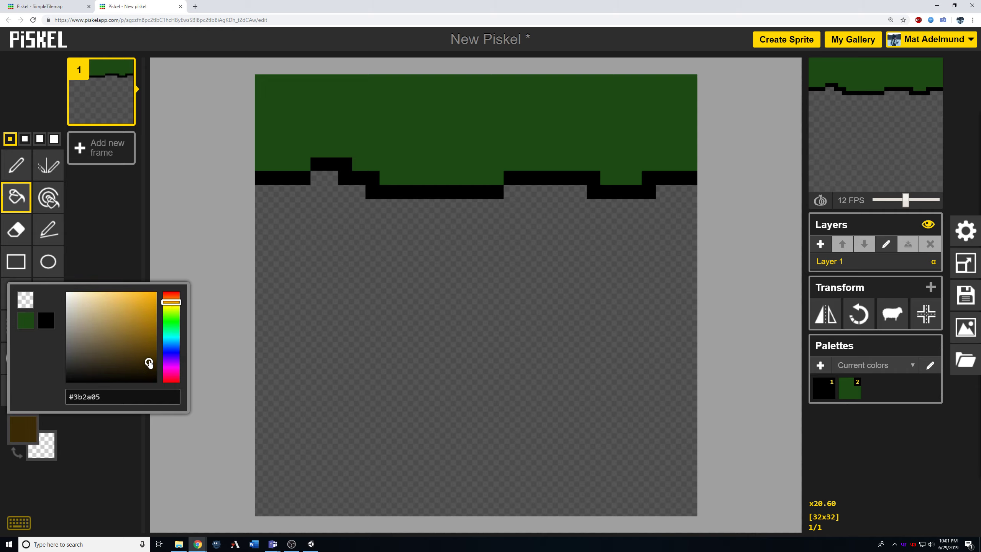
left_click(414, 283)
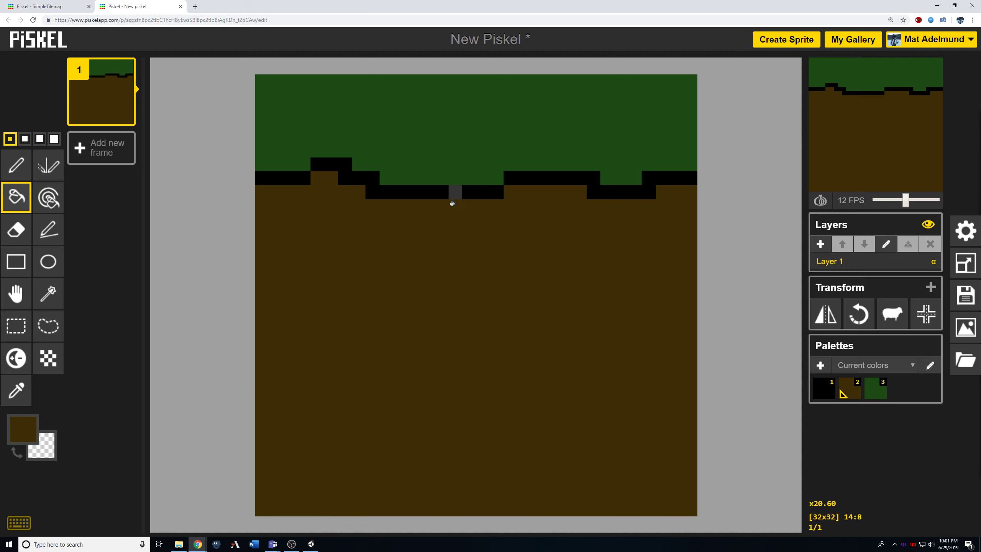
Switch to Unity to examine the corner and side edges of the existing platform, and return to Piskel
left_click(311, 544)
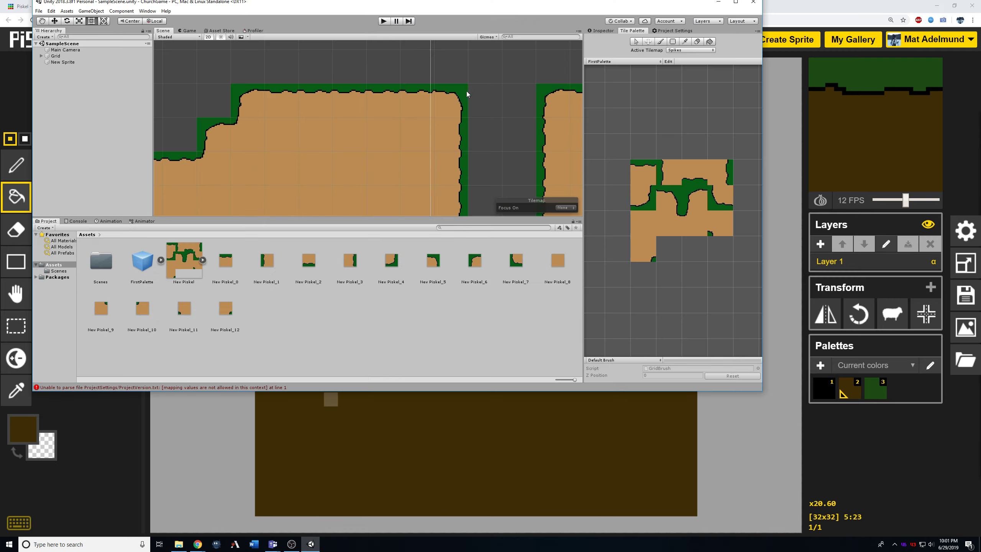
scroll(466, 94, "up", 3)
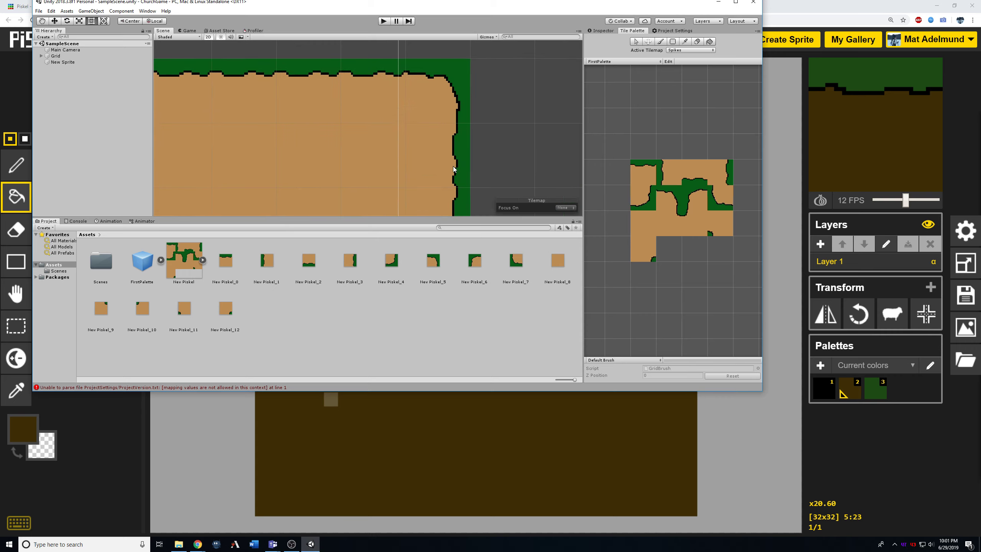
scroll(456, 170, "down", 3)
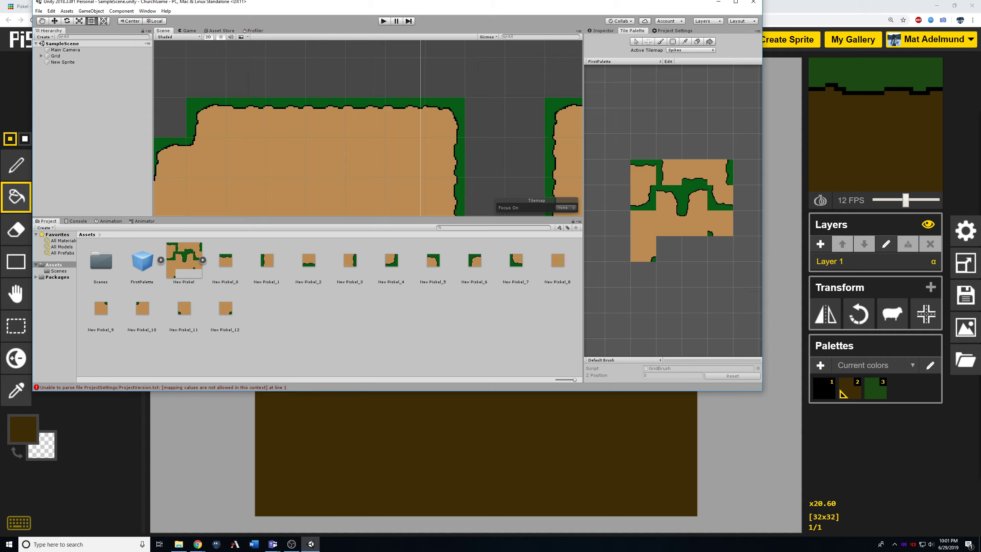
left_click(184, 468)
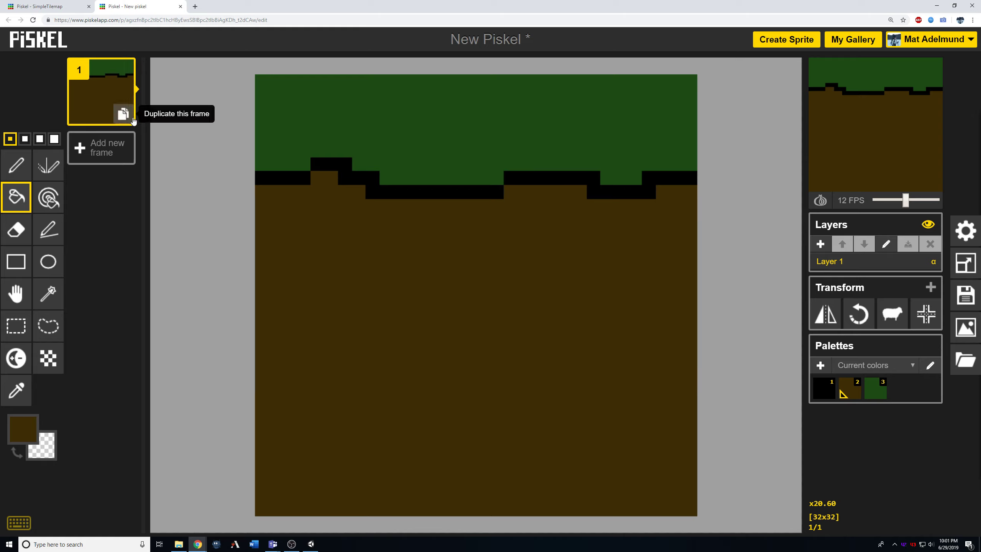
Create three duplicate frames in sequence, rotating each copy a further 90° counterclockwise for left, bottom and right grass edges
left_click(130, 118)
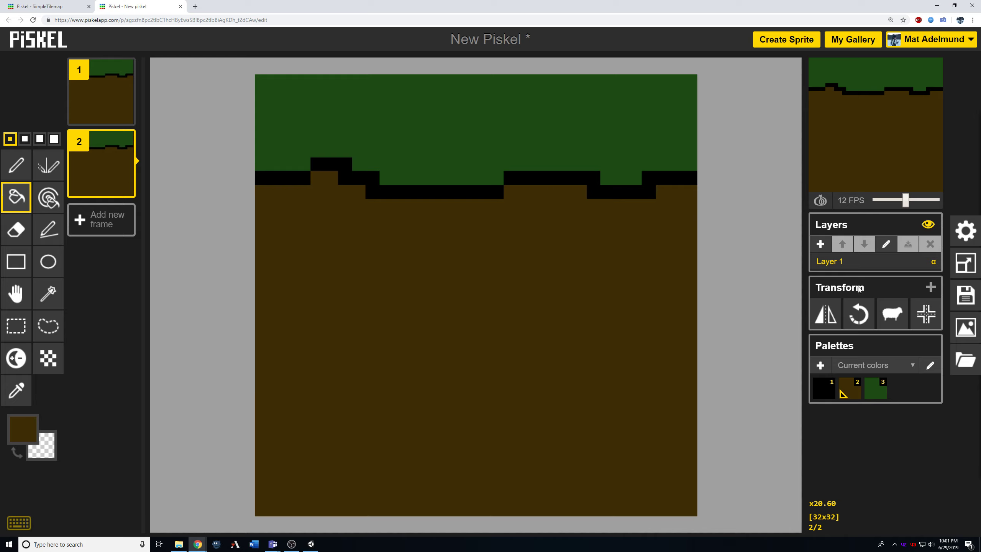
left_click(863, 315)
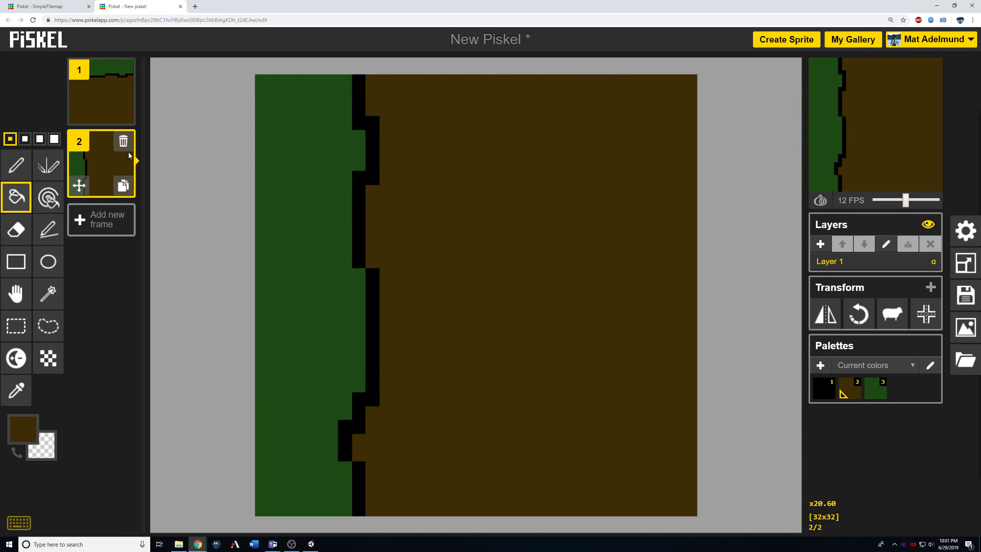
left_click(126, 190)
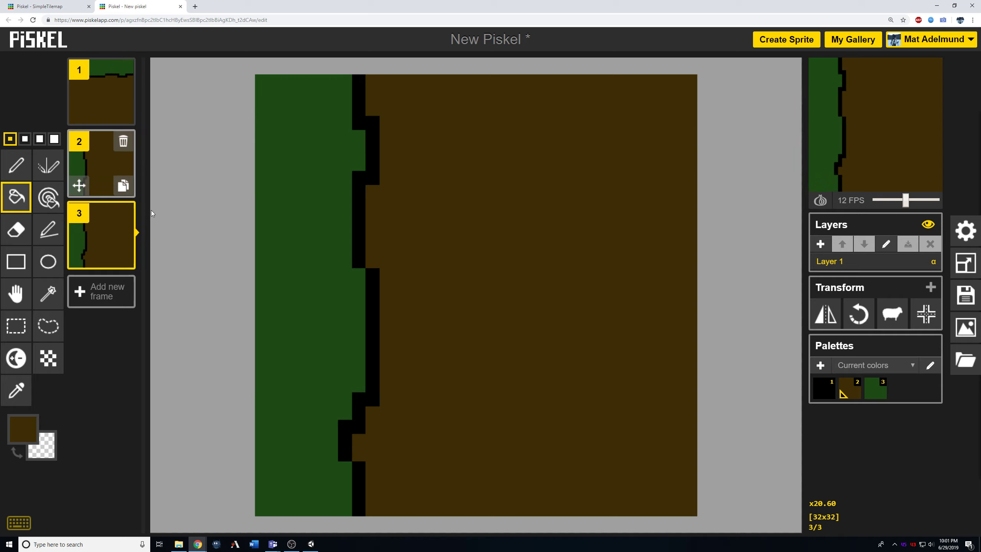
left_click(859, 325)
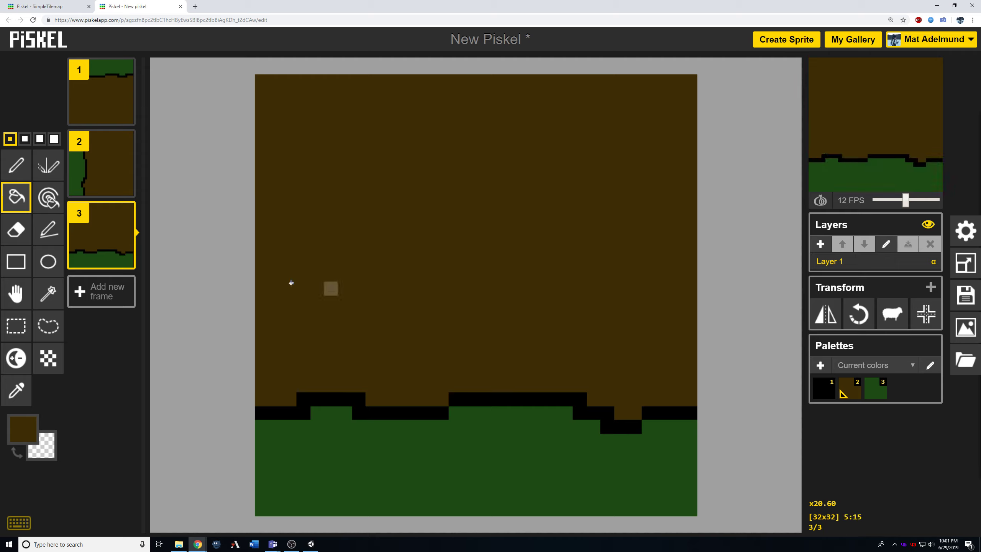
left_click(124, 258)
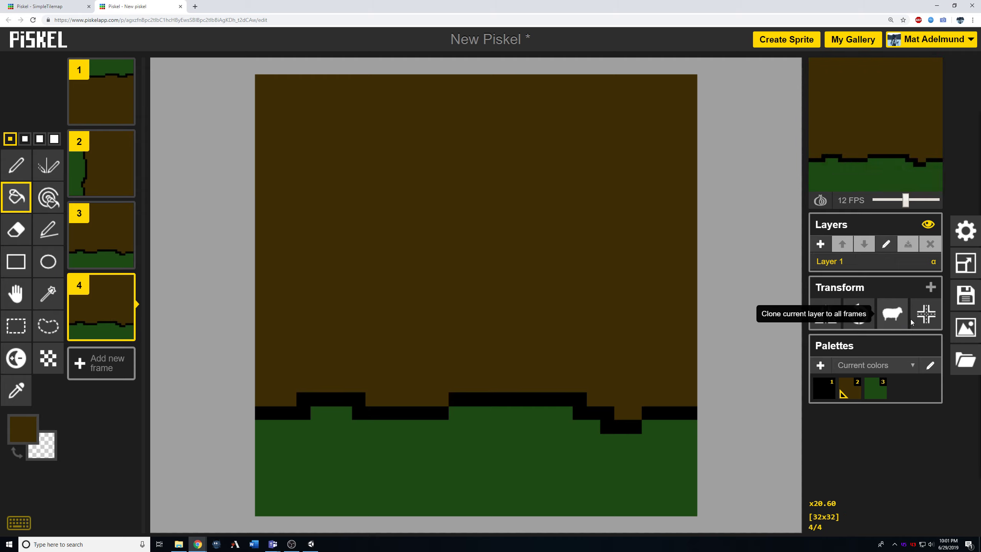
left_click(859, 323)
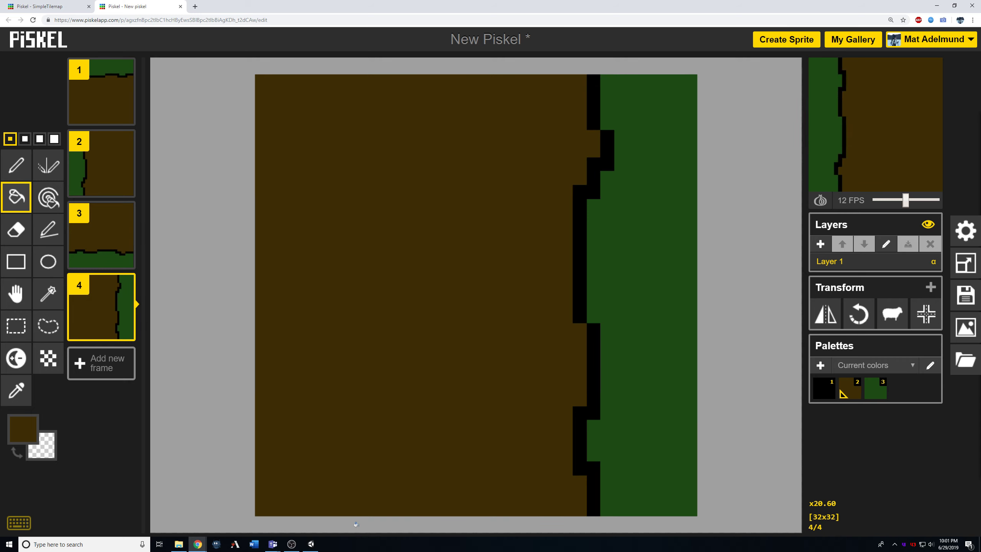
Switch to Unity and paint the left, top, right and bottom grass-edge tiles around one empty cell in a clear area of the tilemap
left_click(314, 547)
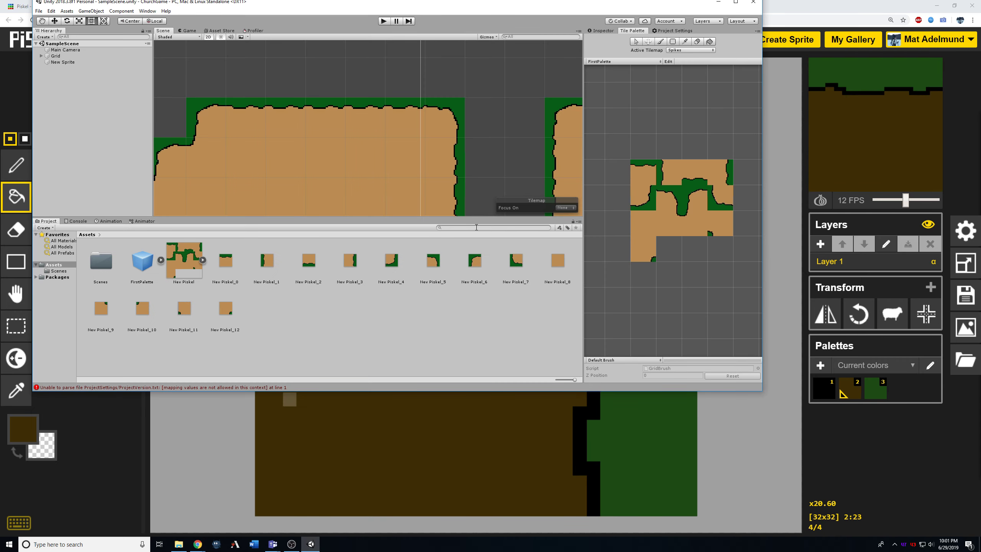
middle_click_drag(502, 123, 309, 180)
scroll(308, 180, "down", 5)
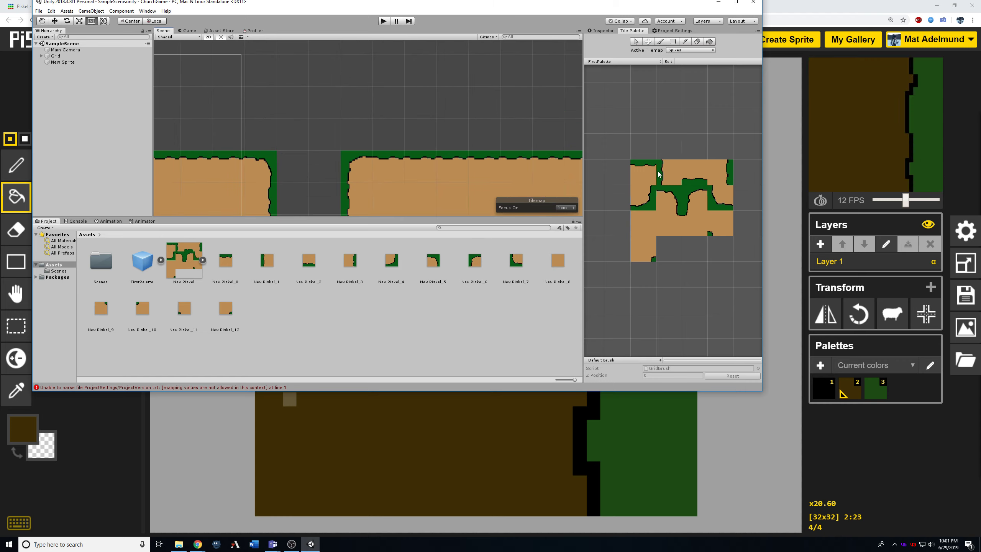
left_click(659, 173)
middle_click_drag(496, 66, 463, 137)
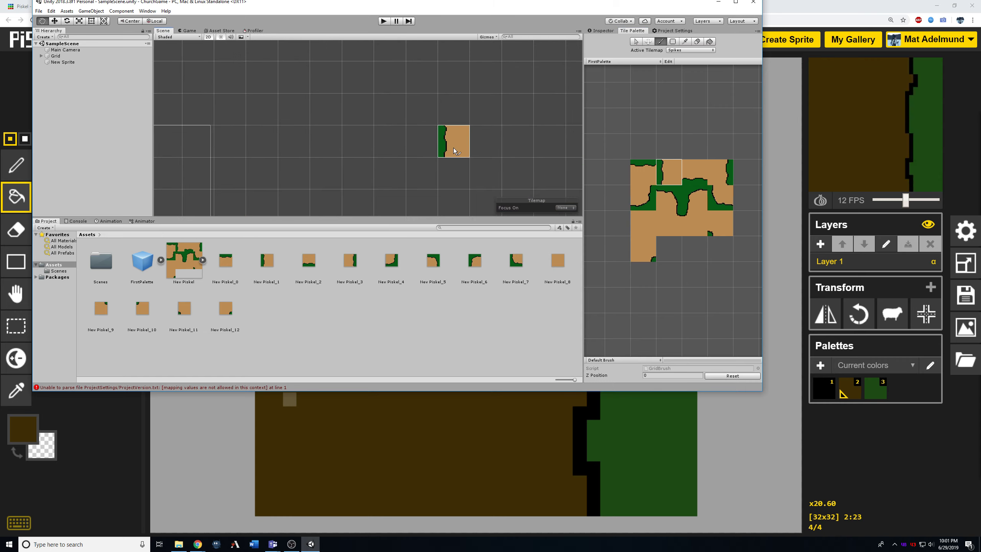
left_click(434, 105)
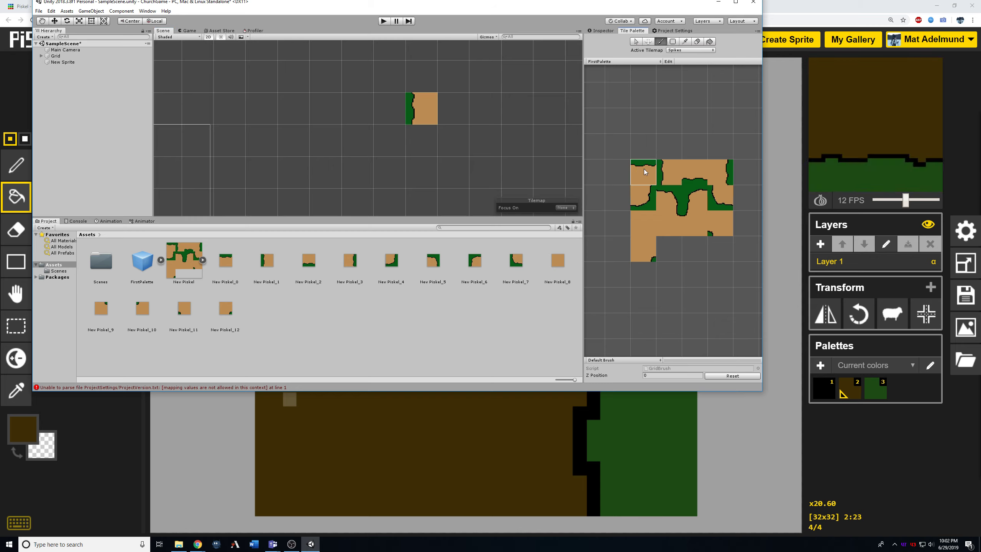
left_click(461, 83)
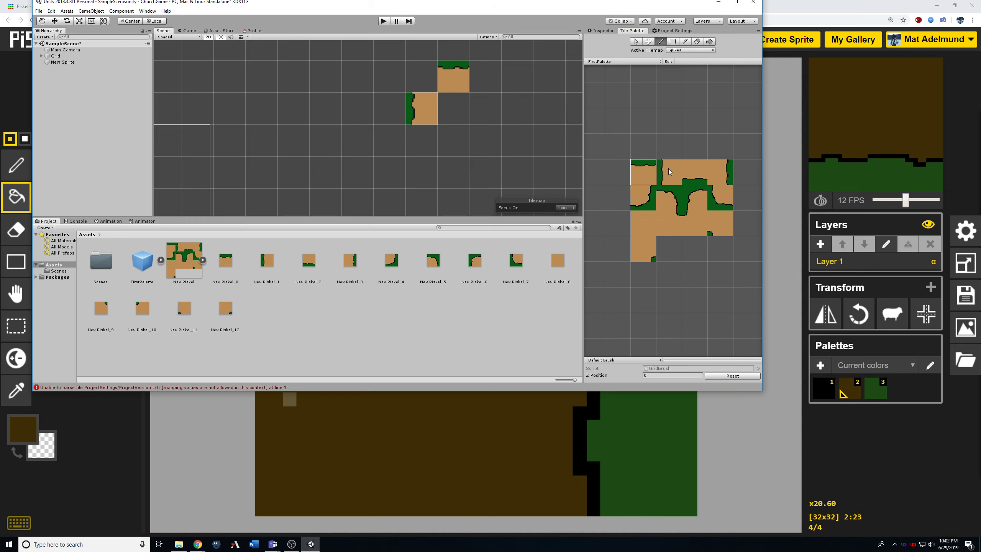
left_click(715, 172)
left_click(485, 108)
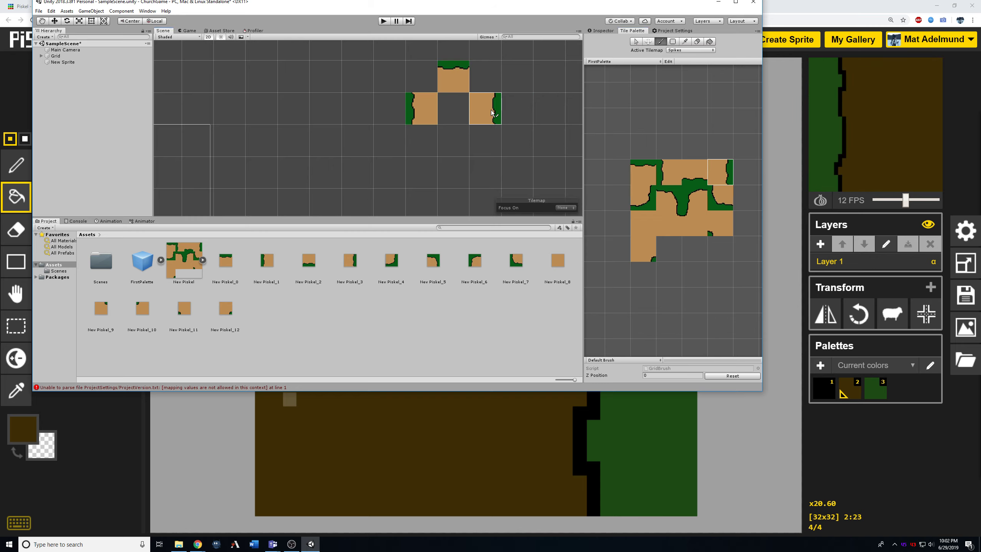
left_click(694, 172)
left_click(459, 140)
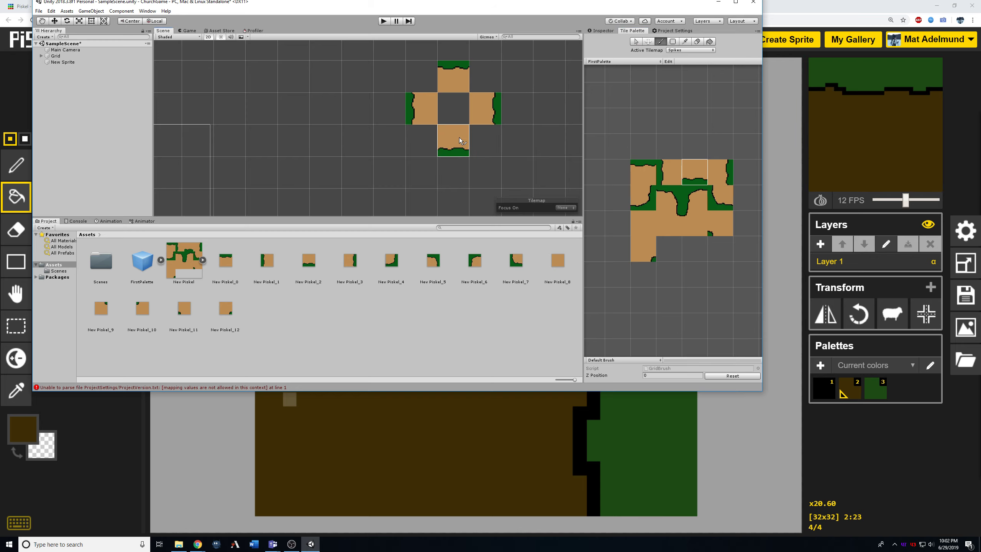
Paint the four matching corner tiles between the edges and place the plain dirt tile in the centre cell
left_click(727, 205)
left_click(421, 140)
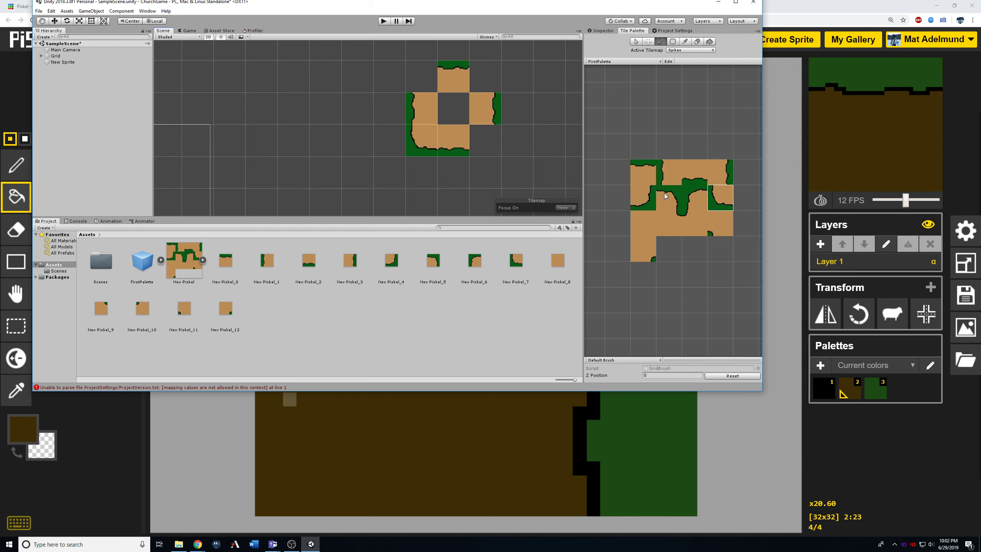
left_click(691, 201)
left_click(421, 77)
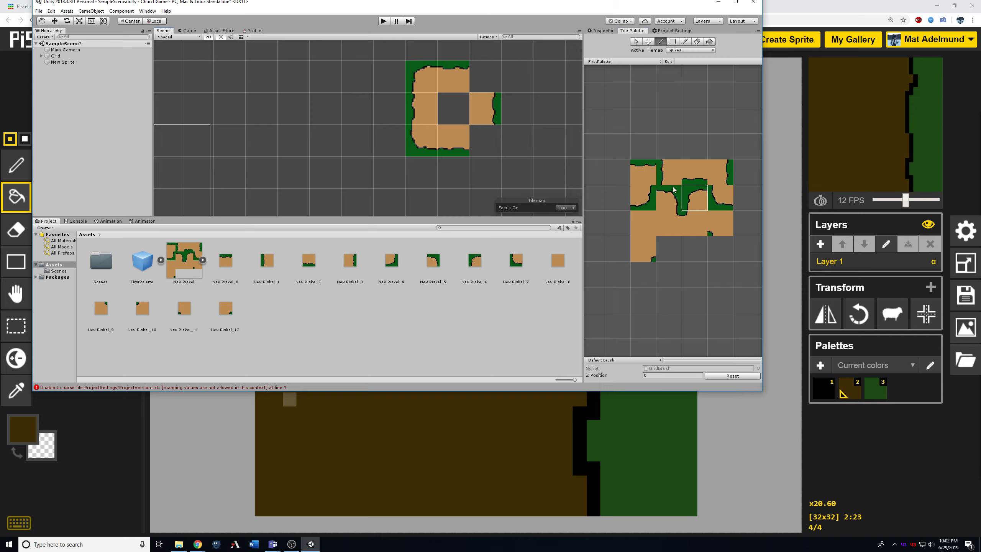
left_click(670, 201)
left_click(481, 82)
left_click(643, 197)
left_click(485, 140)
left_click(637, 223)
left_click(456, 107)
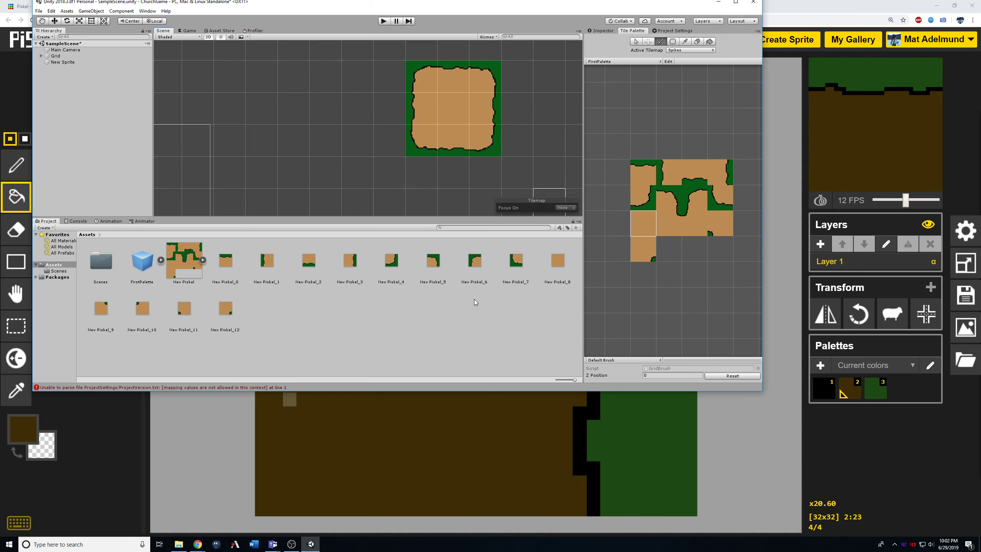
Return to Piskel, duplicate frame 4, and fill the copy's grass and black outline with brown to make a plain dirt tile
left_click(171, 450)
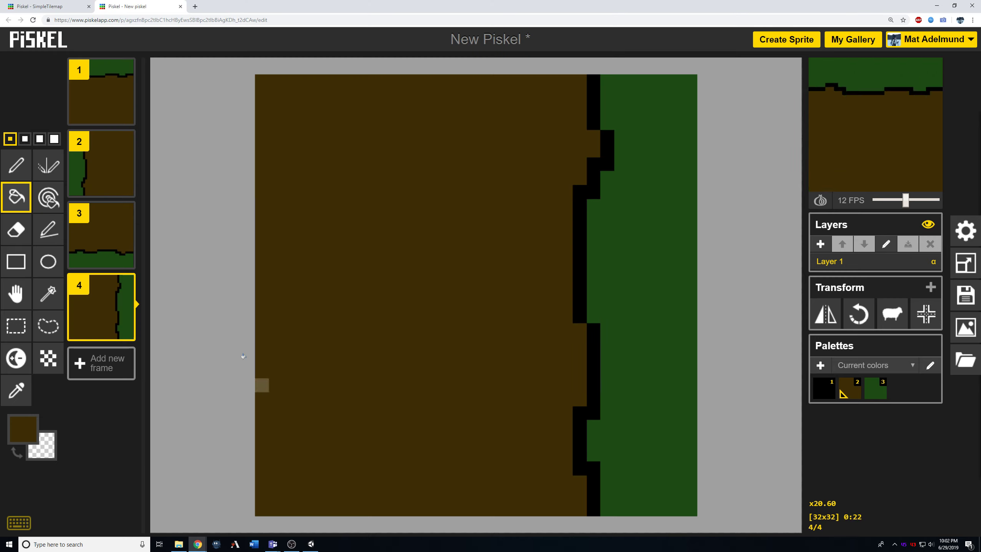
left_click(124, 329)
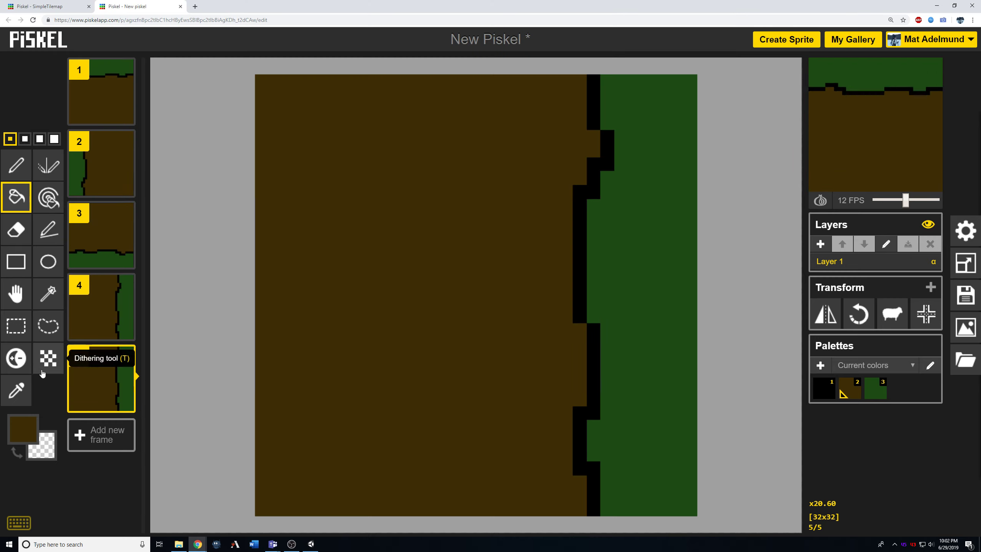
left_click(649, 262)
left_click(578, 253)
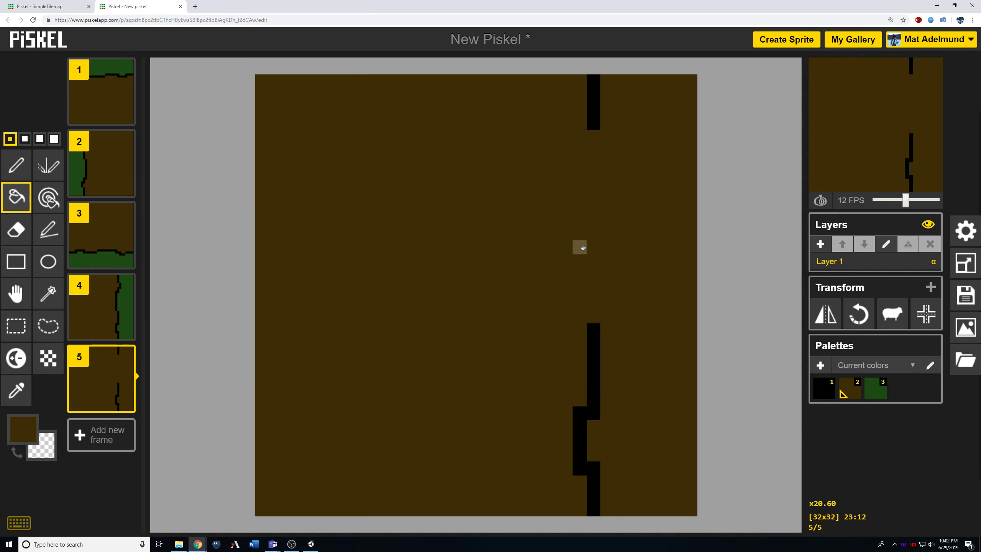
left_click(591, 120)
left_click(590, 355)
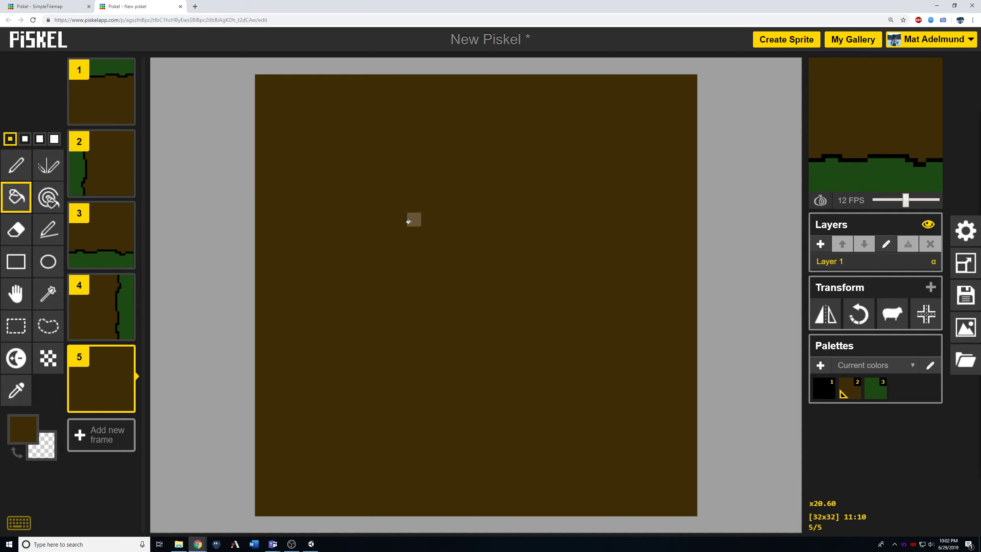
Duplicate frame 4 again and draw a curved black line on the copy from the left edge at row 24 up to the vertical outline
left_click(117, 313)
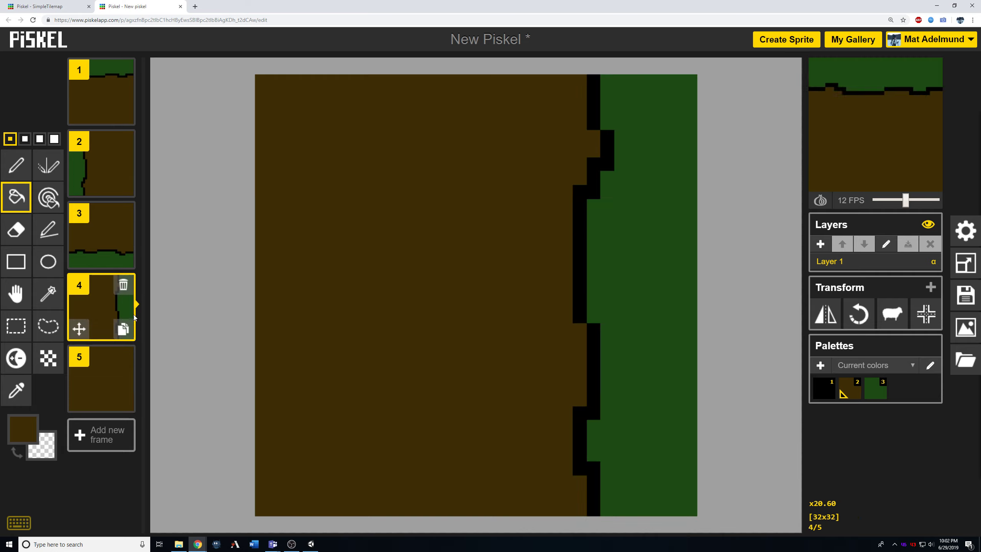
left_click(123, 329)
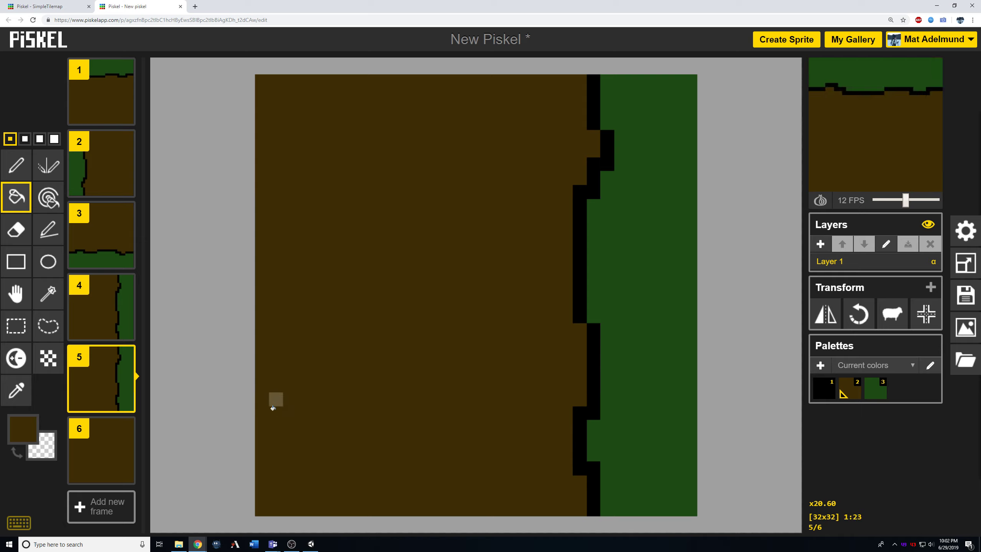
left_click(16, 165)
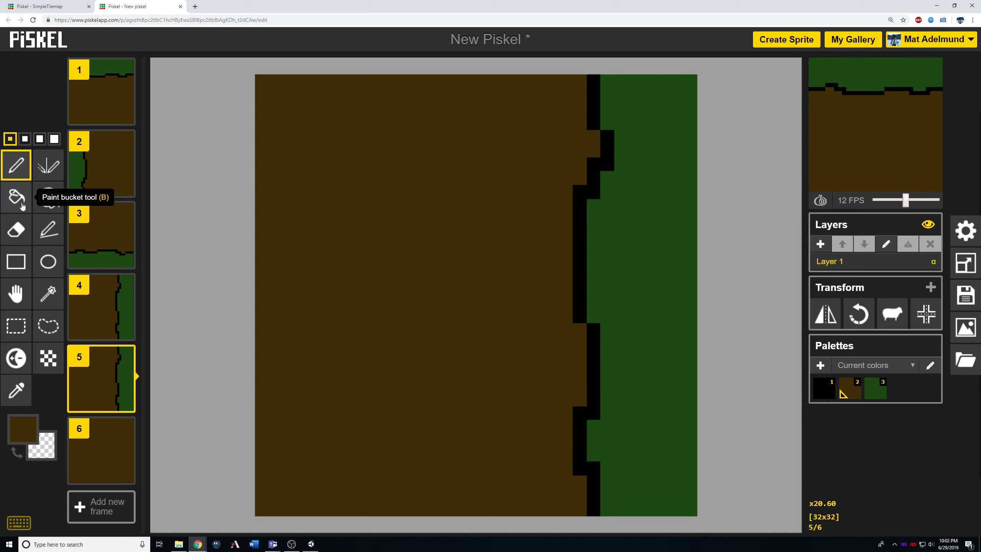
left_click(33, 427)
left_click(26, 341)
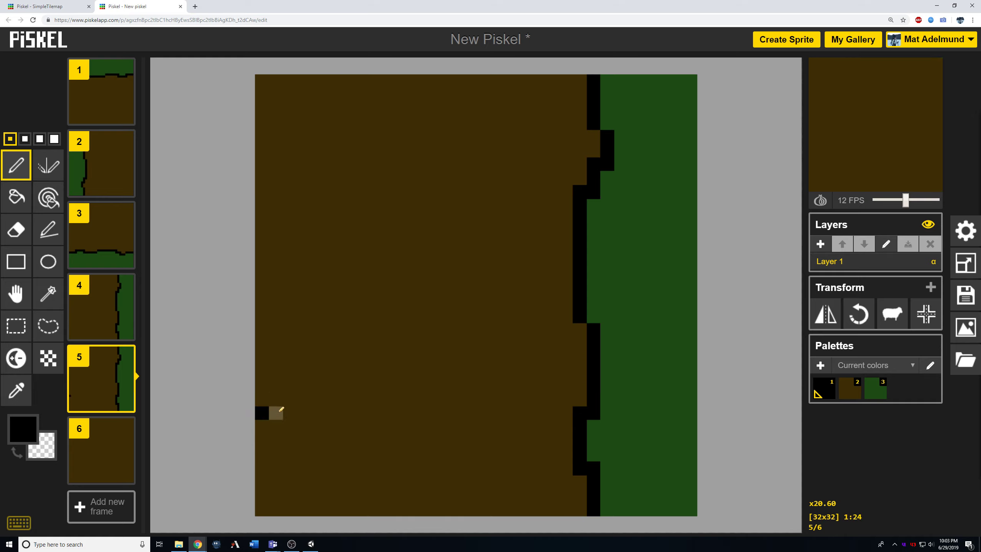
left_click_drag(363, 406, 406, 404)
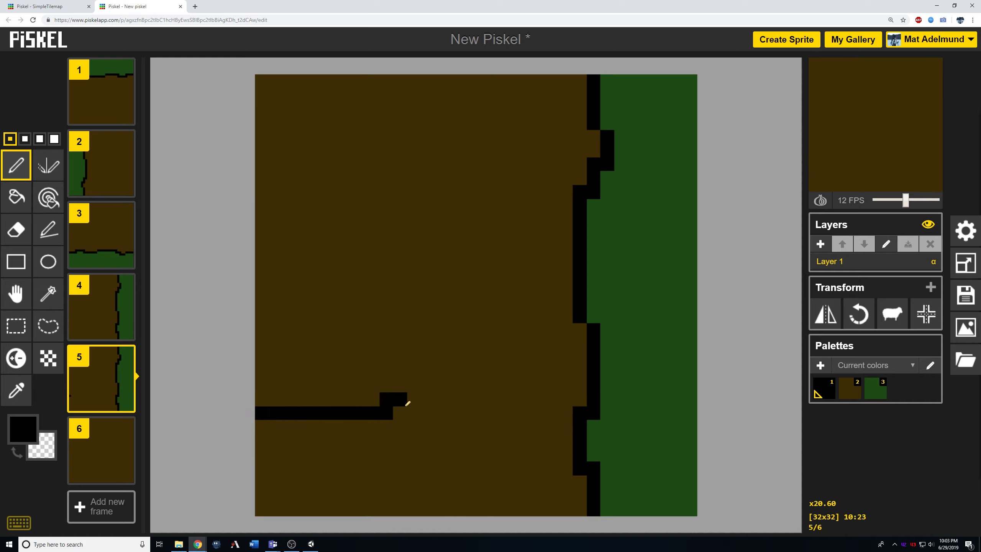
mouse_move(492, 401)
left_mouse_down()
mouse_move(537, 376)
mouse_move(580, 276)
left_mouse_up()
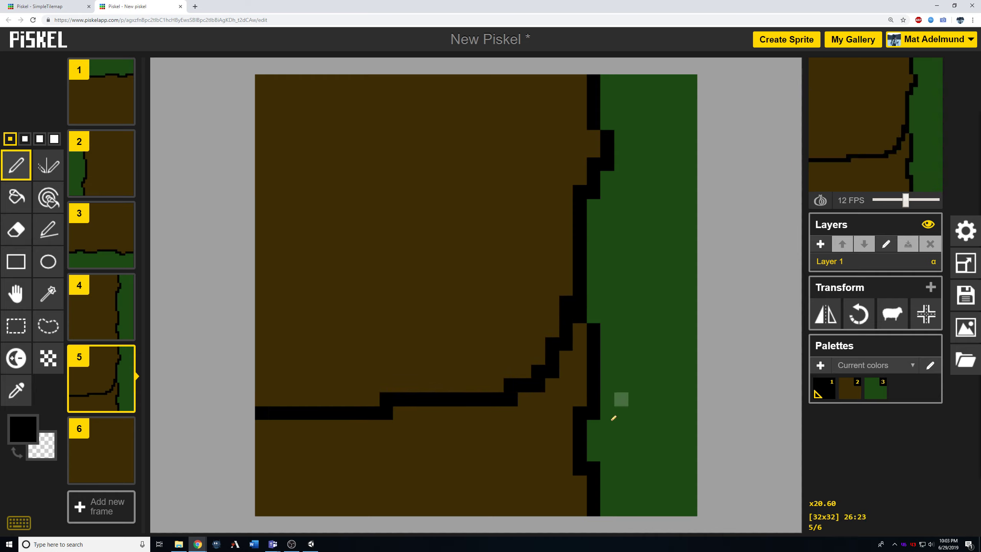
Fill the dirt below the curved line and the leftover vertical outline with dark green to complete the bottom-right corner
left_click(16, 196)
left_click(23, 428)
left_click(48, 318)
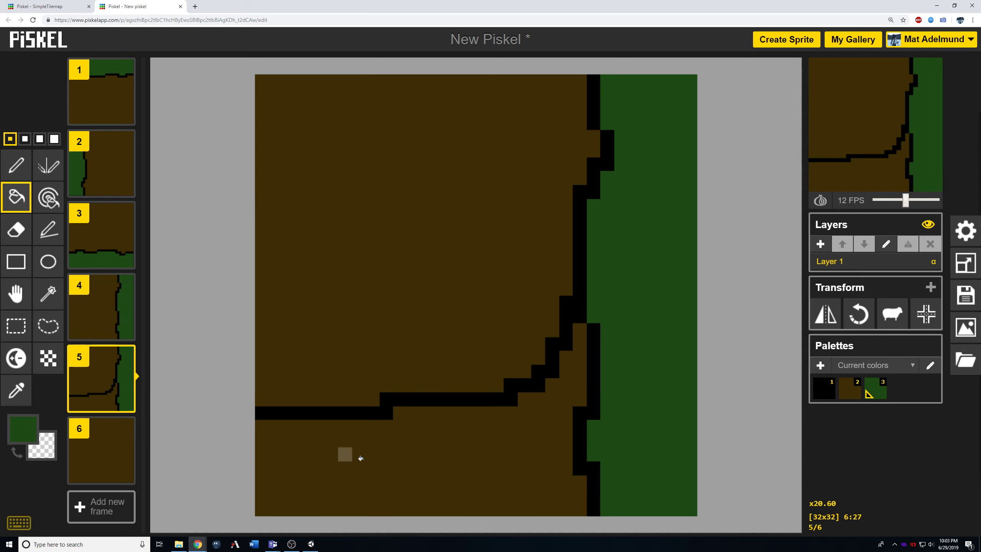
left_click(448, 452)
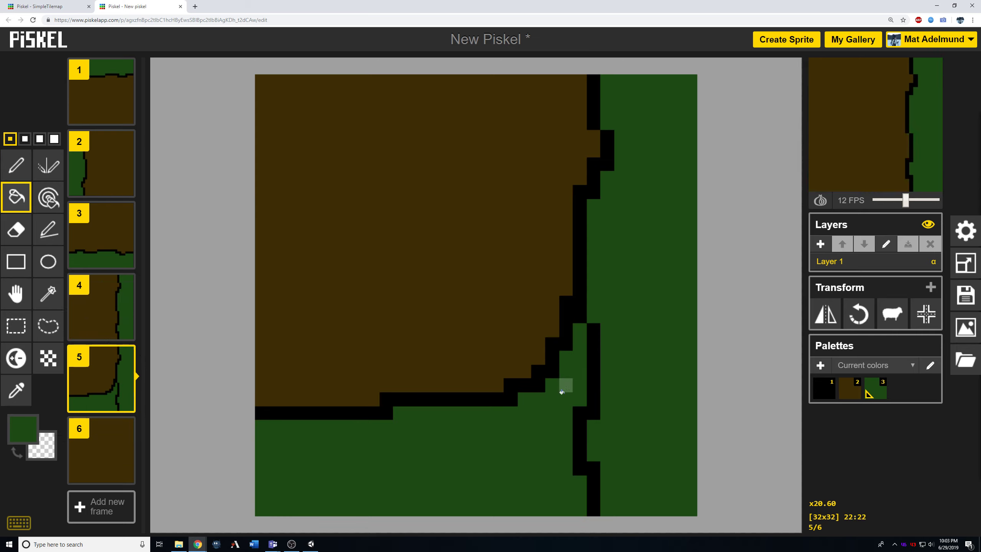
left_click(592, 401)
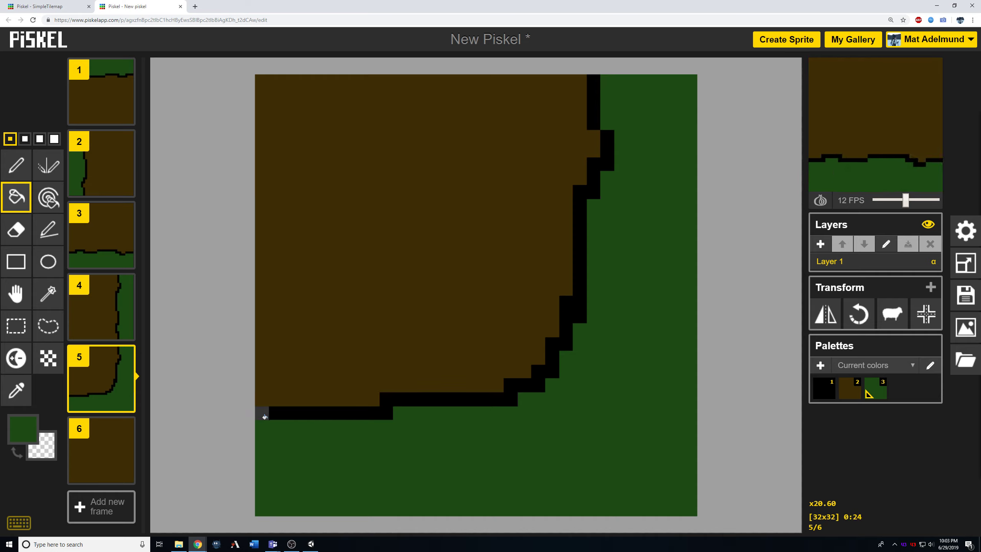
Check the corner in frame 5 against frame 3, and create three successive duplicates of it, each rotated a further 90° counterclockwise
left_click(108, 244)
mouse_move(69, 368)
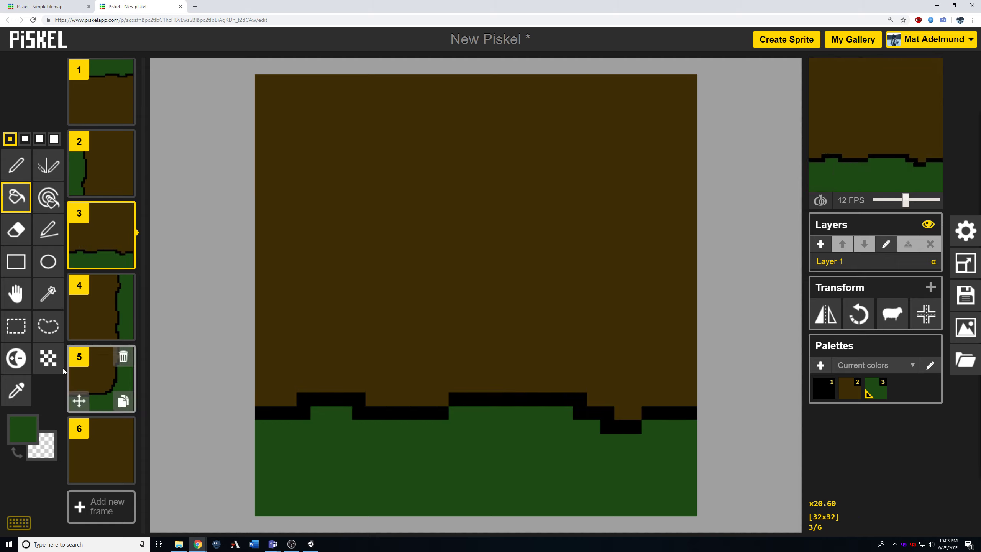
left_click(111, 374)
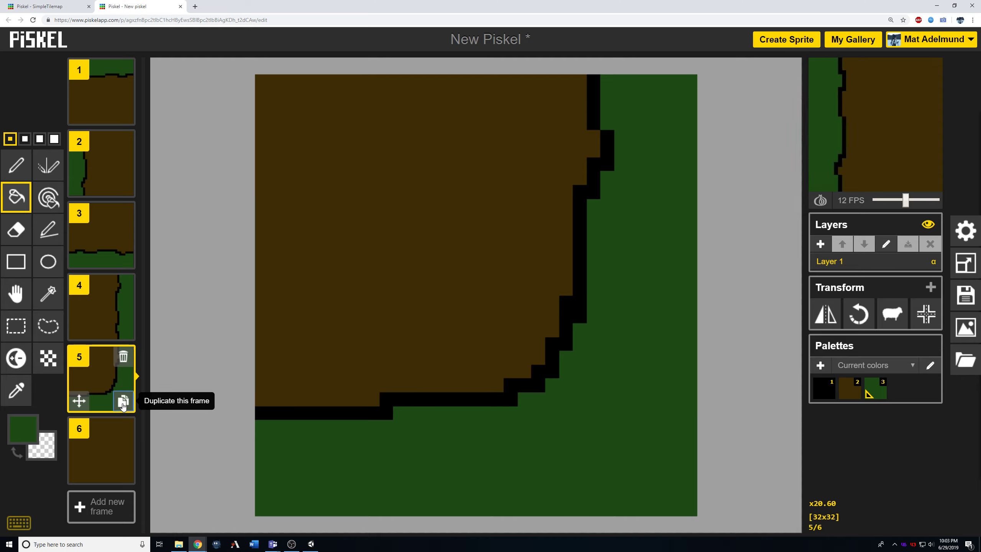
left_click(124, 400)
left_click(859, 315)
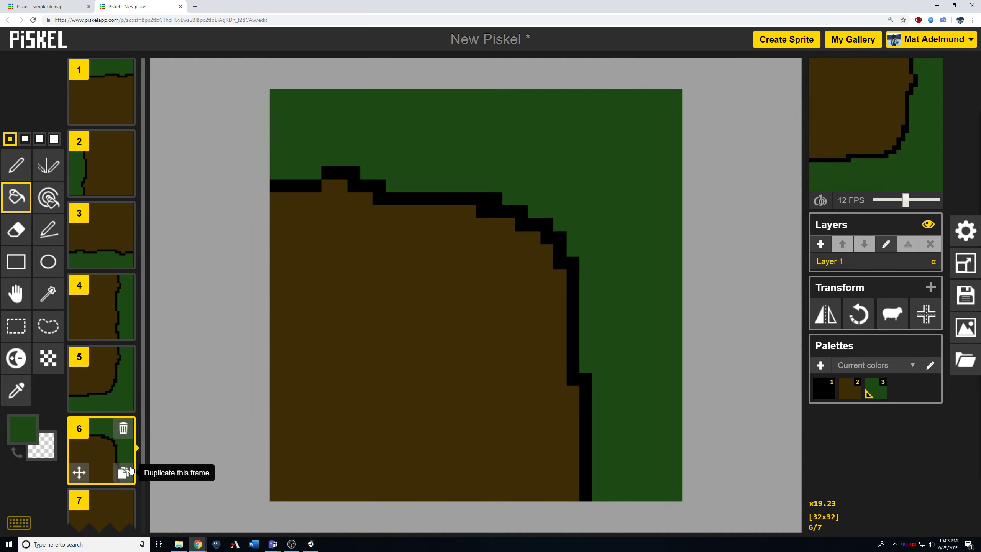
left_click(126, 472)
left_click(859, 315)
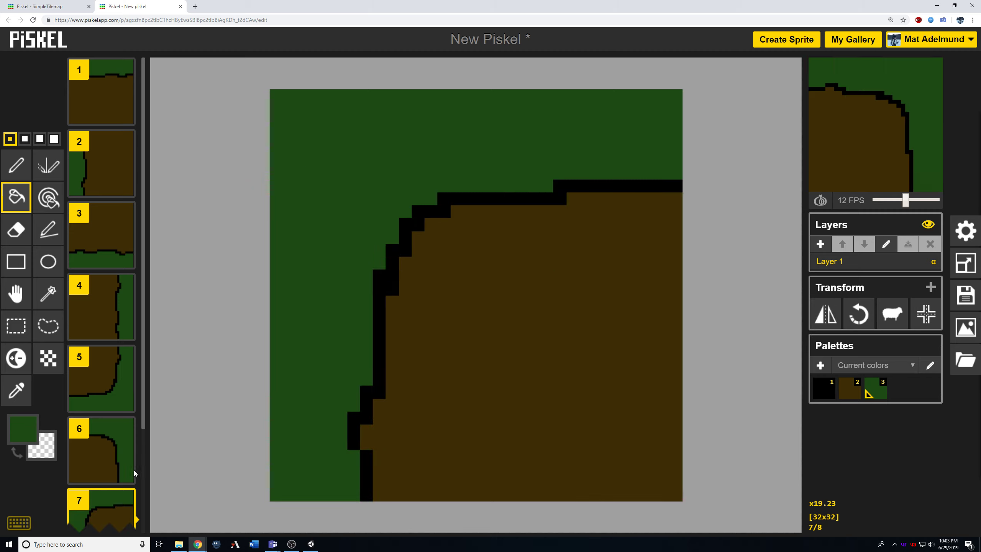
scroll(125, 469, "down", 3)
left_click(126, 416)
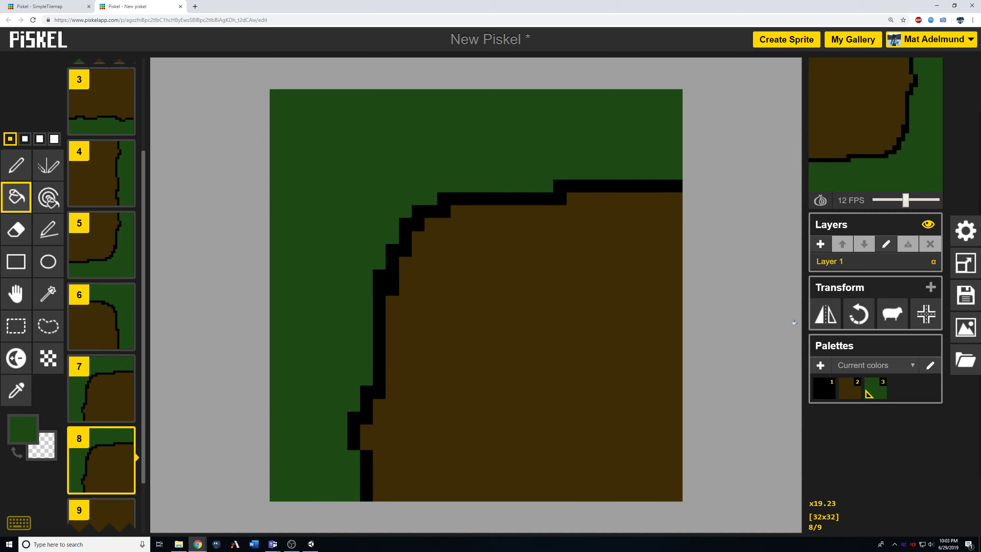
left_click(858, 315)
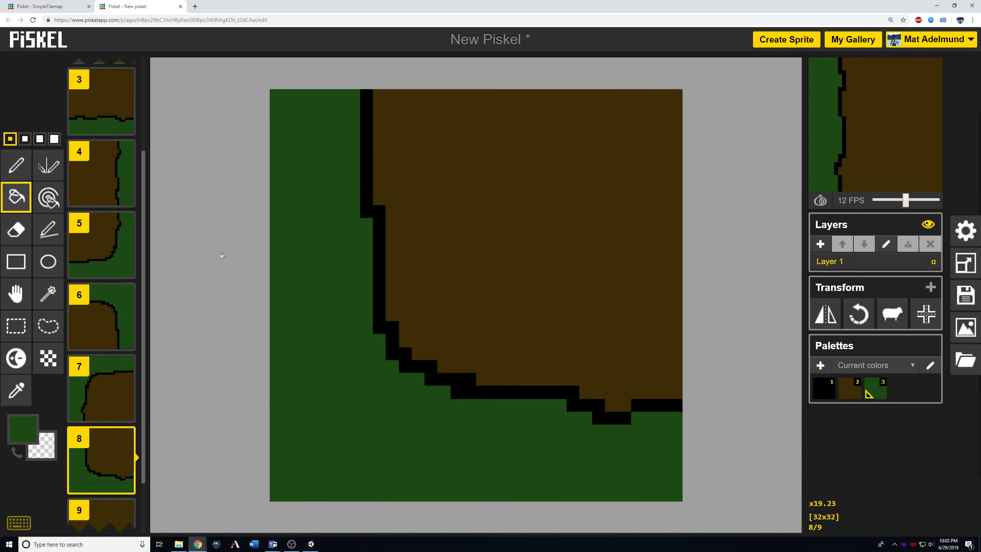
Check the platform in Unity, return to Piskel, and try darkening a few scattered dirt pixels in frame 8, undoing the marks
left_click(310, 544)
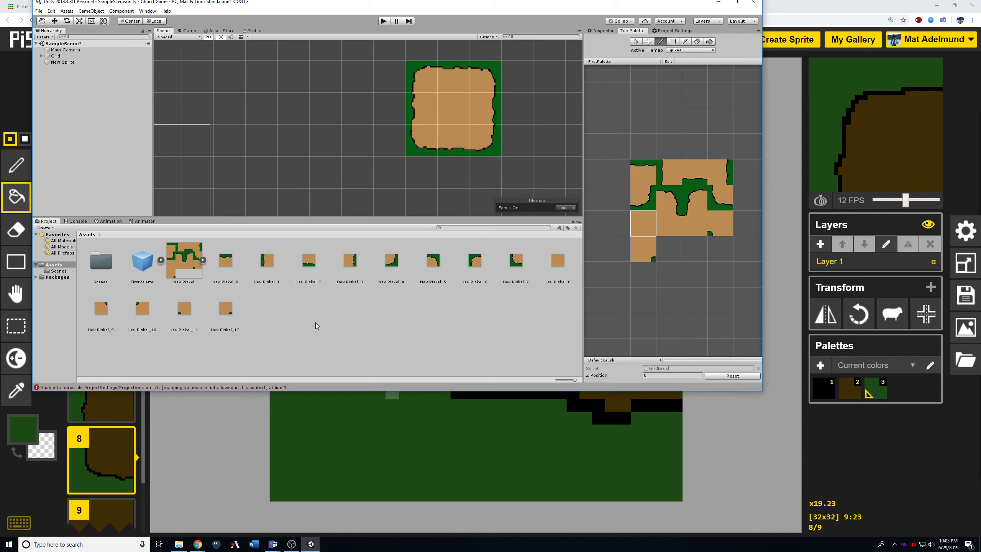
left_click(221, 454)
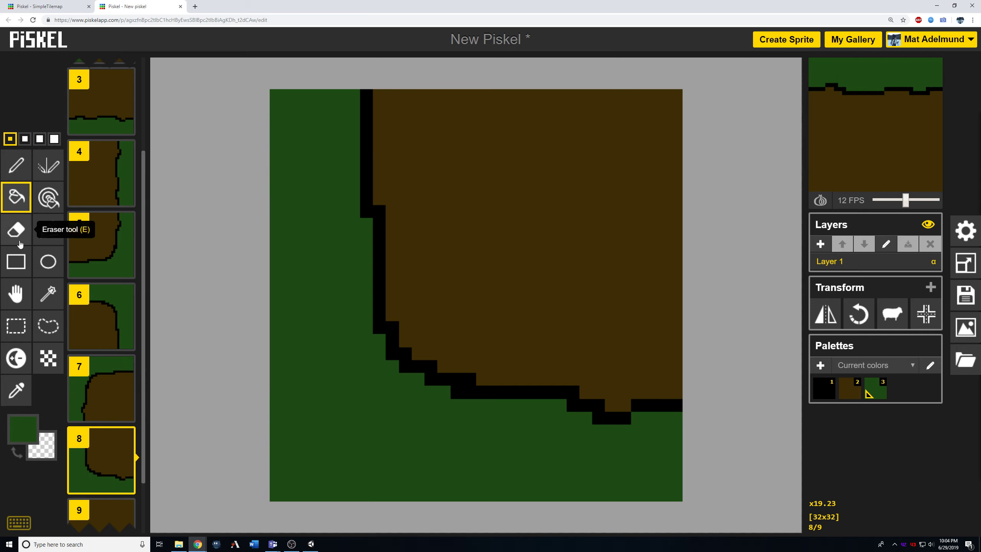
left_click(14, 363)
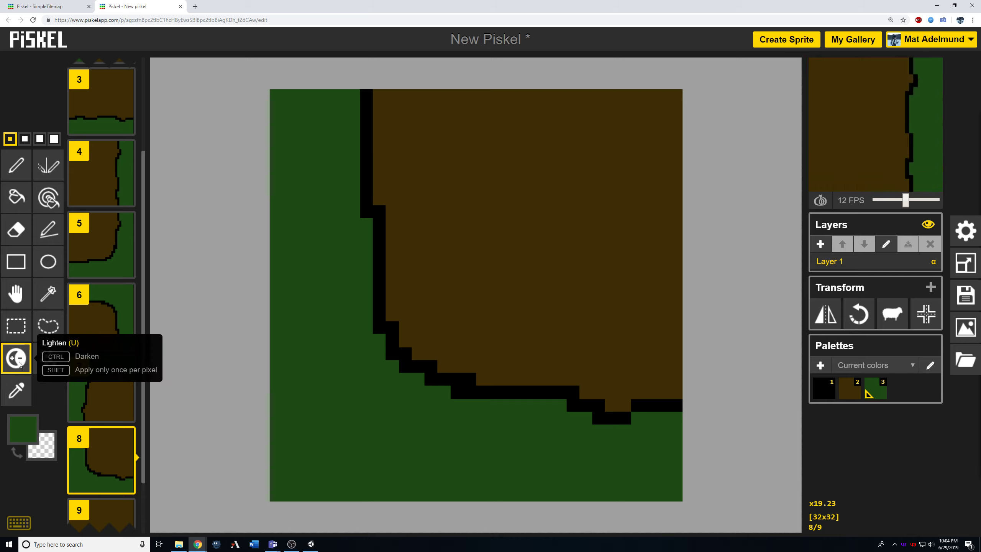
left_click(489, 175, "ctrl")
left_click(624, 147, "ctrl")
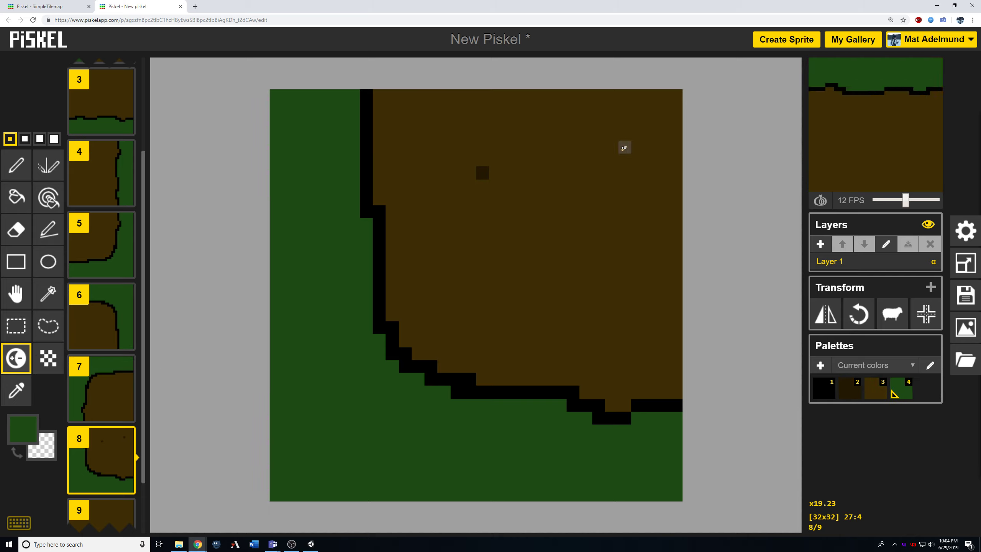
left_click(637, 237, "ctrl")
left_click(524, 298, "ctrl")
left_click(405, 134, "ctrl")
left_click_drag(418, 237, 431, 237, "ctrl")
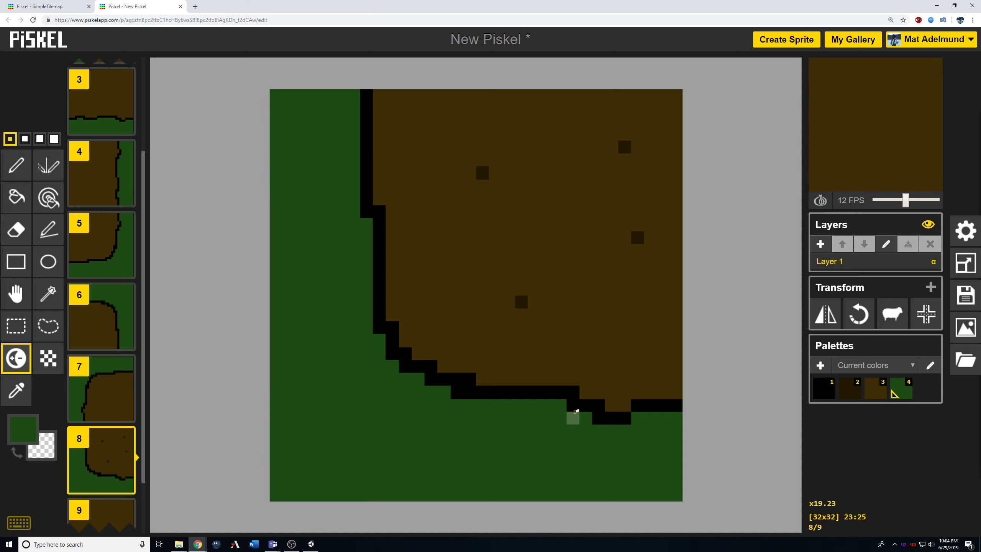
key("ctrl+z")
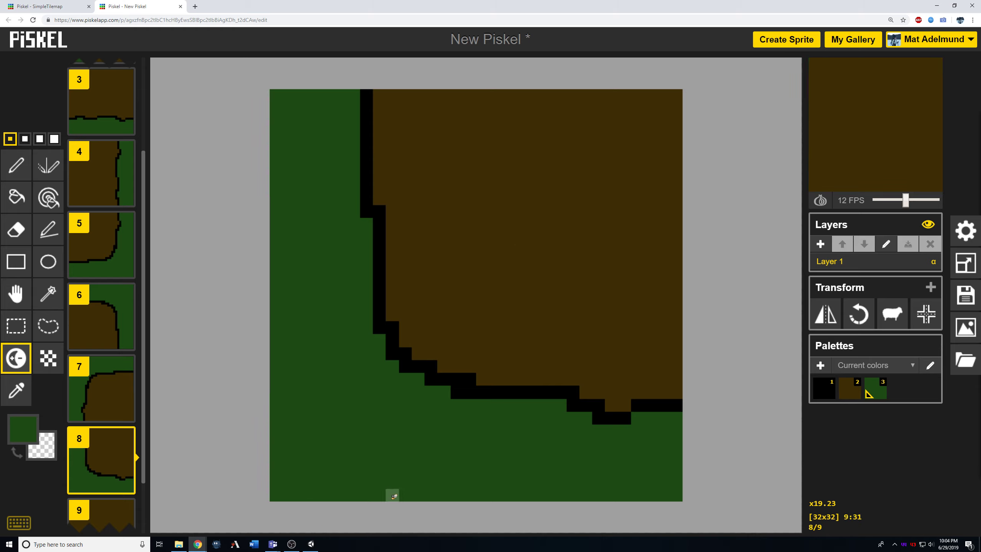
Try lightening pixels in the bottom-left grass corner of frame 8, and erasing a small stepped patch of that corner to transparency
left_click_drag(277, 496, 296, 495)
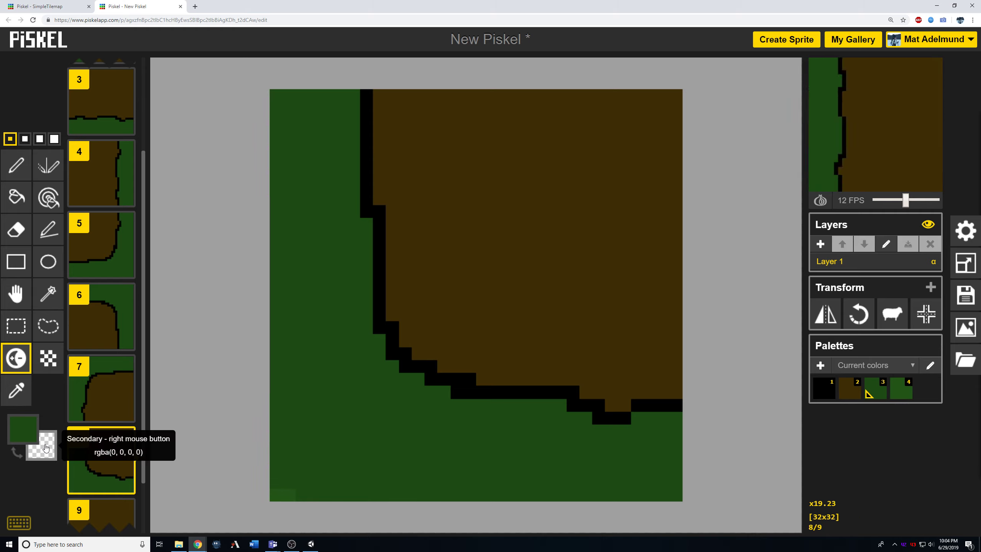
left_click(16, 165)
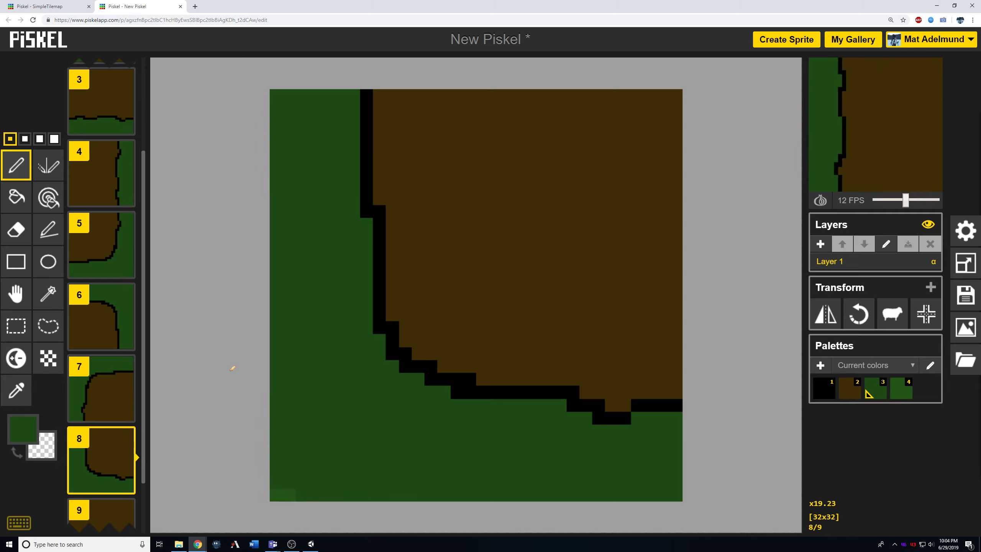
right_click(282, 484)
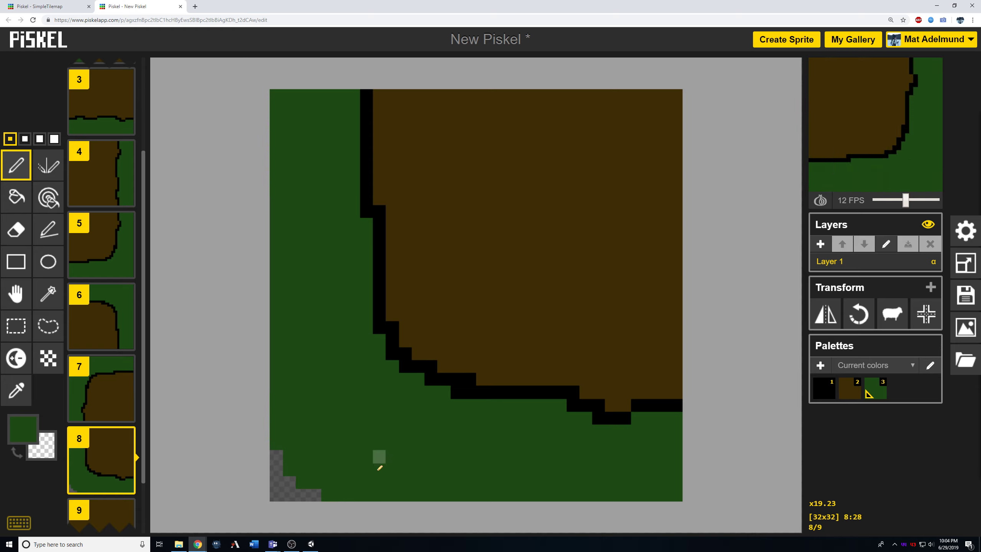
Examine the outer corners of the square platform in Unity and return to Piskel
left_click(311, 544)
left_click(516, 104)
scroll(512, 106, "up", 2)
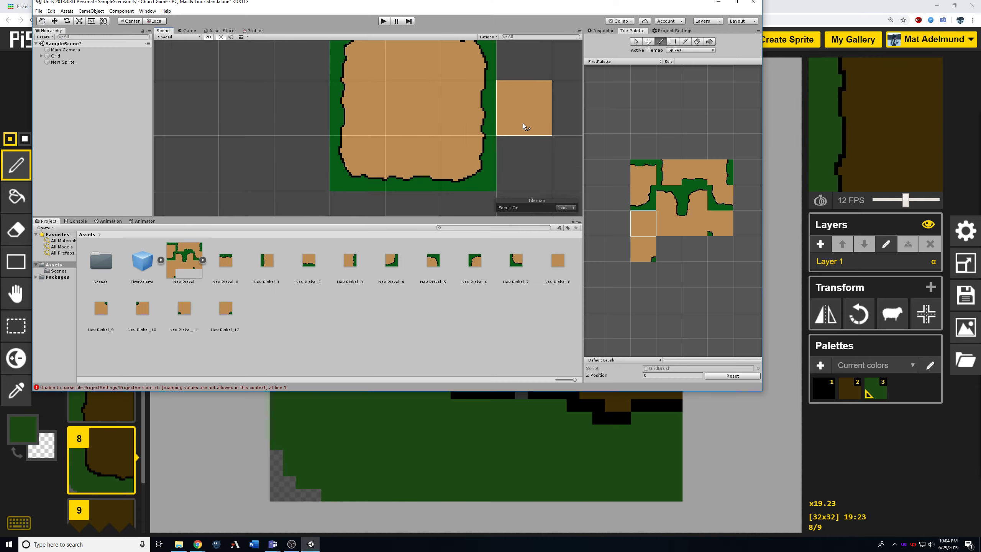
scroll(524, 127, "up", 2)
scroll(508, 211, "down", 6)
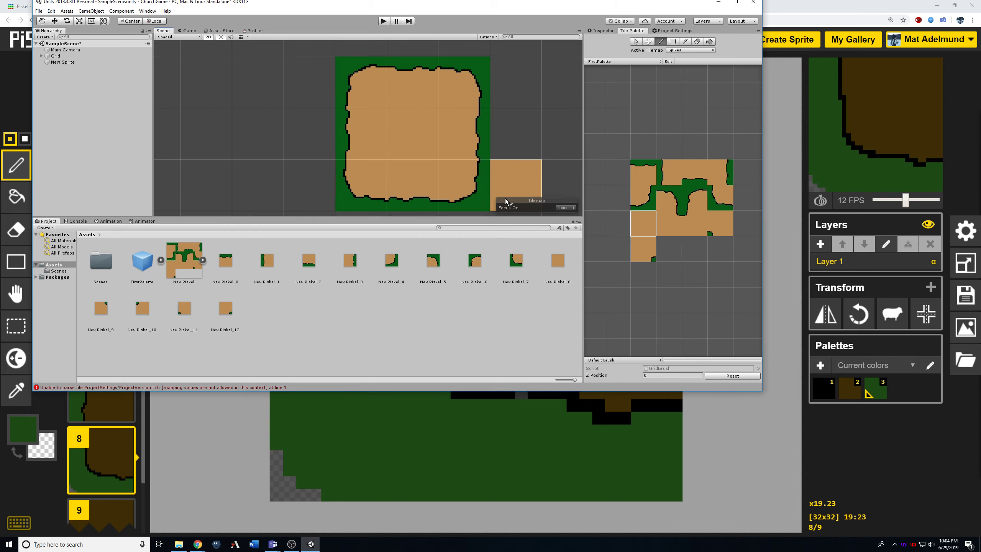
middle_click_drag(505, 201, 442, 117)
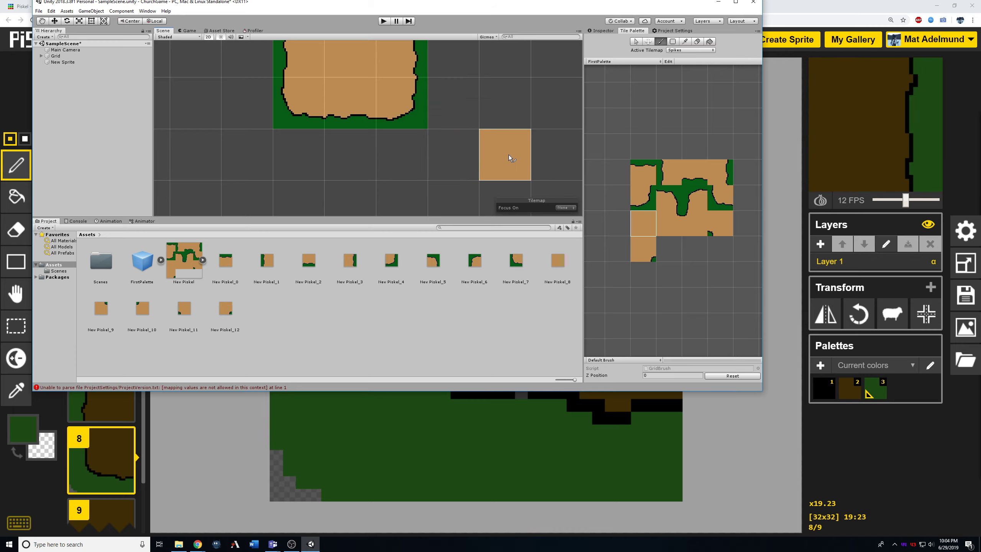
left_click(231, 415)
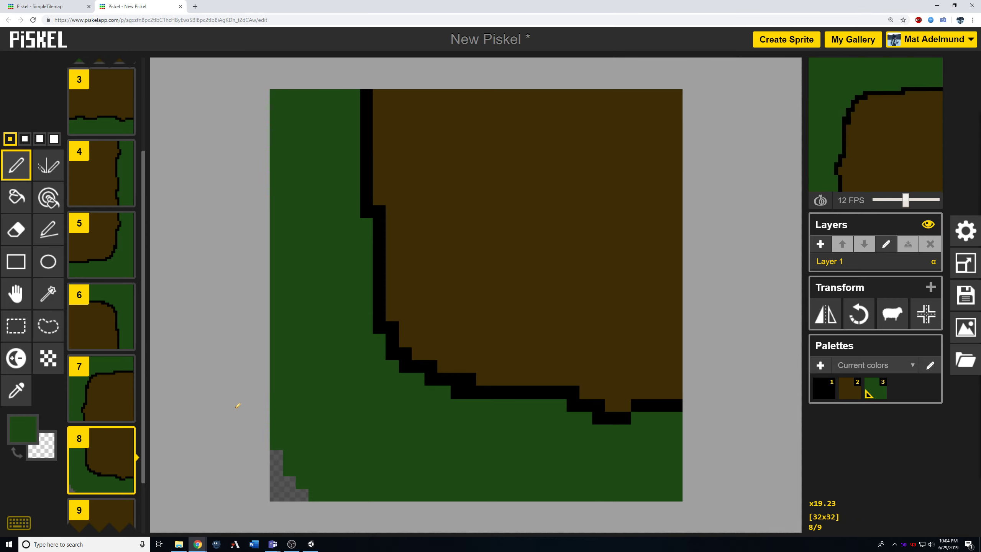
Undo the erased and lightened pixels in the bottom-left corner of frame 8
key("ctrl+z")
key("ctrl+z")
key("ctrl+z")
key("ctrl+z")
key("ctrl+z")
key("ctrl+z")
key("ctrl+z")
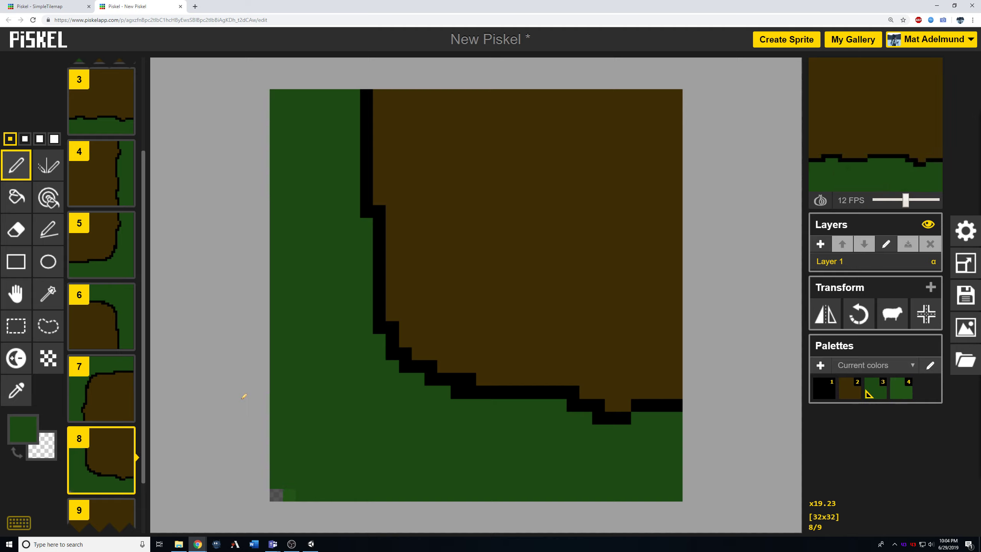
key("ctrl+z")
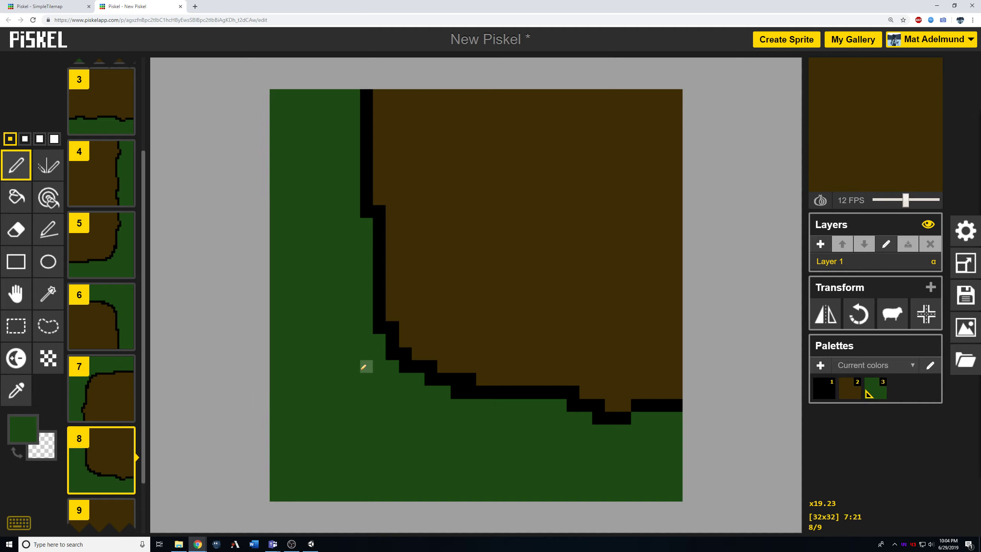
Switch to Unity and examine how the inner corner joins the edge tiles at the stepped part of the ground
scroll(347, 402, "down", 2)
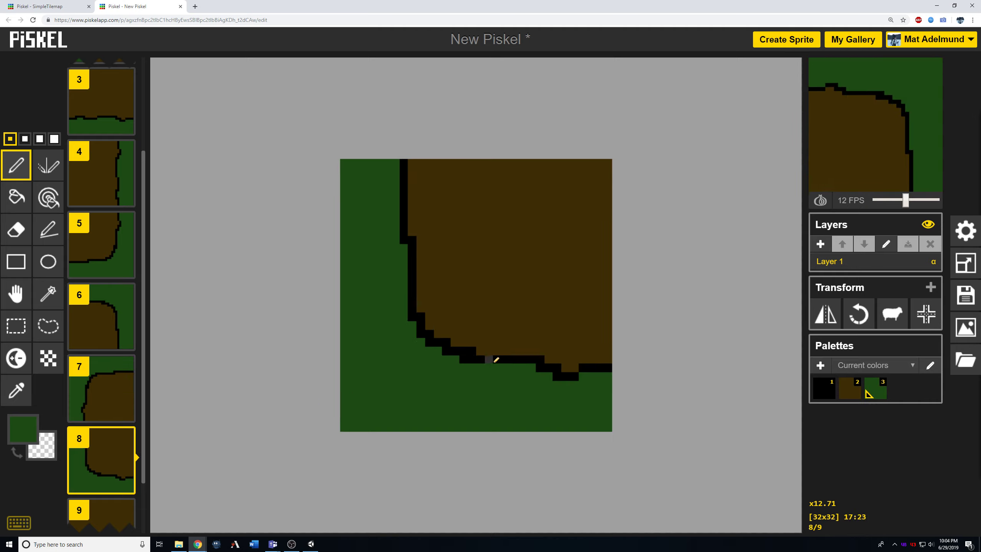
left_click(311, 544)
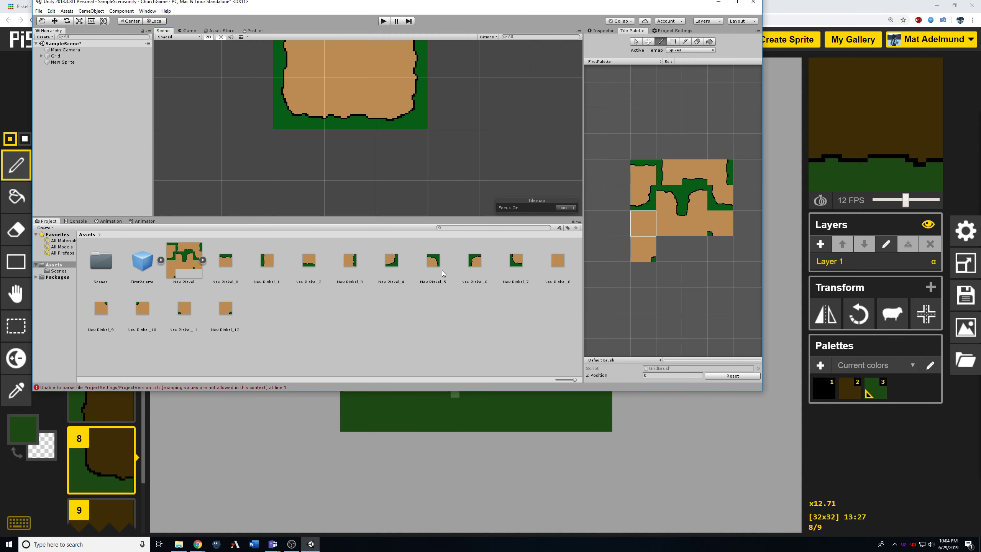
middle_click_drag(330, 170, 427, 68)
scroll(425, 111, "down", 4)
middle_click_drag(416, 131, 476, 27)
middle_click_drag(380, 116, 497, 132)
middle_click_drag(348, 121, 482, 125)
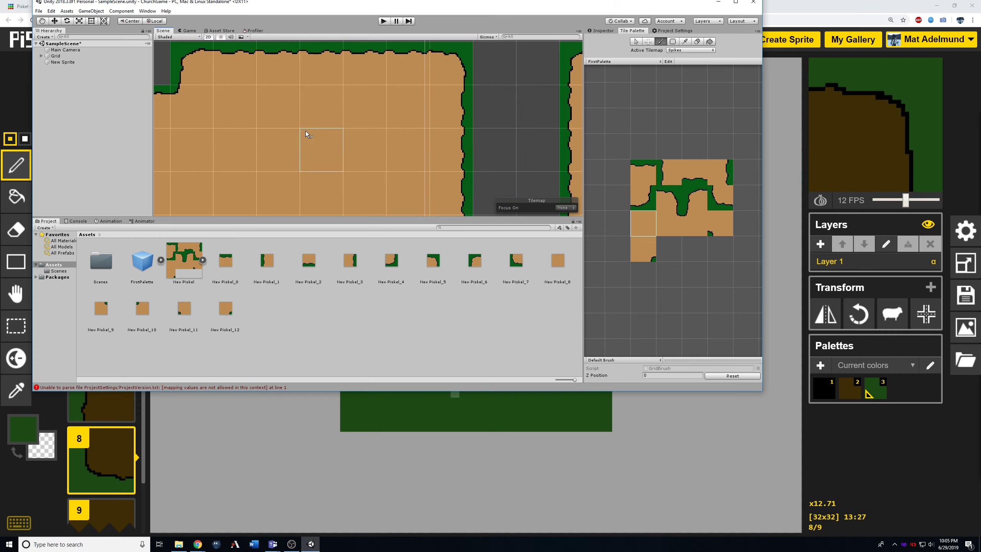
middle_click_drag(306, 134, 480, 177)
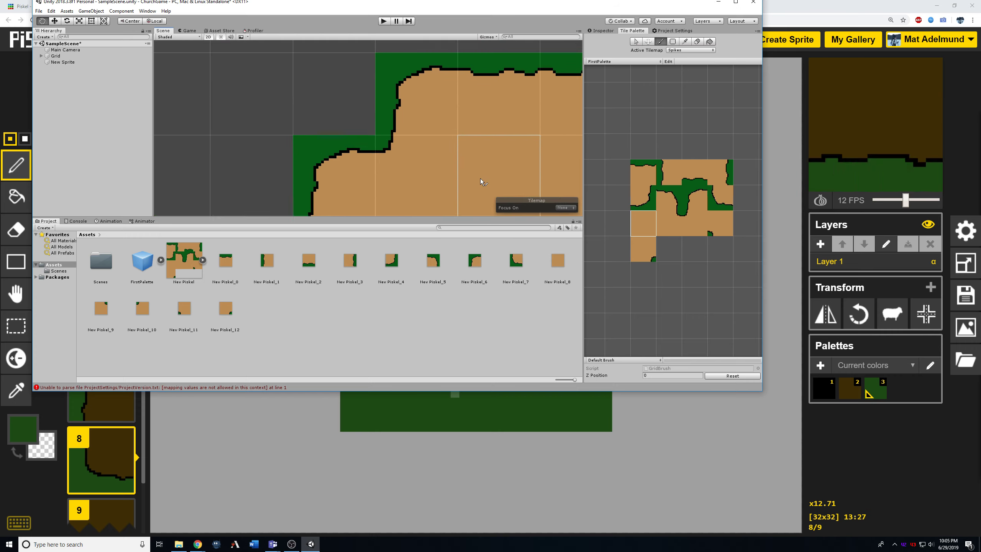
scroll(479, 177, "up", 3)
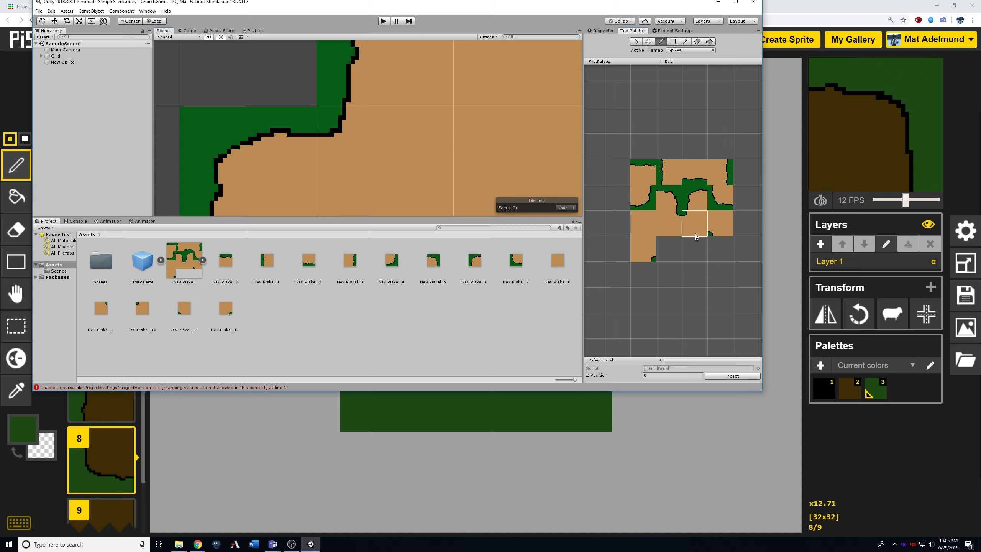
scroll(384, 133, "down", 5)
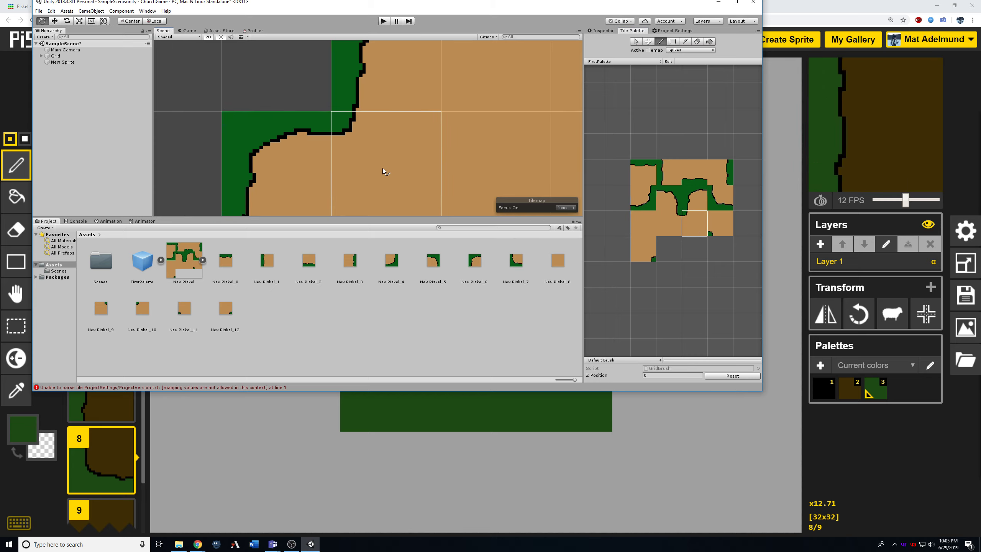
Compare the inner-corner tile with the tiles around the ground step, and paint the plain dirt tile over the step's inner corner
middle_click_drag(382, 168, 362, 163)
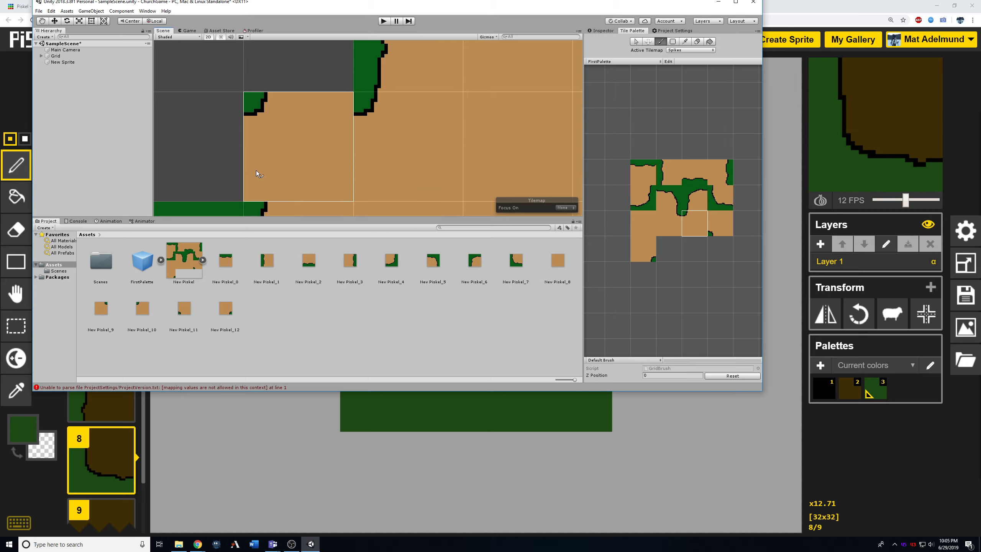
left_click(419, 76)
middle_click_drag(434, 148, 397, 119)
scroll(403, 137, "up", 8)
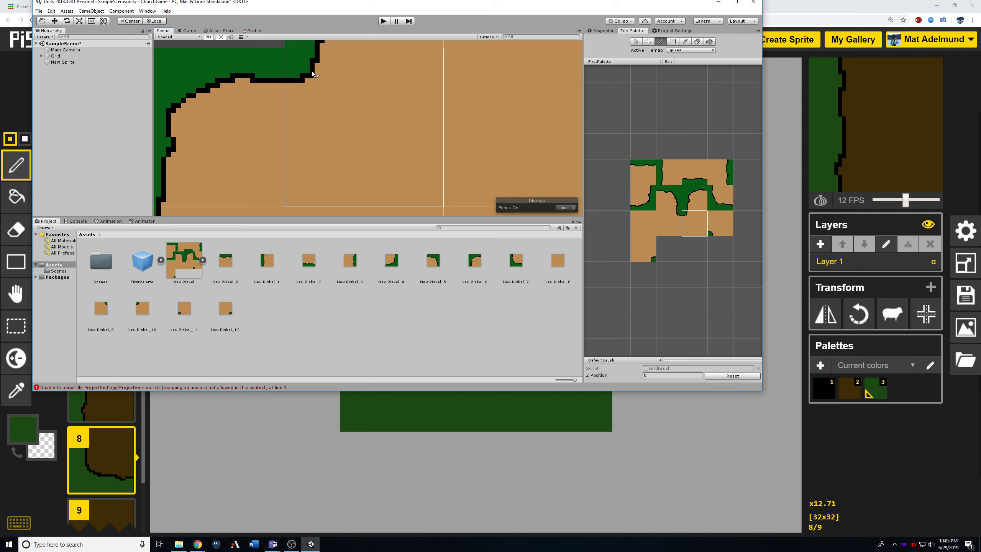
left_click(642, 223)
left_click(419, 155)
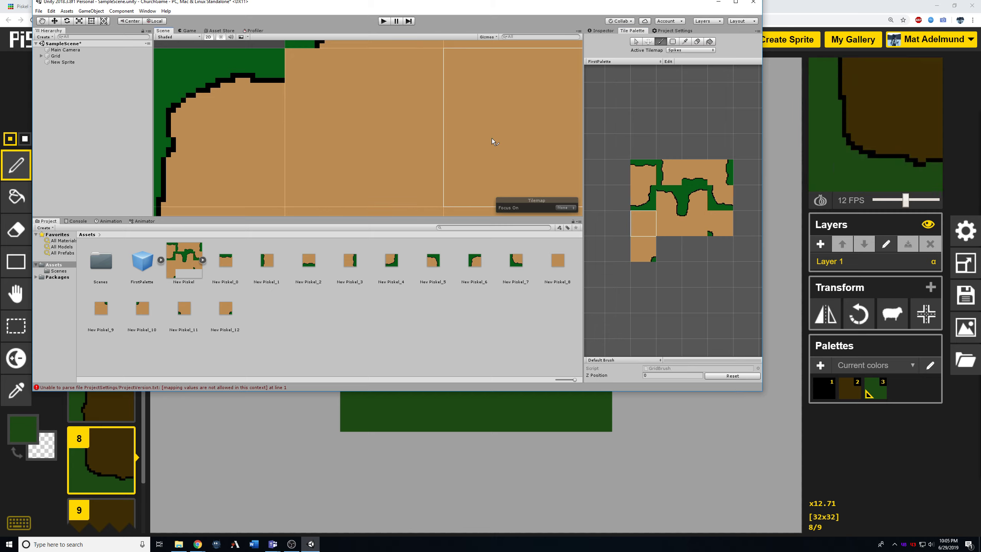
Survey the stepped ground and the separate platforms, pick the inner-corner tile to compare it in the scene, and return to Piskel
scroll(430, 152, "down", 10)
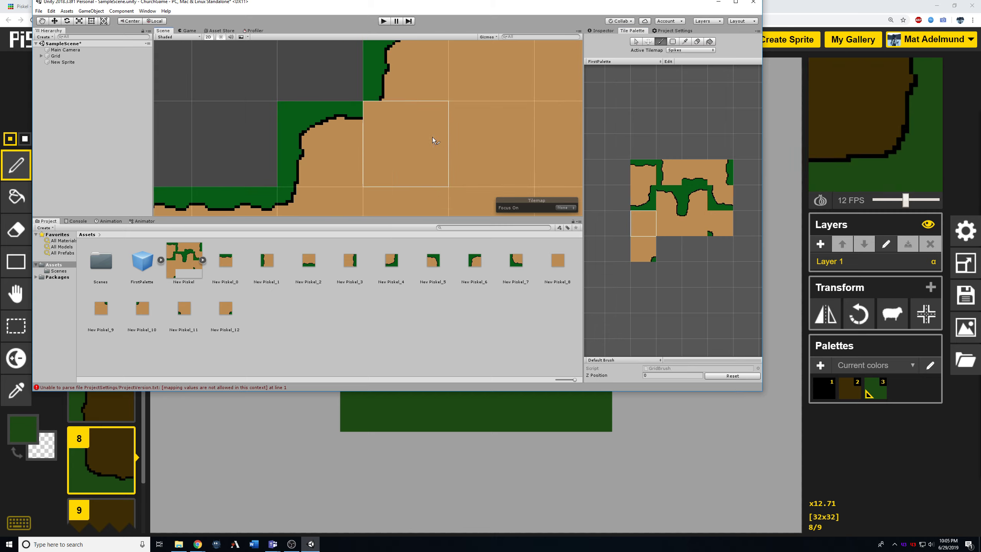
mouse_move(444, 76)
middle_mouse_down()
mouse_move(445, 98)
mouse_move(442, 71)
middle_mouse_up()
scroll(410, 130, "down", 12)
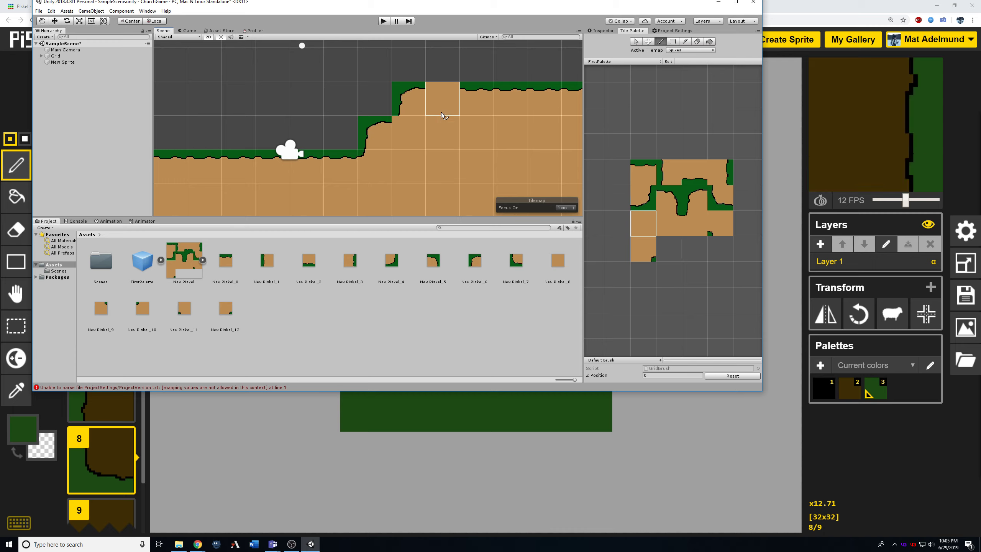
left_click_drag(433, 113, 355, 198)
middle_click_drag(450, 106, 400, 165)
scroll(410, 120, "down", 9)
middle_click_drag(469, 106, 257, 90)
scroll(393, 133, "up", 11)
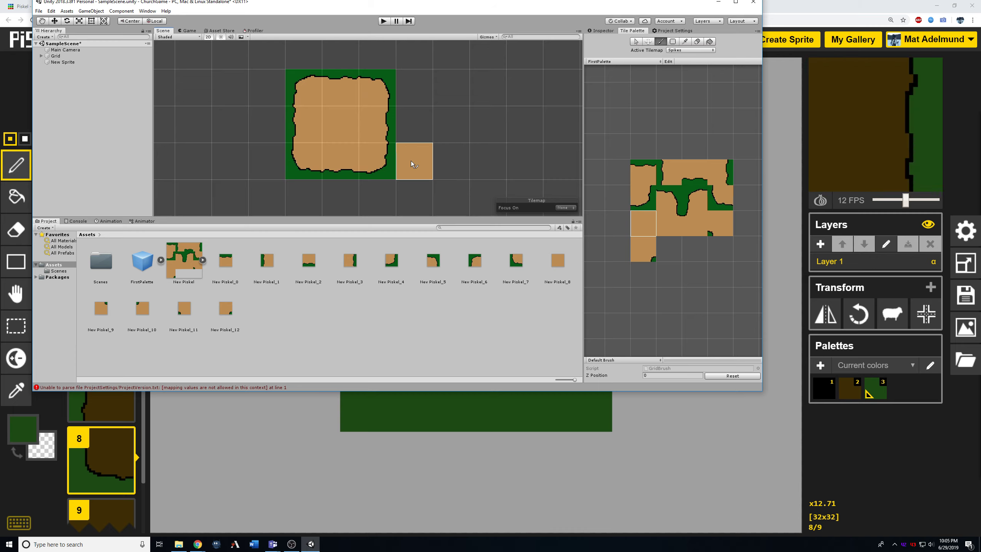
middle_click_drag(283, 214, 531, 70)
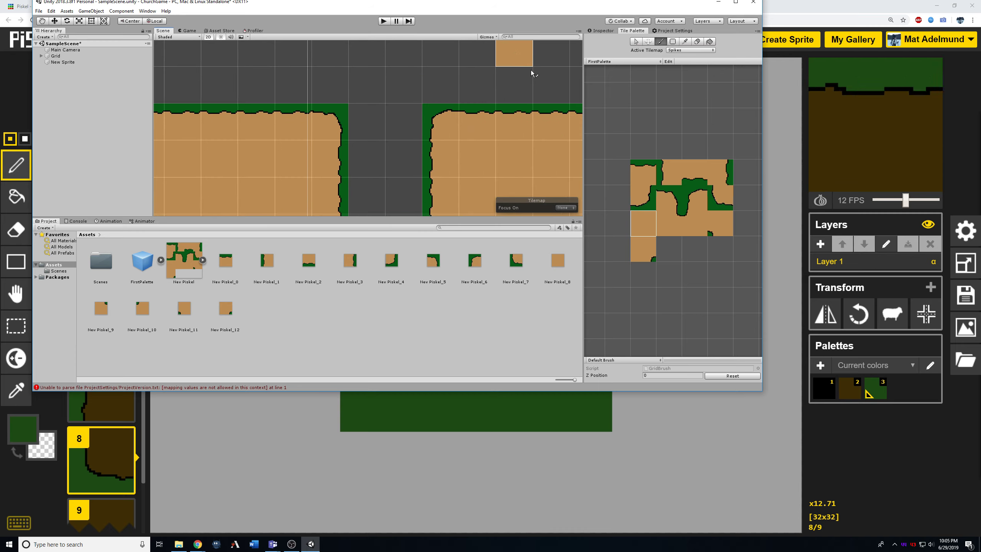
left_click(693, 229)
middle_click_drag(311, 162, 422, 107)
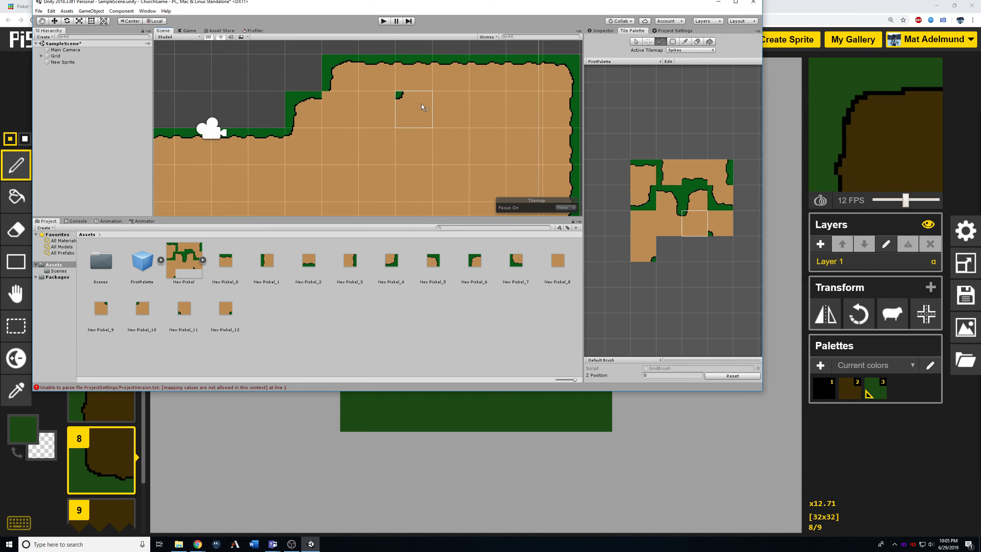
left_click(288, 472)
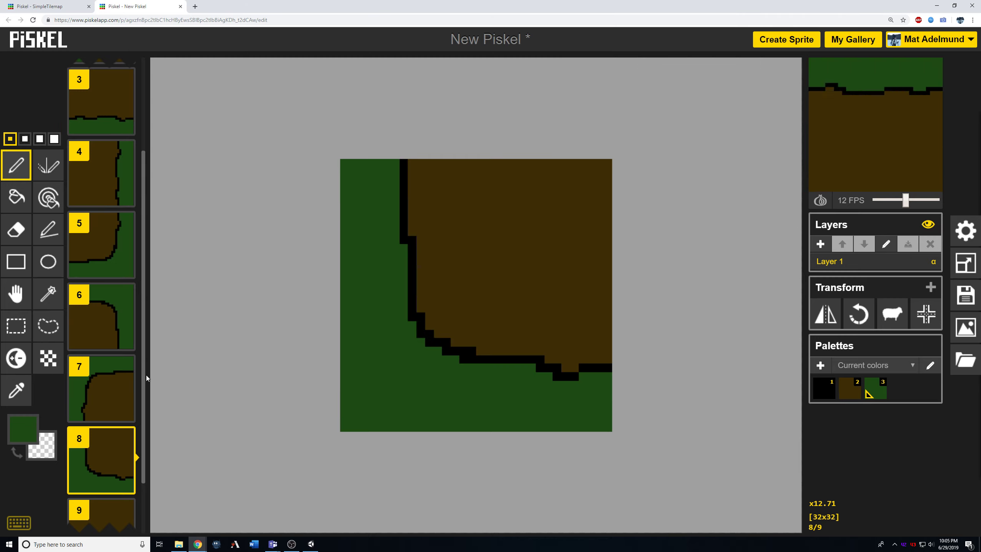
Duplicate frame 4, the right-edge tile, and inspect the outline on the copy
left_click(108, 178)
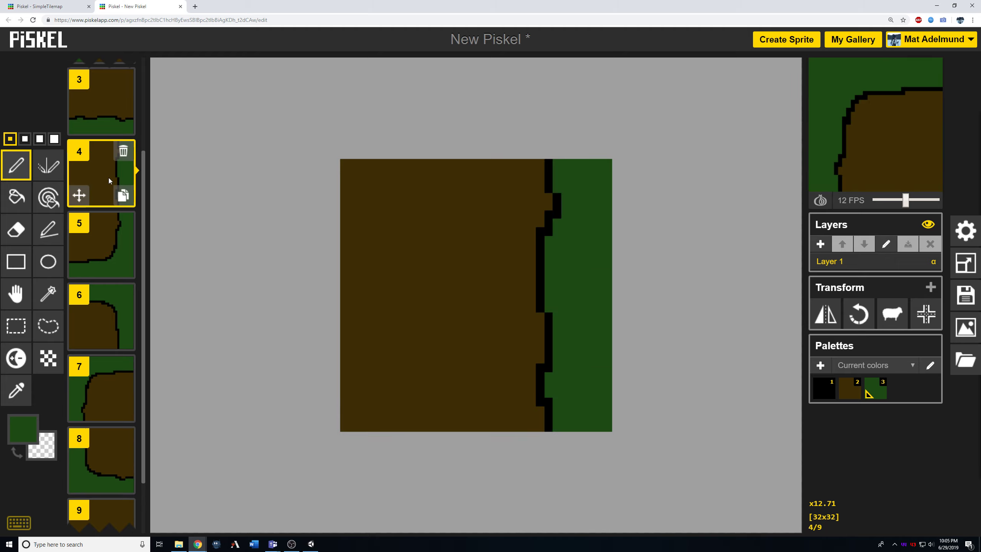
left_click(128, 197)
scroll(618, 174, "up", 5)
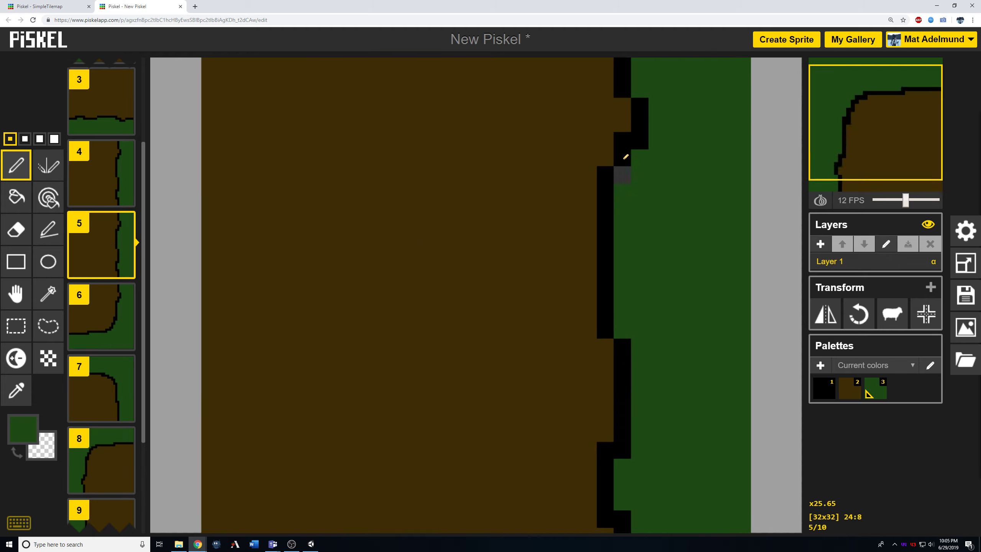
middle_click_drag(623, 142, 485, 240)
scroll(710, 154, "up", 1)
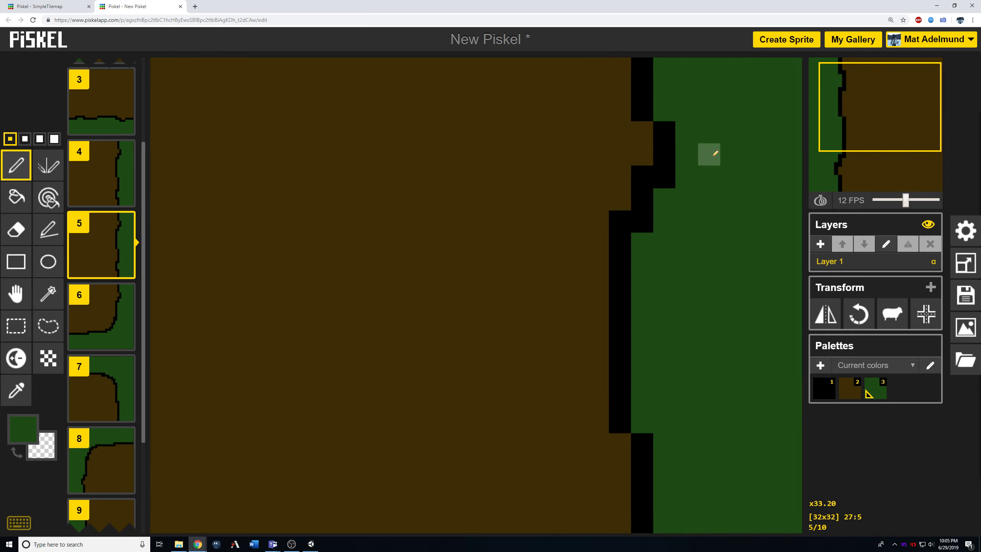
scroll(718, 169, "down", 3)
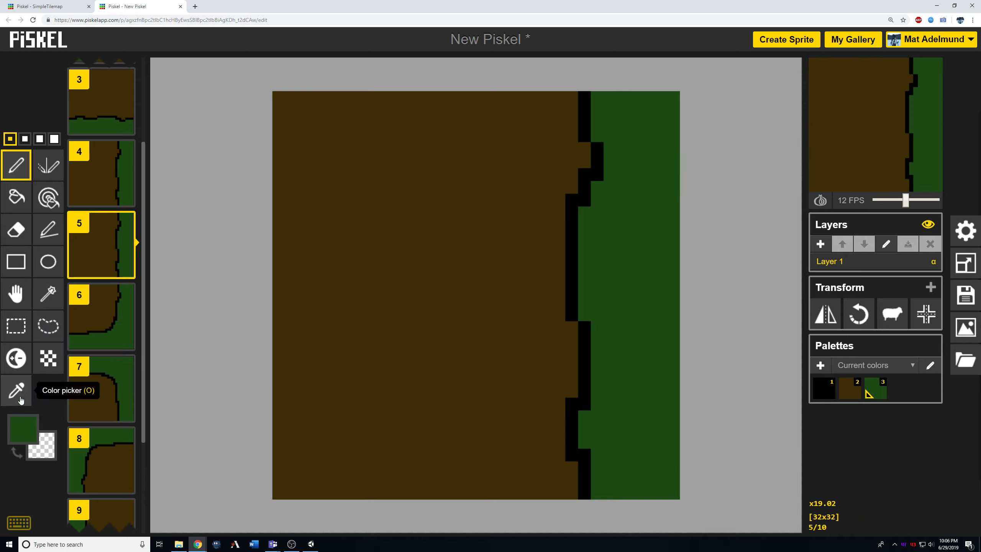
Draw a stepped black line in frame 5 from the right edge at row 7 up to the vertical outline, clearing the extra junction pixel
left_click(23, 427)
left_click(25, 341)
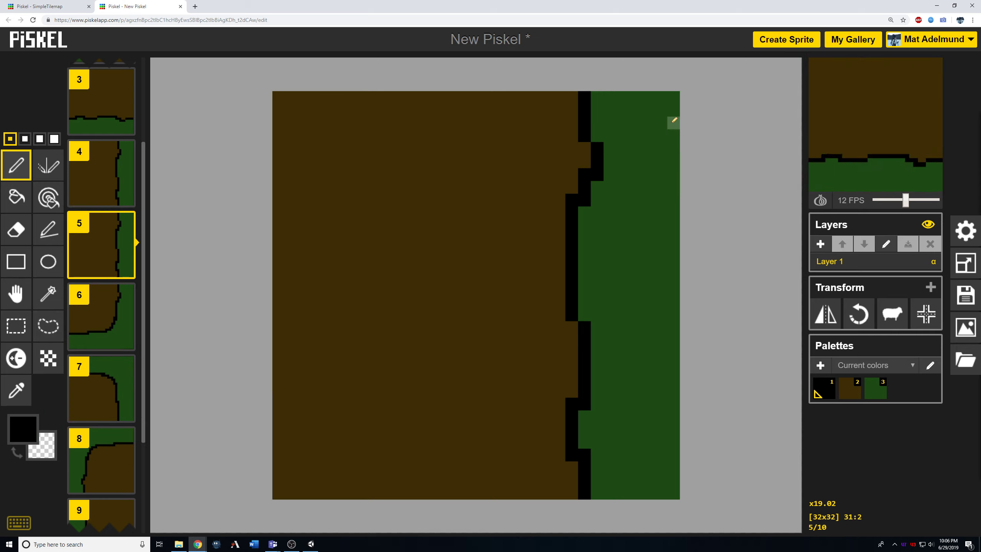
left_click(673, 181)
left_click(667, 186)
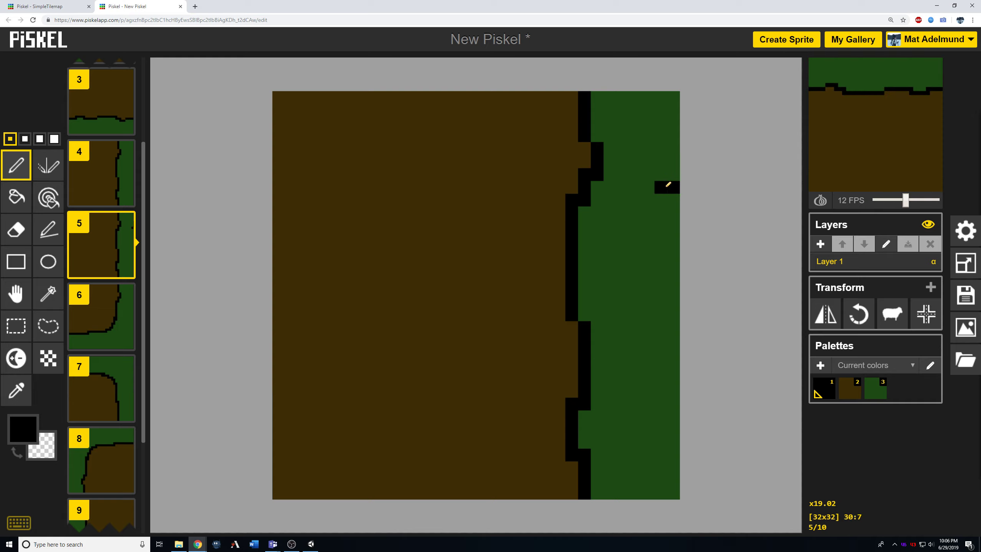
left_click_drag(630, 179, 601, 153)
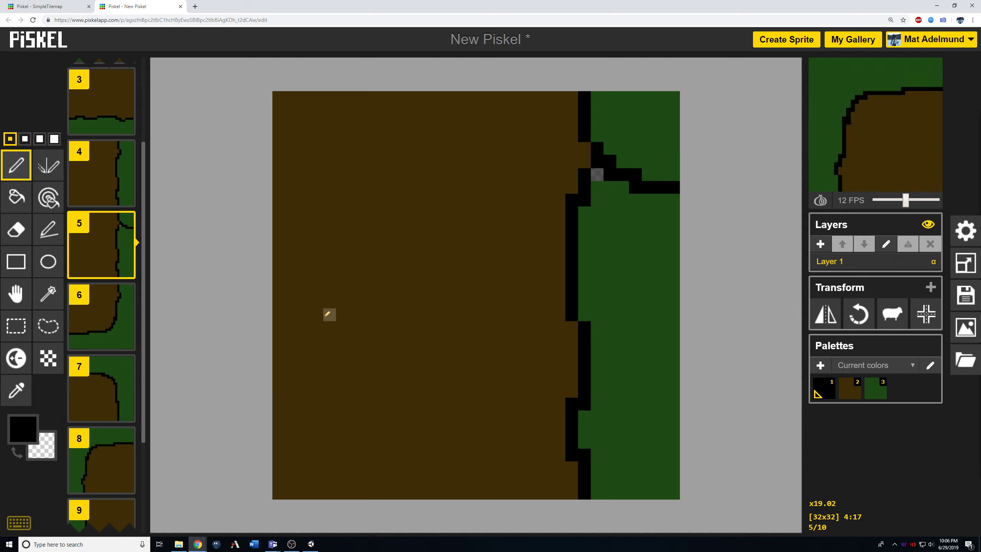
Fill the grass below the new line, the leftover vertical outline and the cleared pixel in frame 5 with the dirt brown
left_click(13, 196)
left_click(31, 427)
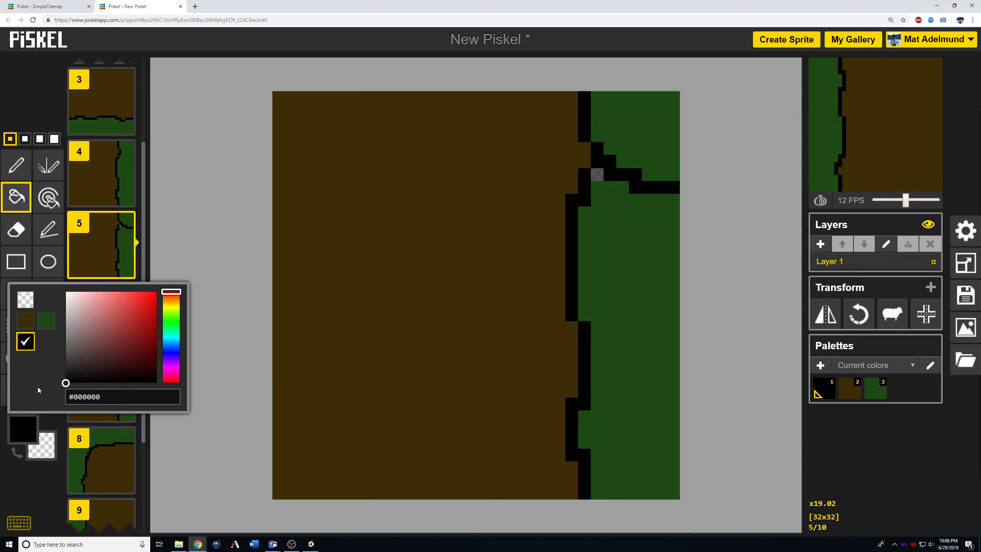
left_click(31, 326)
left_click(620, 279)
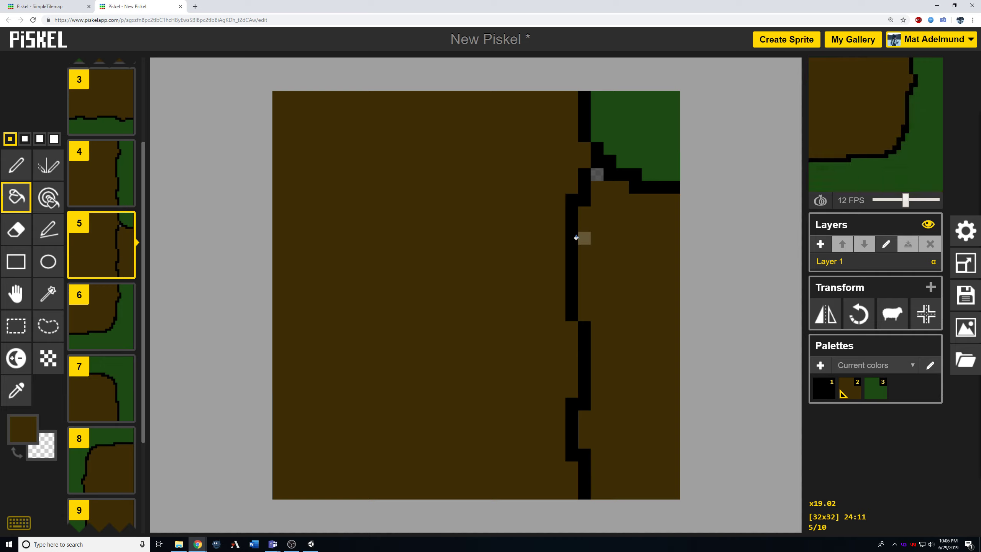
left_click(569, 240)
left_click(585, 339)
left_click(597, 175)
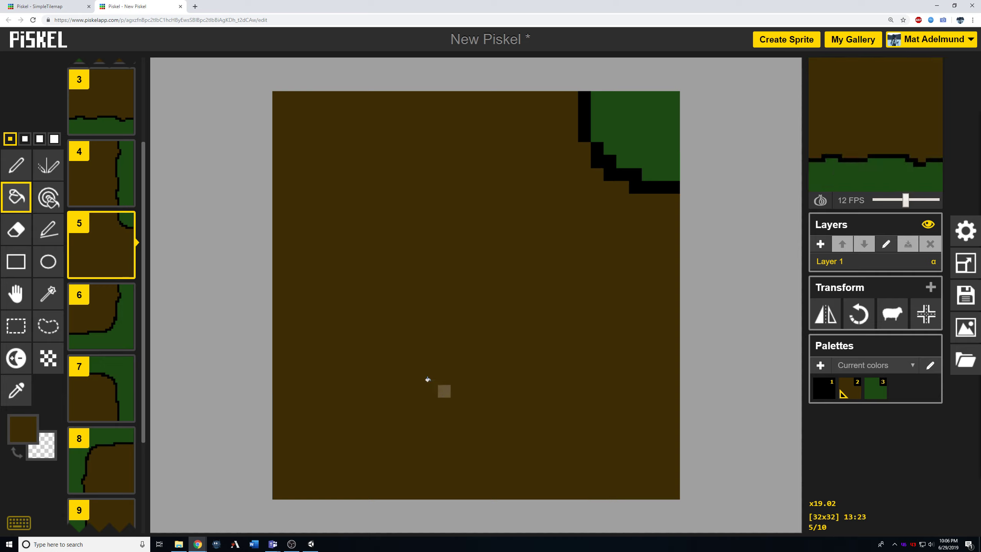
mouse_move(132, 167)
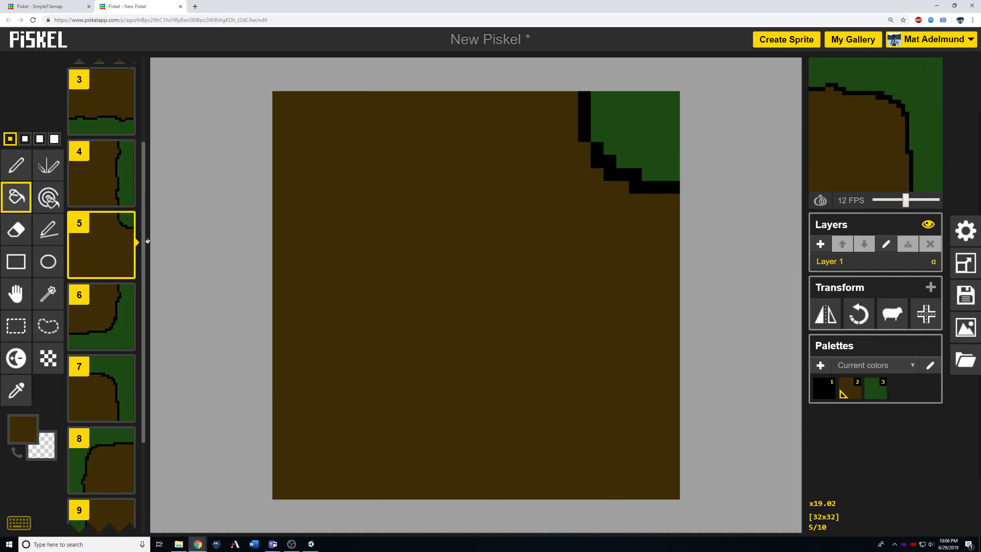
Make the other three inner-corner tiles from successive copies of frame 5, flipping horizontally, rotating counter-clockwise, and flipping horizontally again
mouse_move(129, 221)
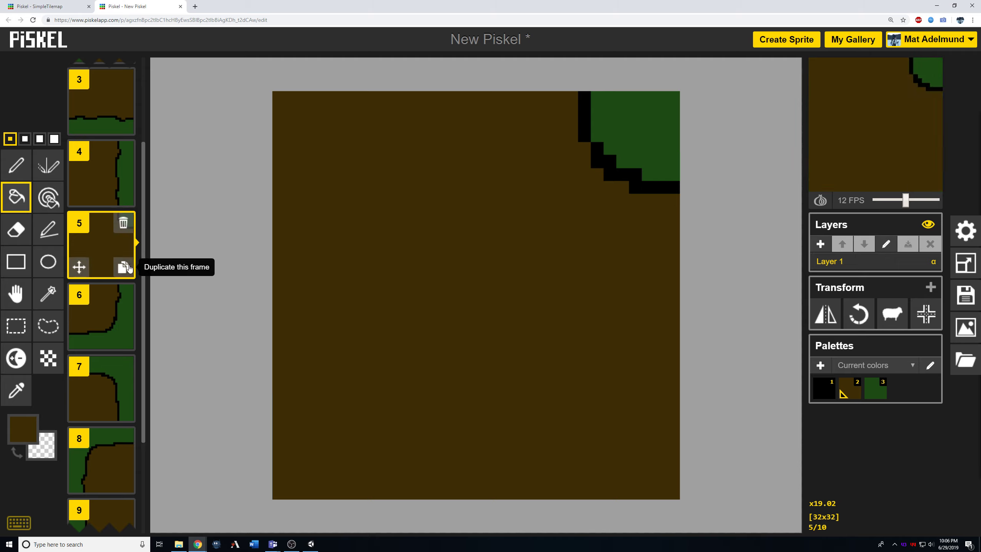
left_click(128, 270)
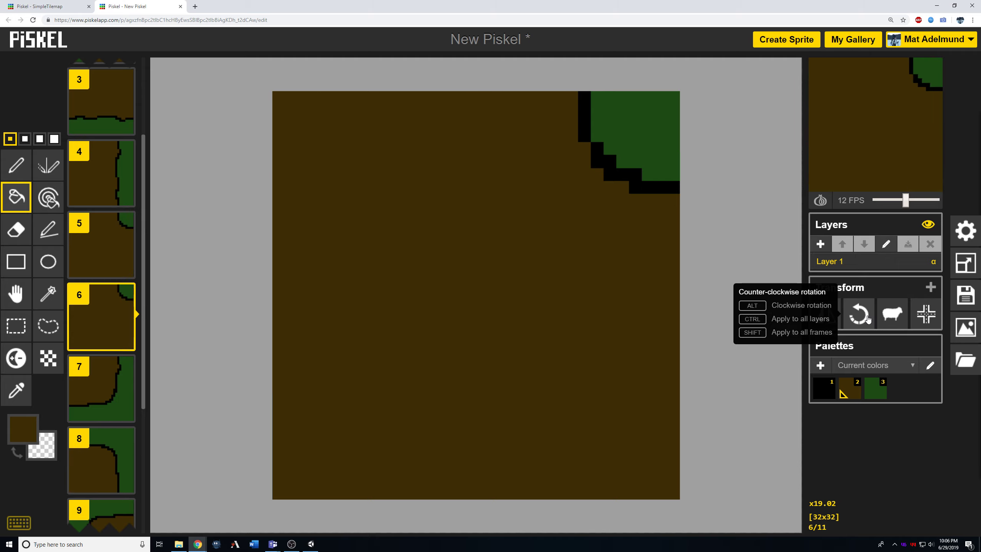
left_click(825, 314)
left_click(126, 343)
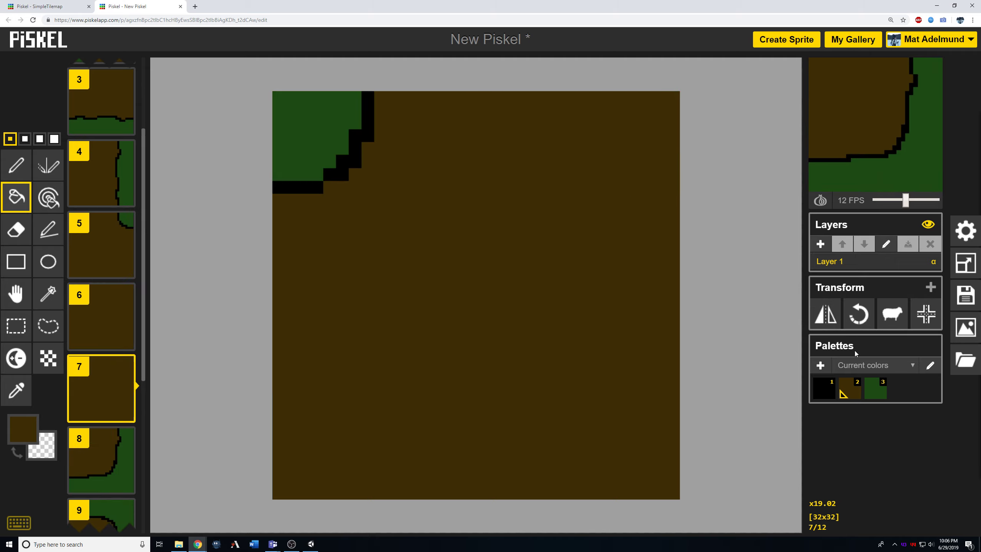
left_click(857, 314)
left_click(128, 410)
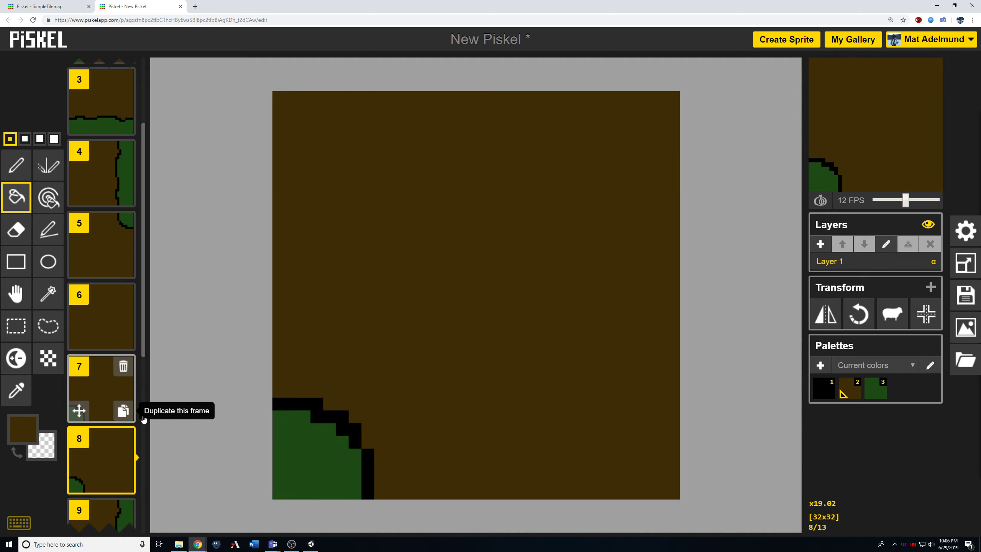
left_click(825, 314)
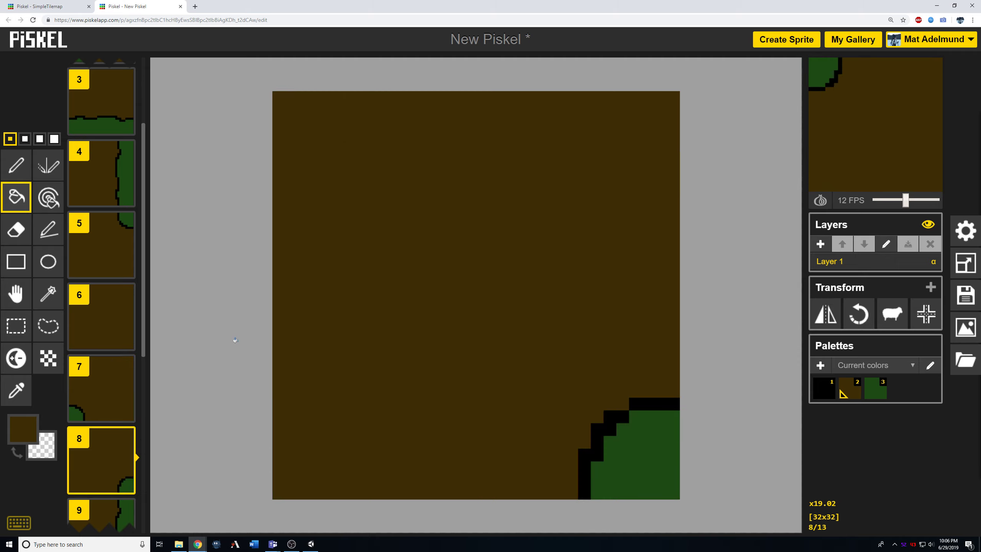
Switch to Unity, examine the inner corners and platform outlines in the reference tilemap, and return to Piskel
left_click(311, 544)
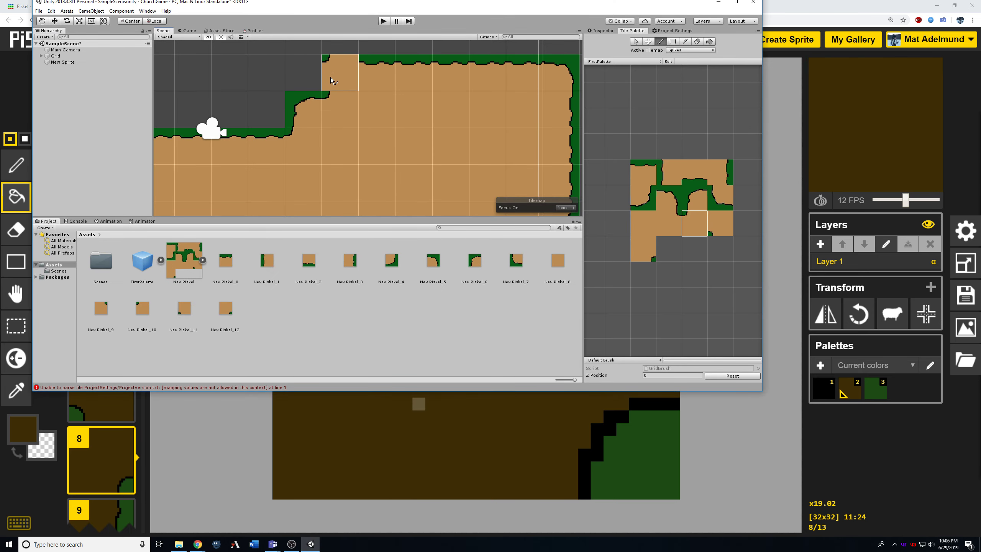
scroll(451, 169, "down", 5)
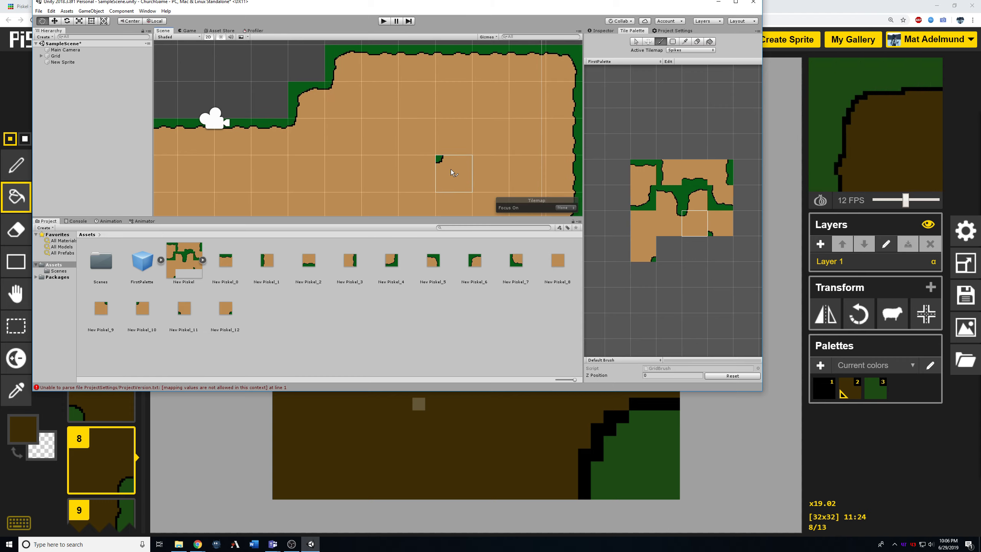
middle_click_drag(422, 151, 392, 158)
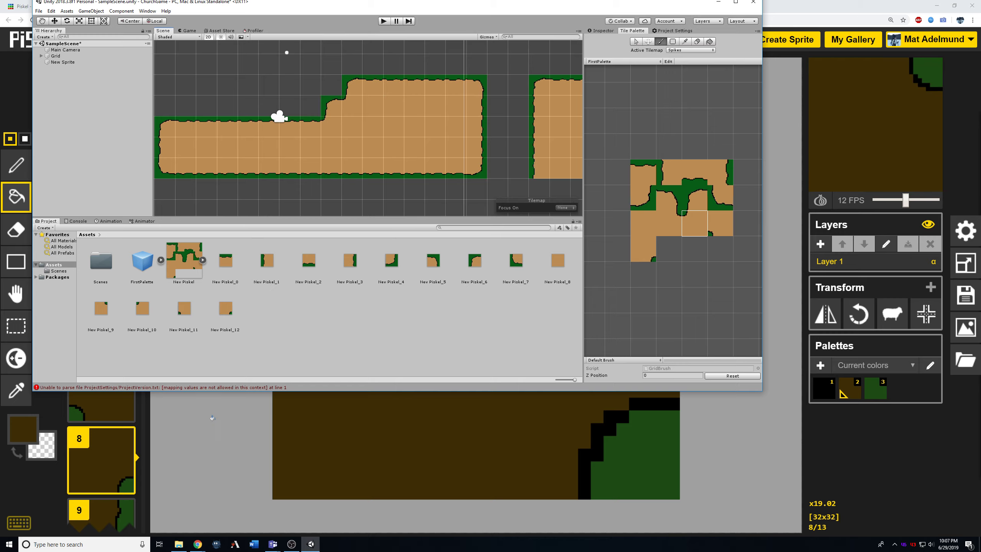
left_click(216, 401)
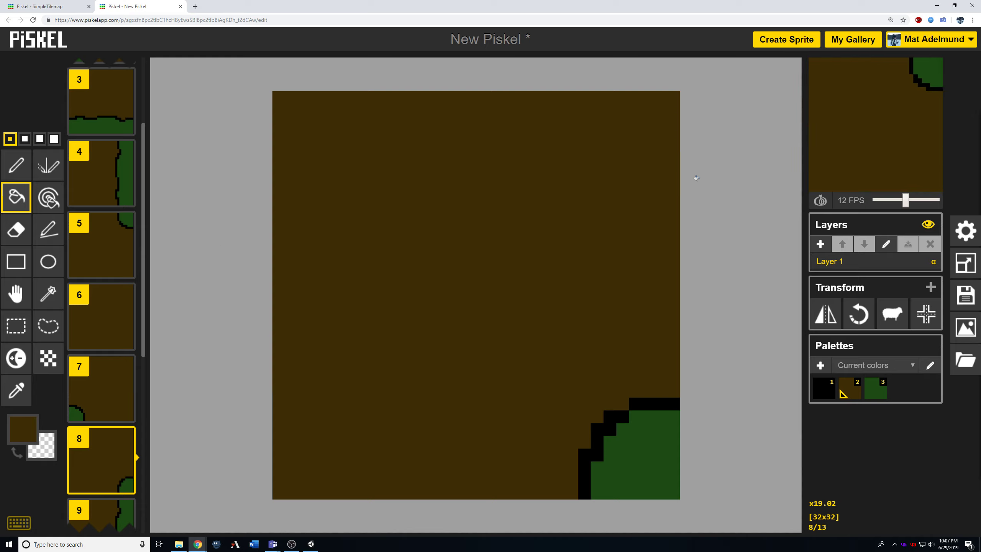
Export all frames as a PNG spritesheet with 4 columns and 4 rows at 1.0x scale
left_click(965, 328)
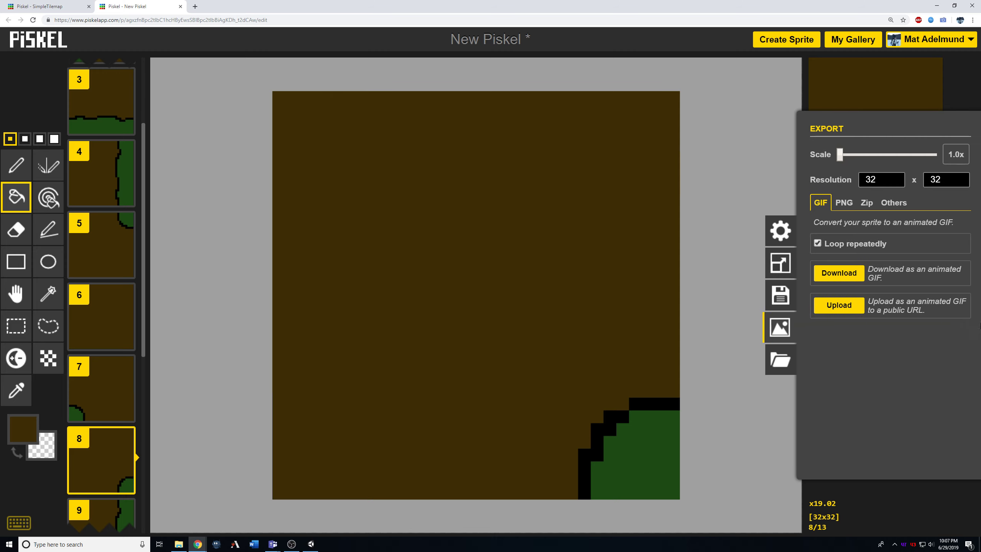
left_click(843, 204)
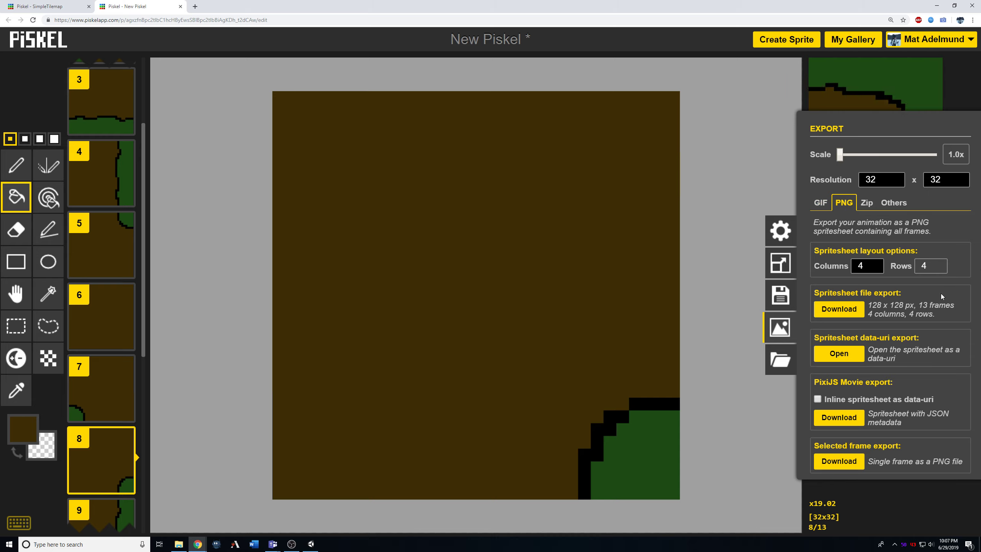
left_click(832, 314)
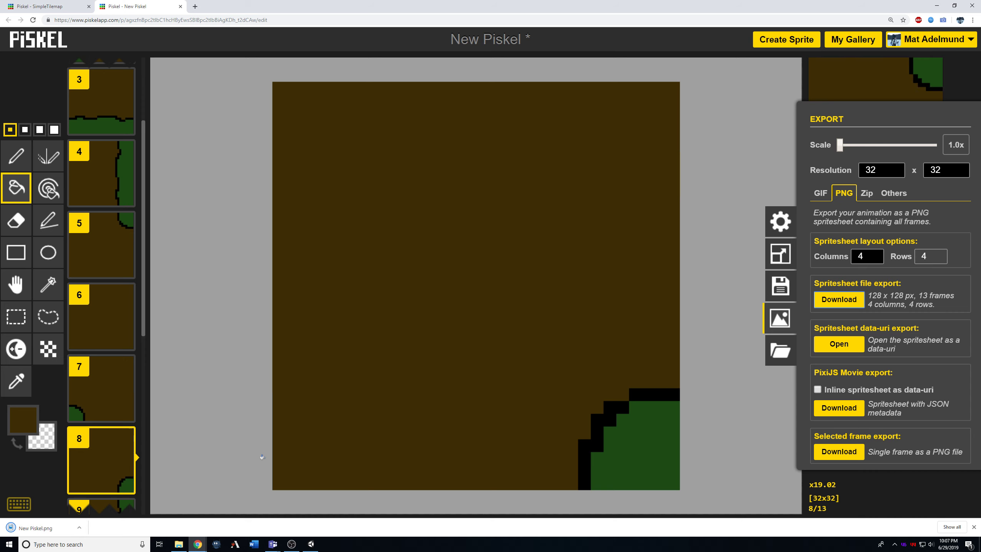
Shrink the browser window over a maximized Unity and import the downloaded New Piskel.png into the project's Assets folder
double_click(519, 7)
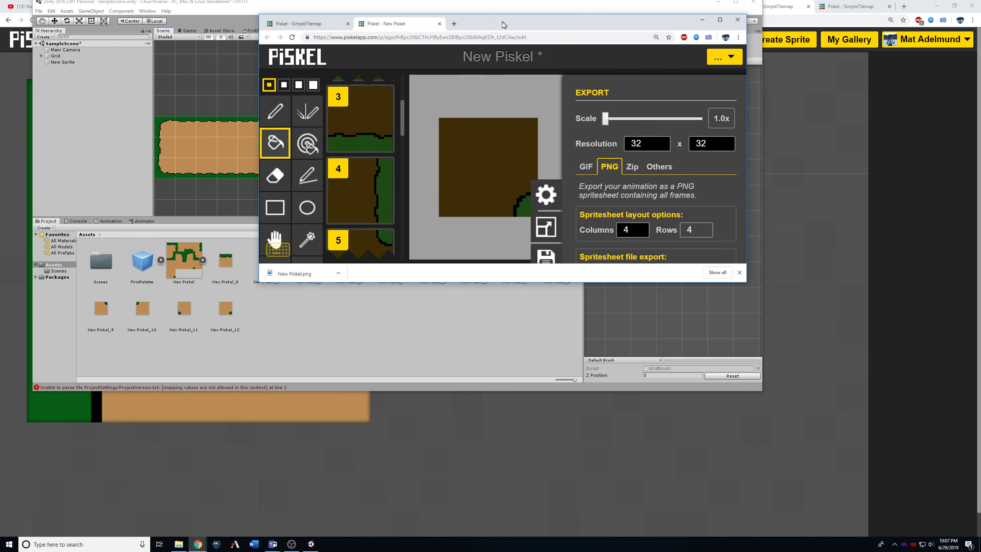
left_click(378, 342)
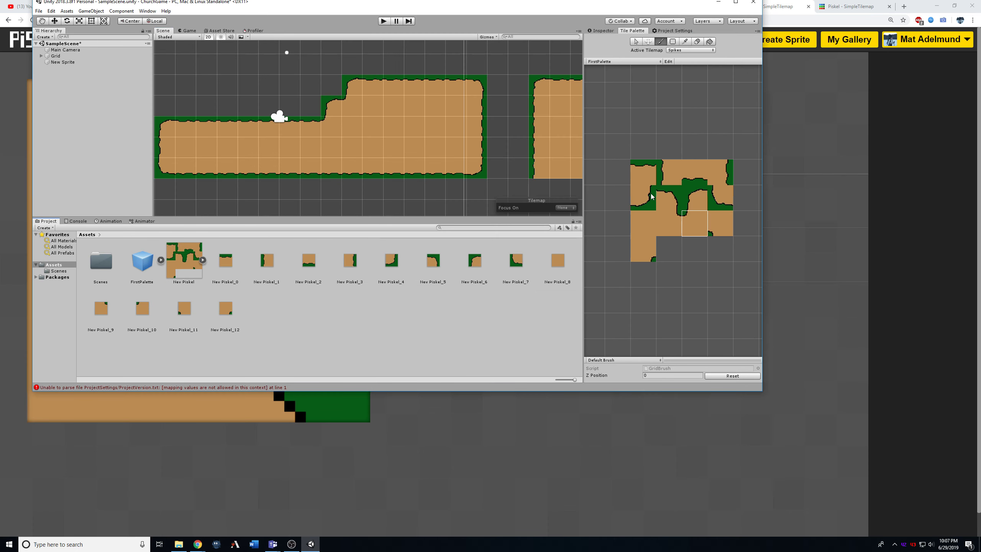
left_click(735, 2)
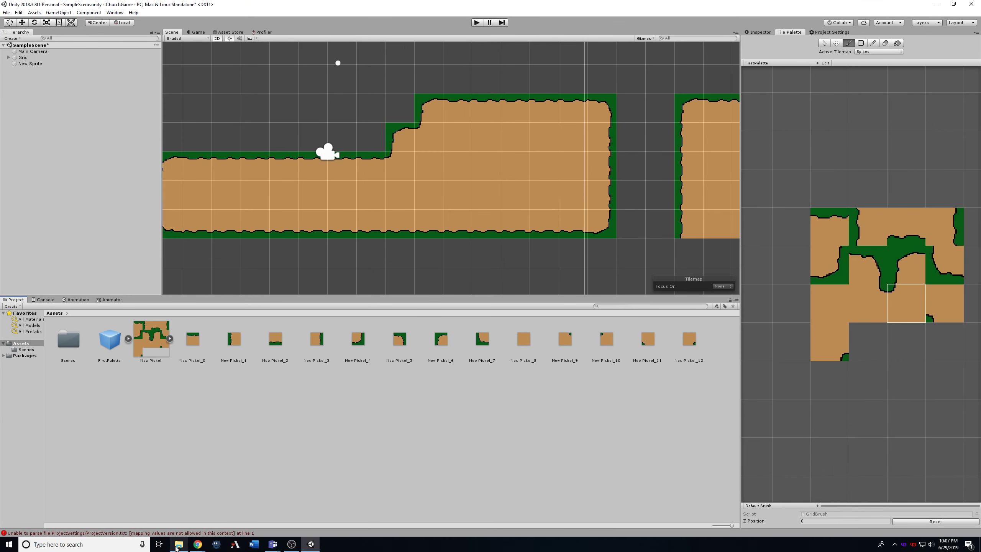
mouse_move(198, 544)
left_click(319, 494)
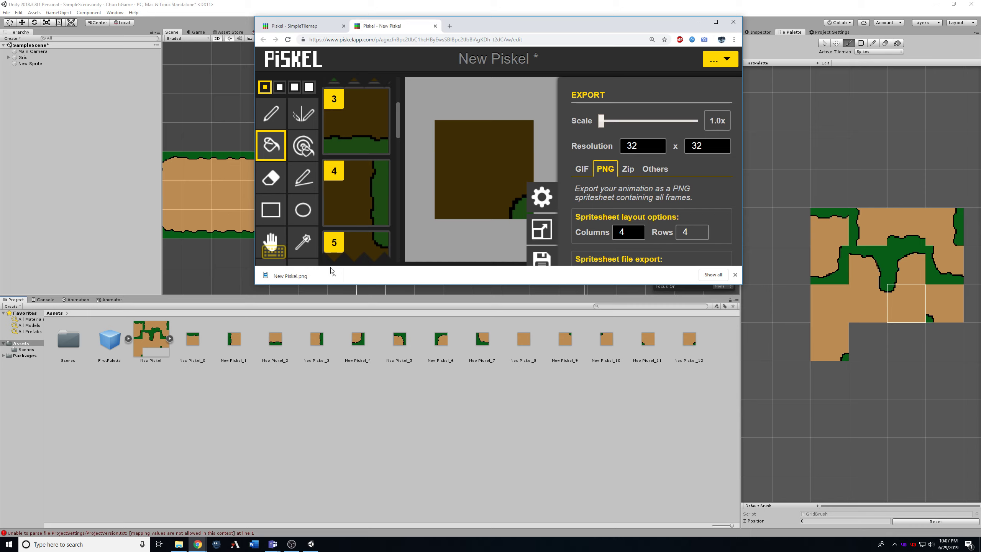
left_click_drag(331, 272, 191, 416)
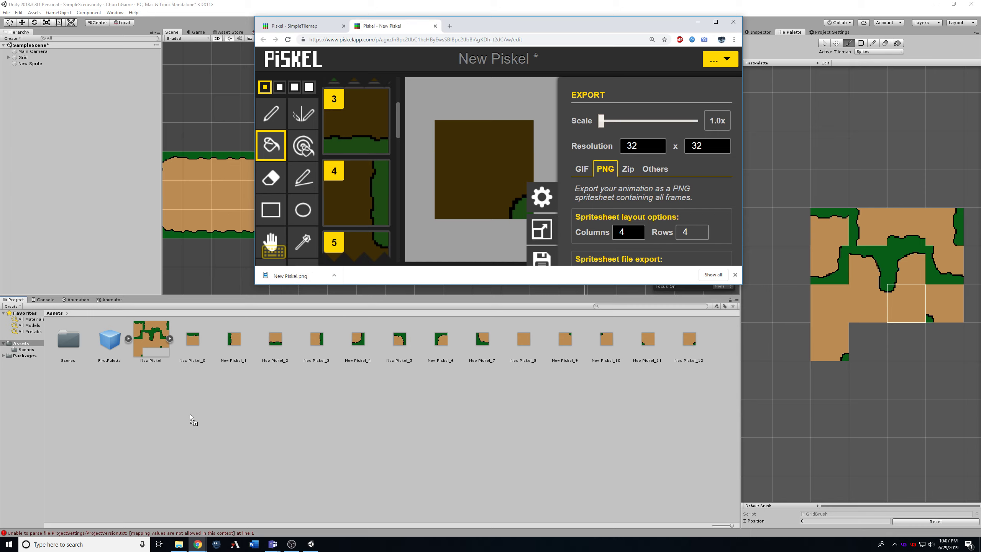
left_click(346, 449)
Show the import settings of the new dark-brown spritesheet and set its Sprite Mode to Multiple
left_click(211, 361)
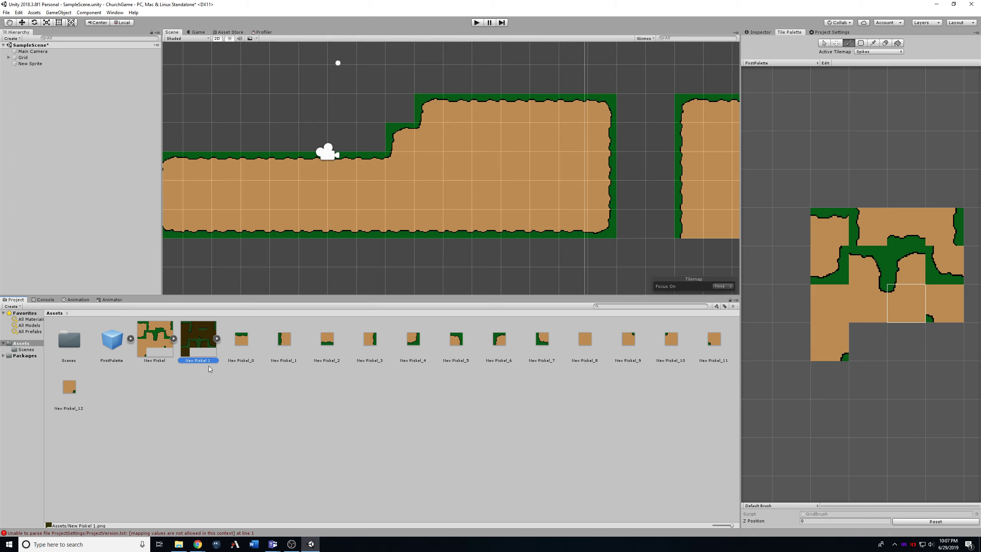
left_click(761, 32)
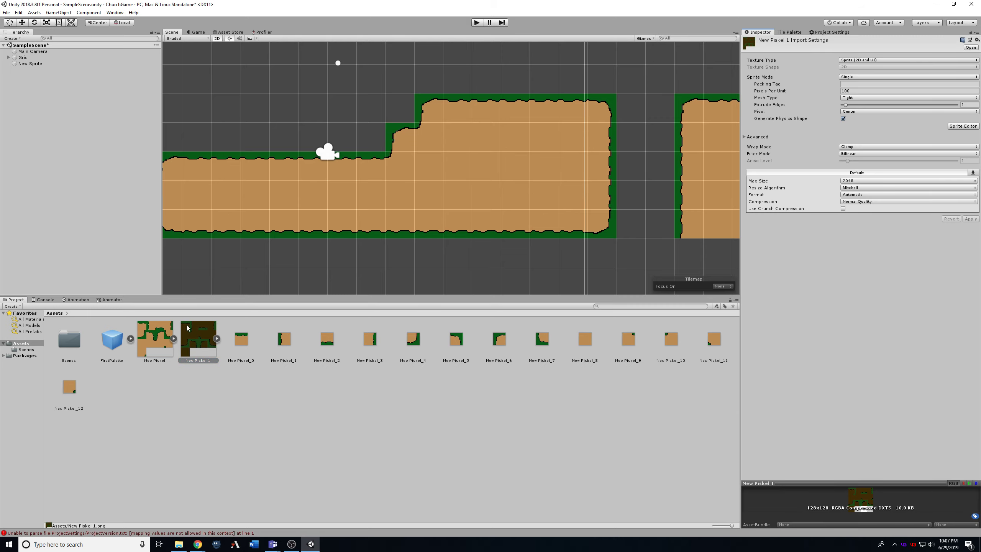
left_click(216, 339)
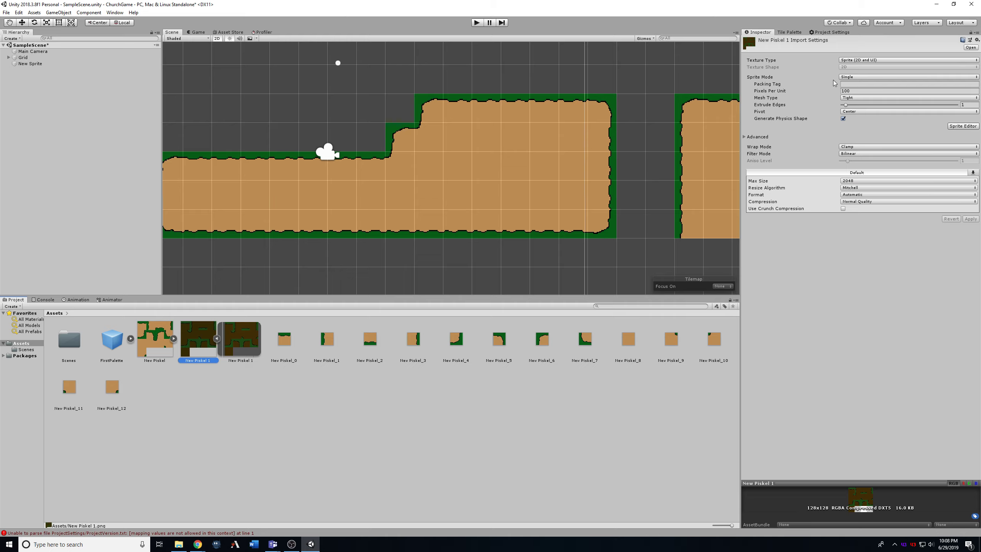
left_click(846, 77)
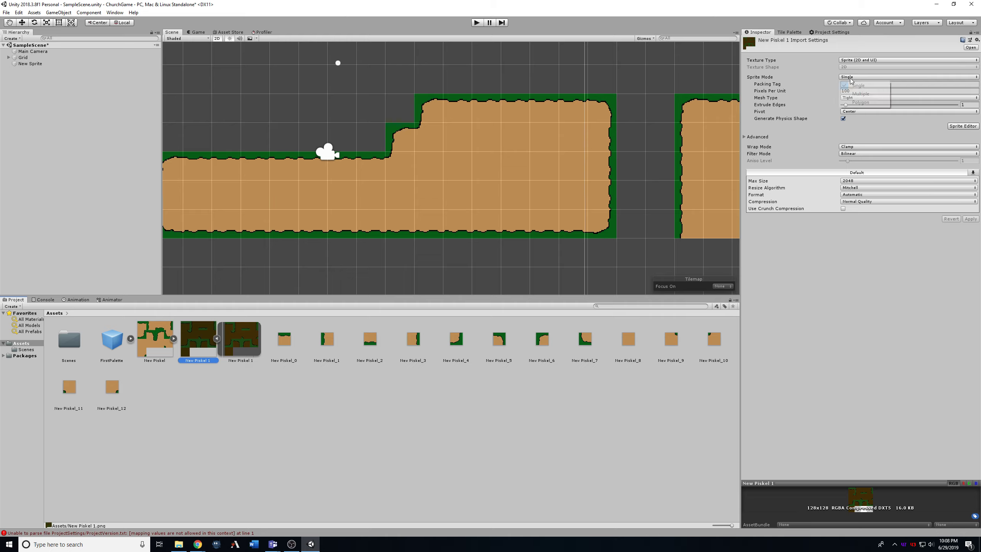
left_click(866, 95)
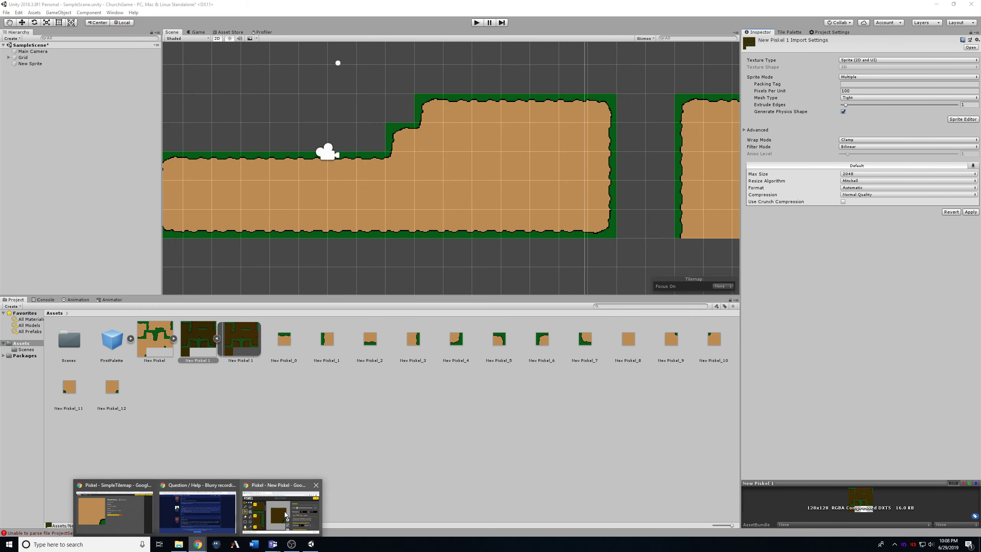
Check the tile resolution in Piskel's export settings and set the spritesheet's Pixels Per Unit to 32 in Unity
left_click(282, 504)
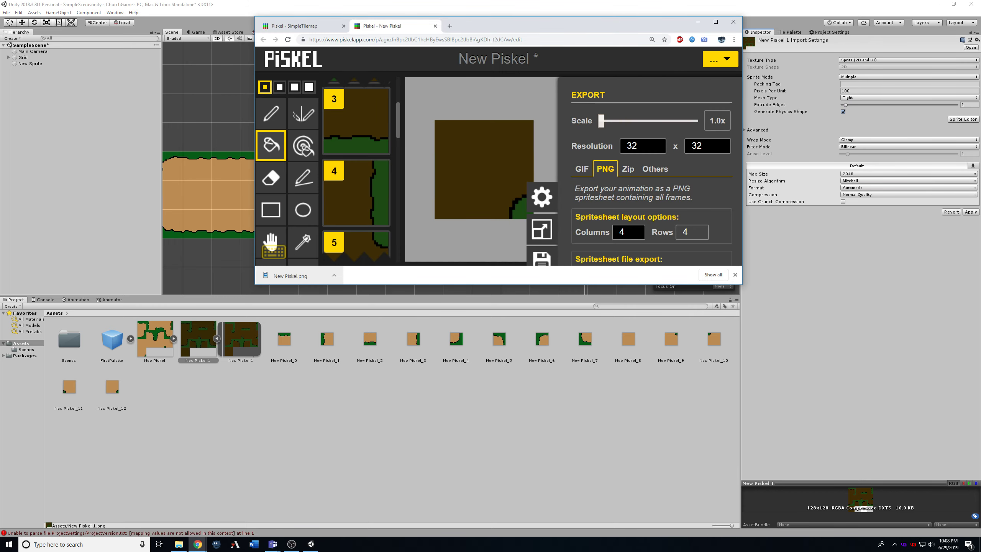
left_click(876, 154)
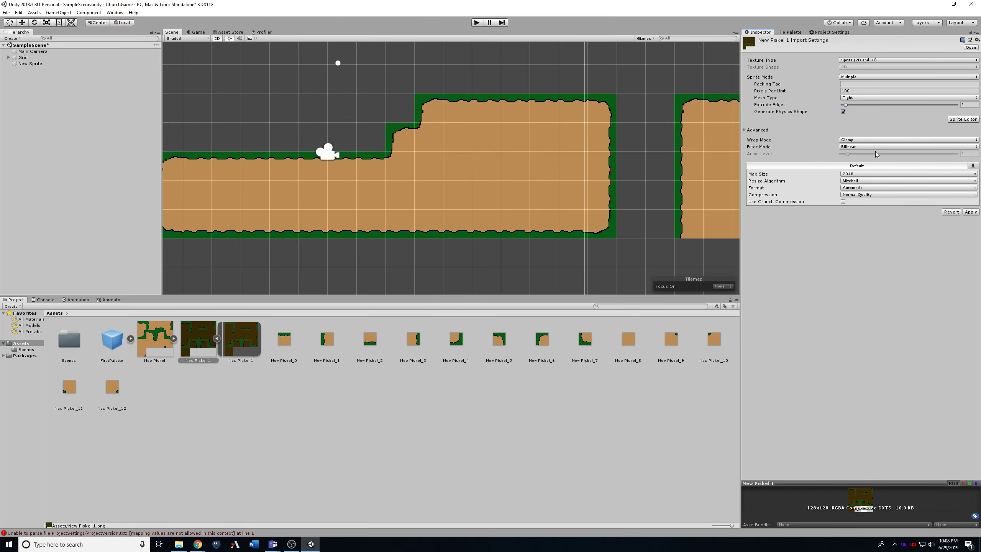
left_click(854, 90)
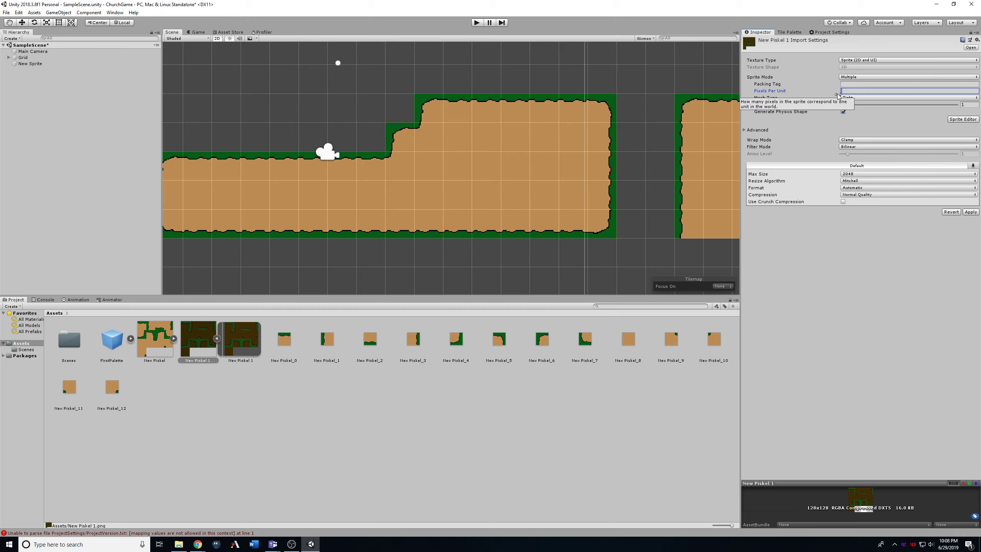
left_click(959, 290)
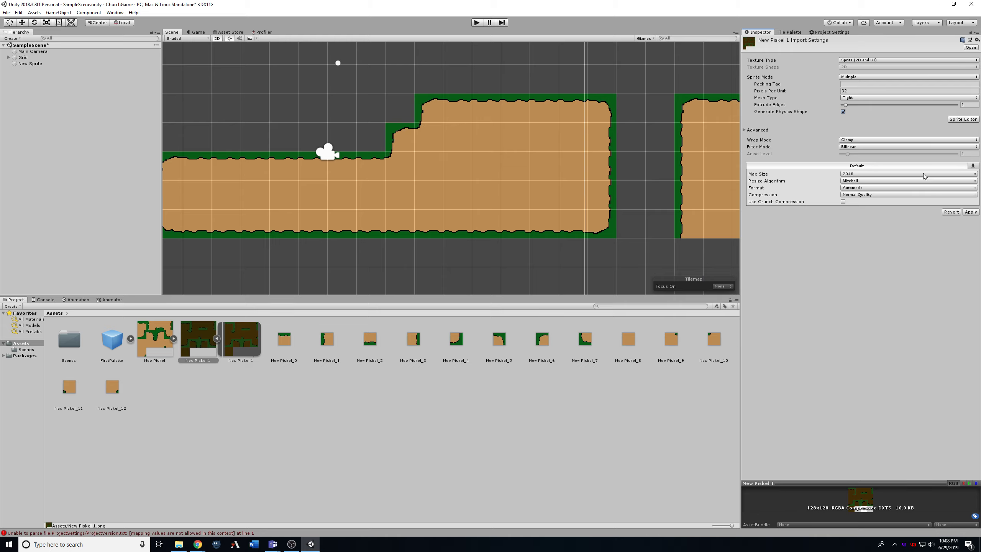
Set the spritesheet's Filter Mode to Point (no filter) and Compression to None, and apply the import settings
left_click(860, 147)
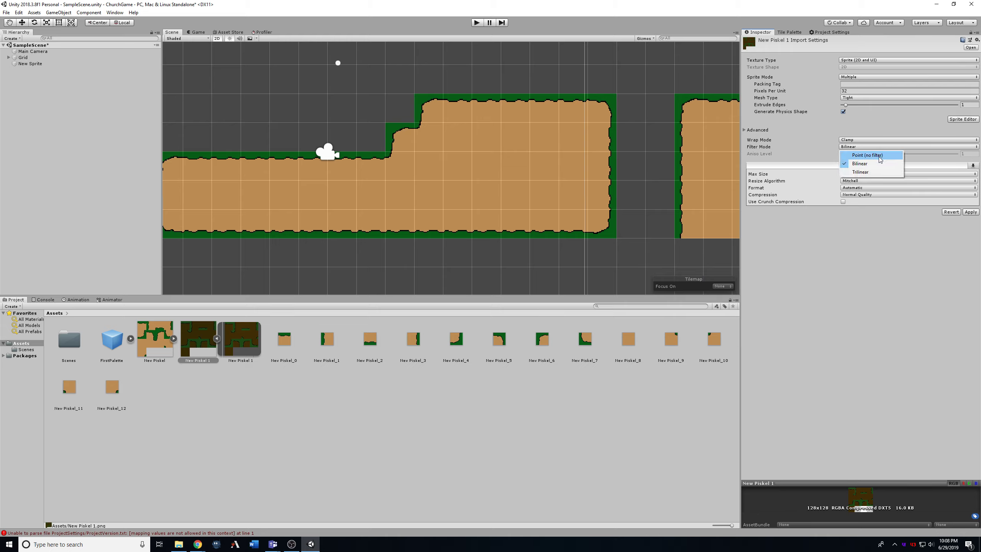
left_click(881, 153)
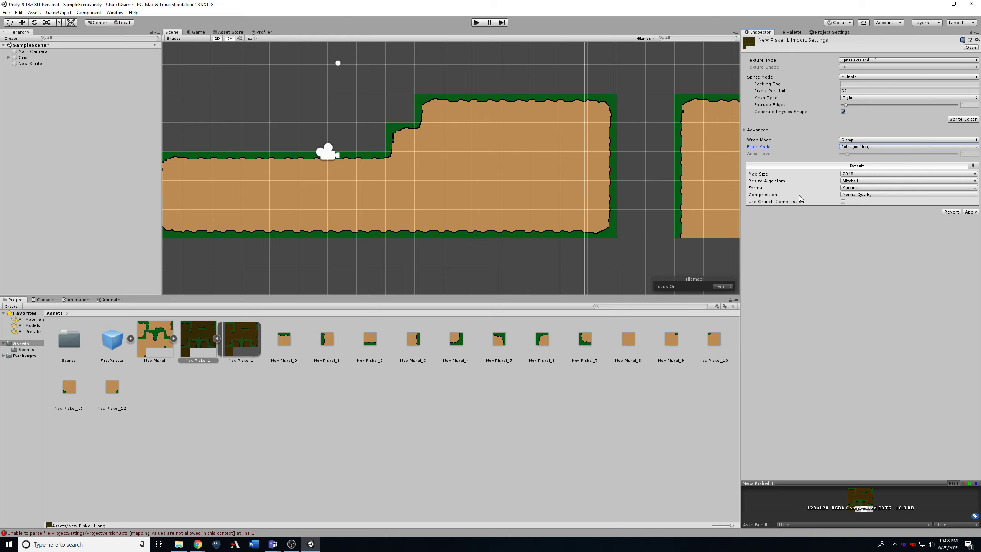
left_click(845, 195)
left_click(879, 202)
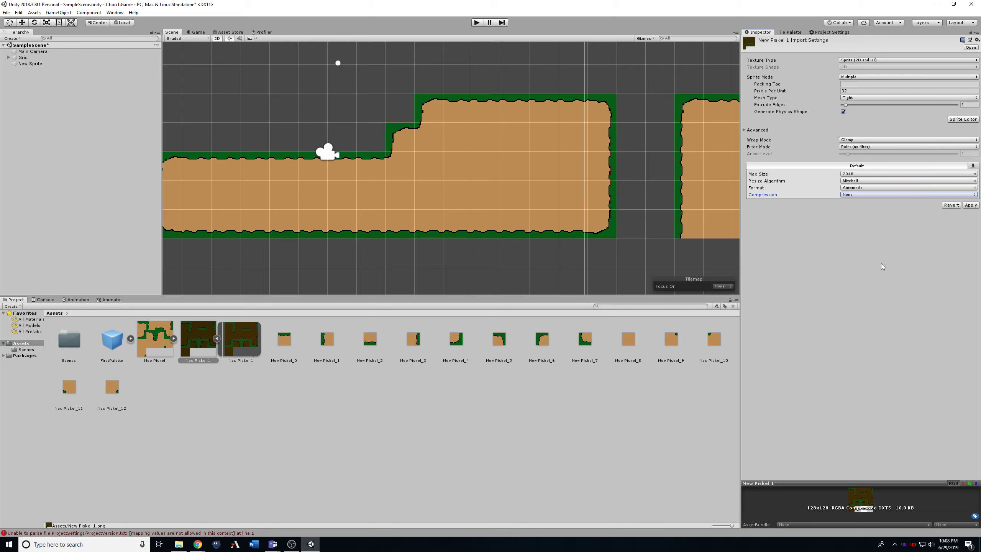
left_click(971, 205)
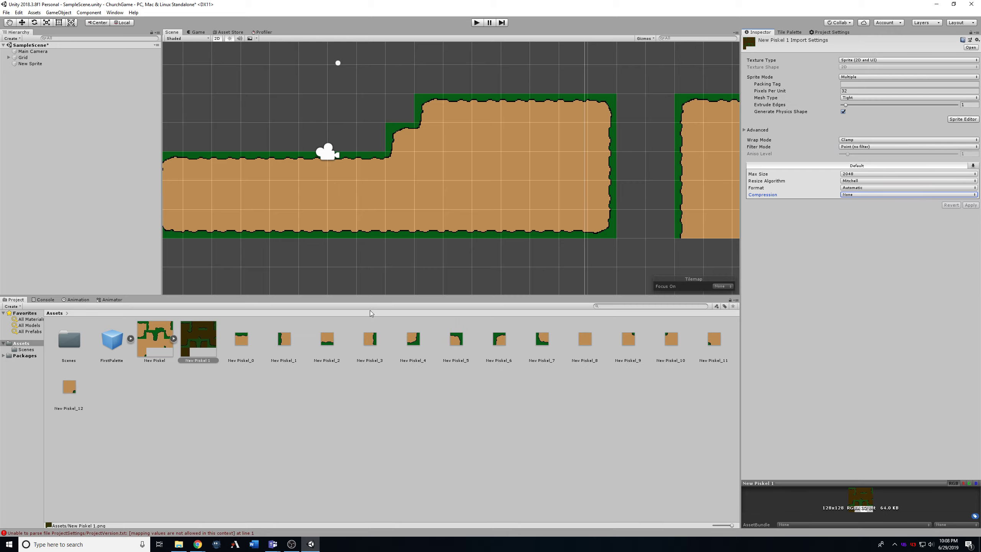
Open the dark-brown spritesheet in the Sprite Editor and resize the editor window to a narrow one beside the scene
left_click(174, 338)
left_click(174, 339)
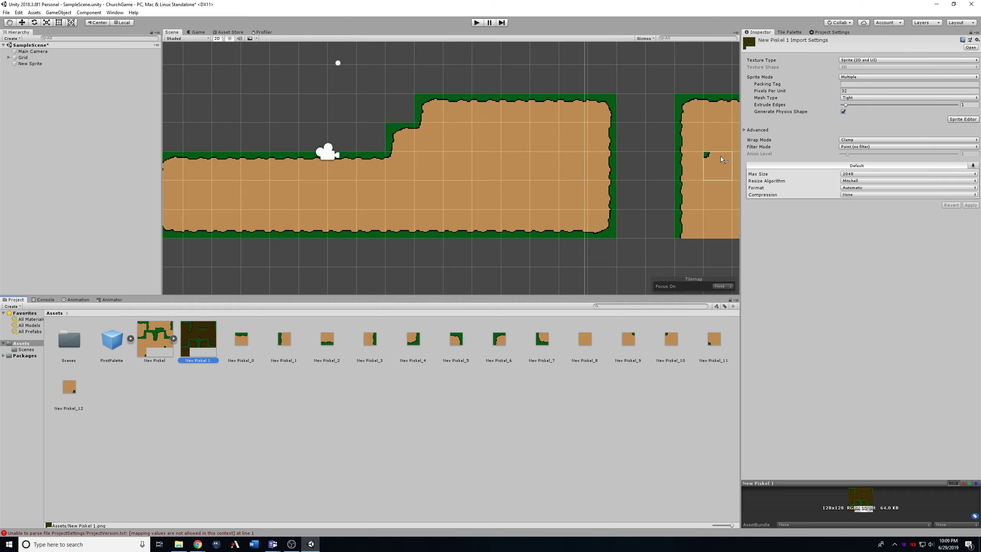
left_click(963, 119)
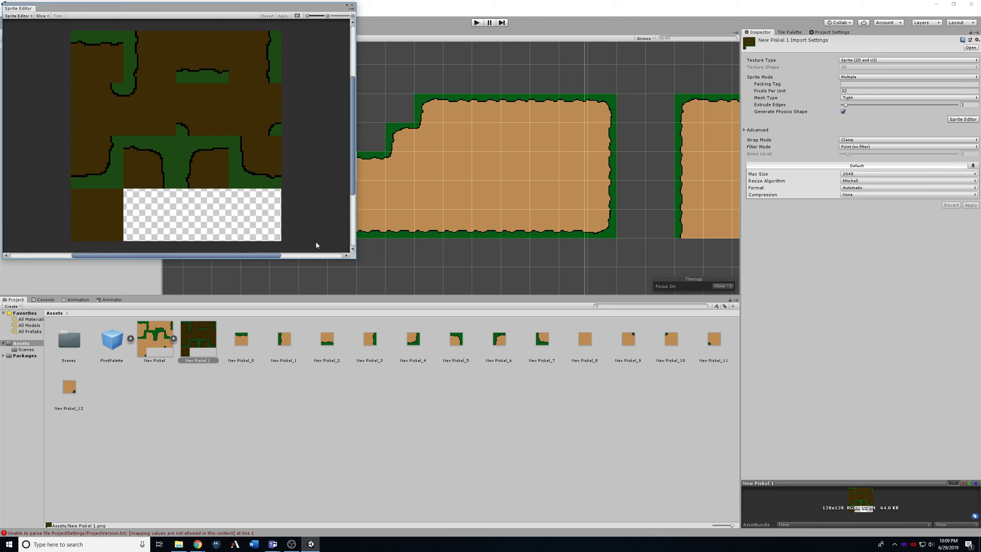
left_click_drag(356, 260, 516, 386)
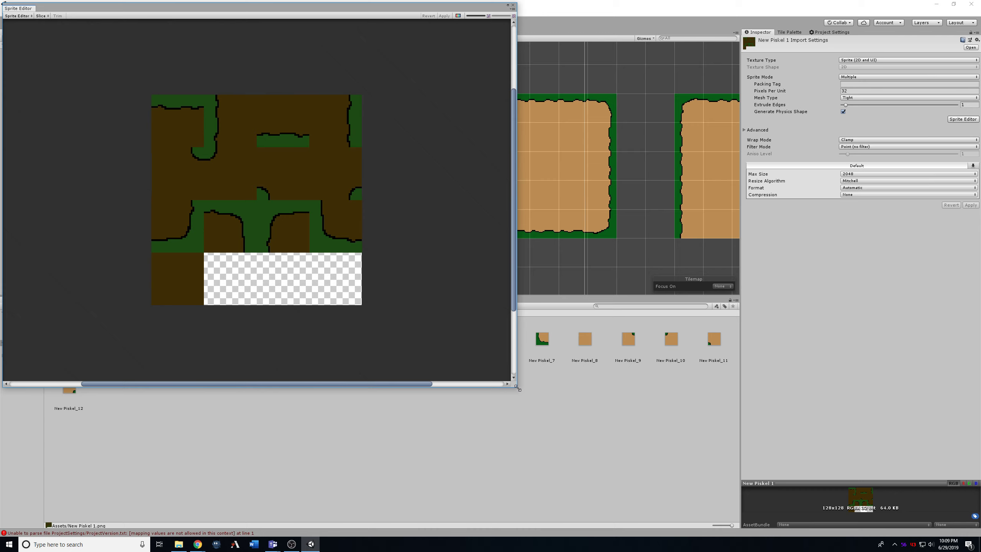
left_click_drag(518, 388, 140, 315)
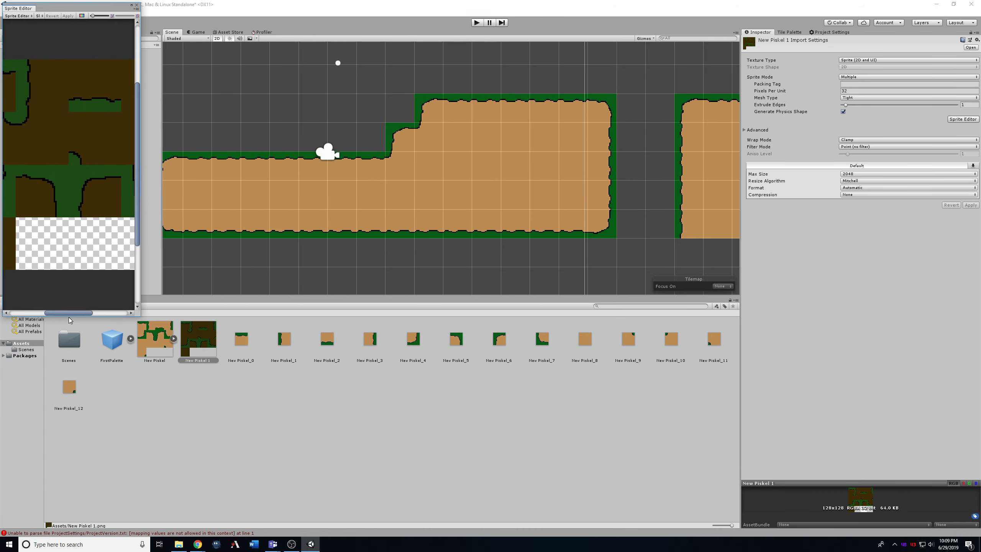
left_click_drag(69, 319, 70, 315)
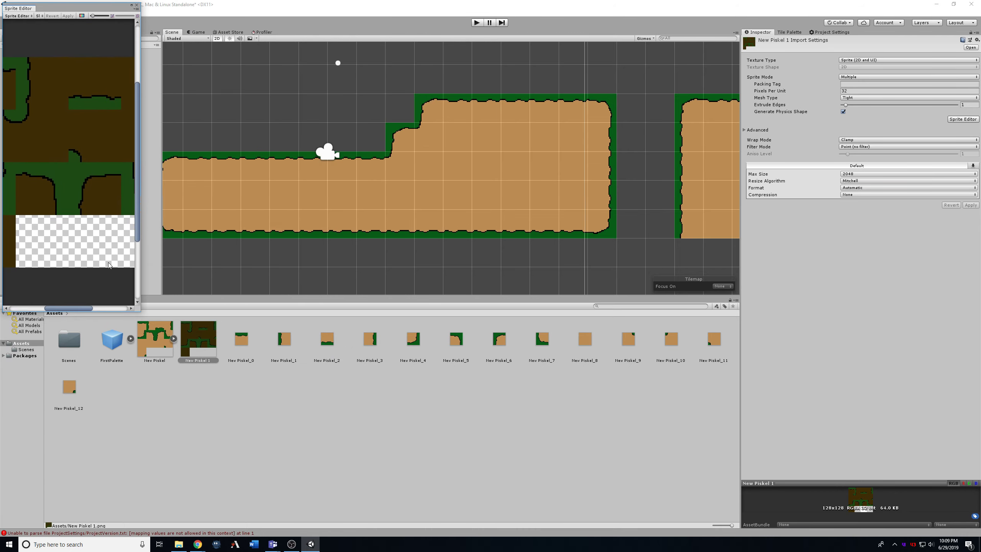
Slice the dark-brown spritesheet by grid cell size with a 32 by 32 pixel size, apply the slices and close the Sprite Editor
left_click_drag(141, 313, 396, 371)
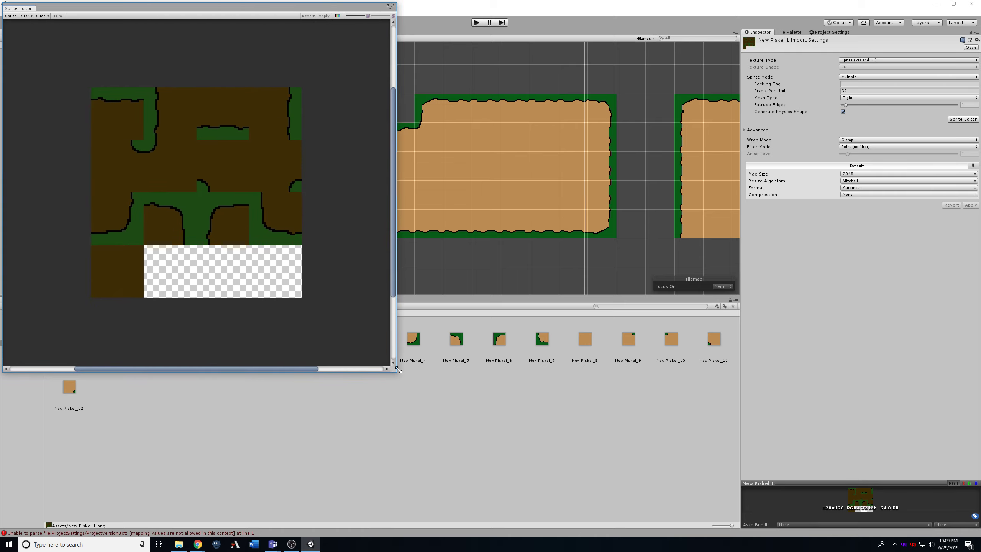
left_click(41, 15)
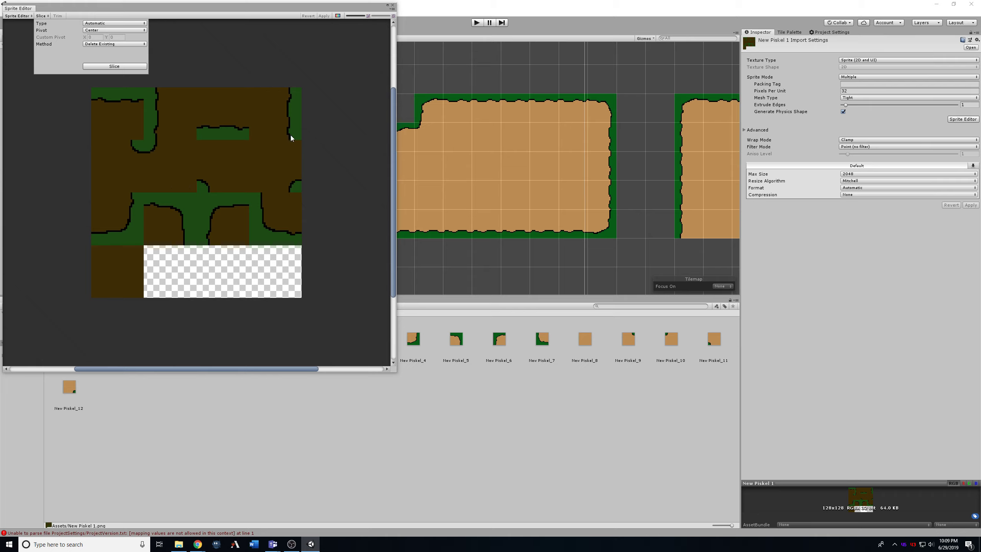
left_click(112, 24)
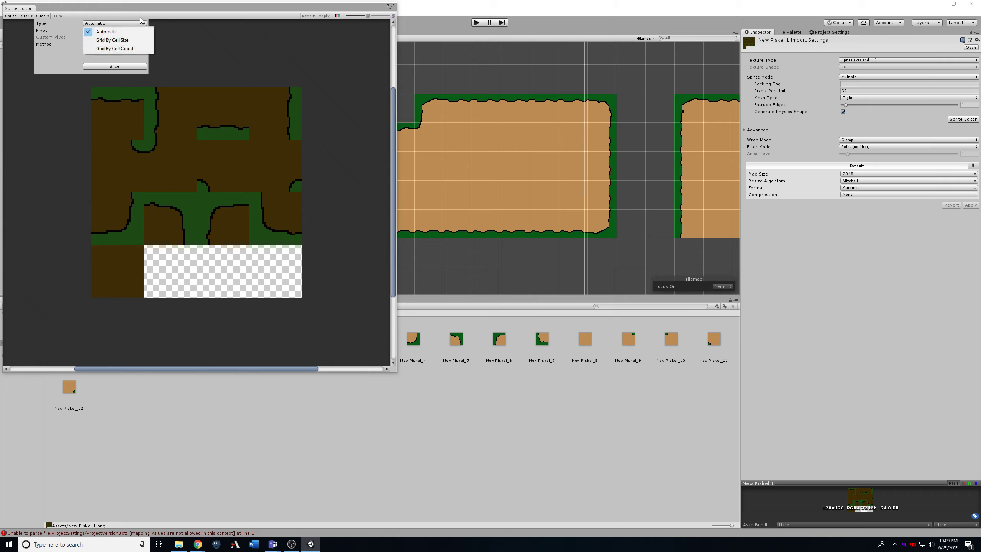
left_click(127, 40)
left_click(98, 31)
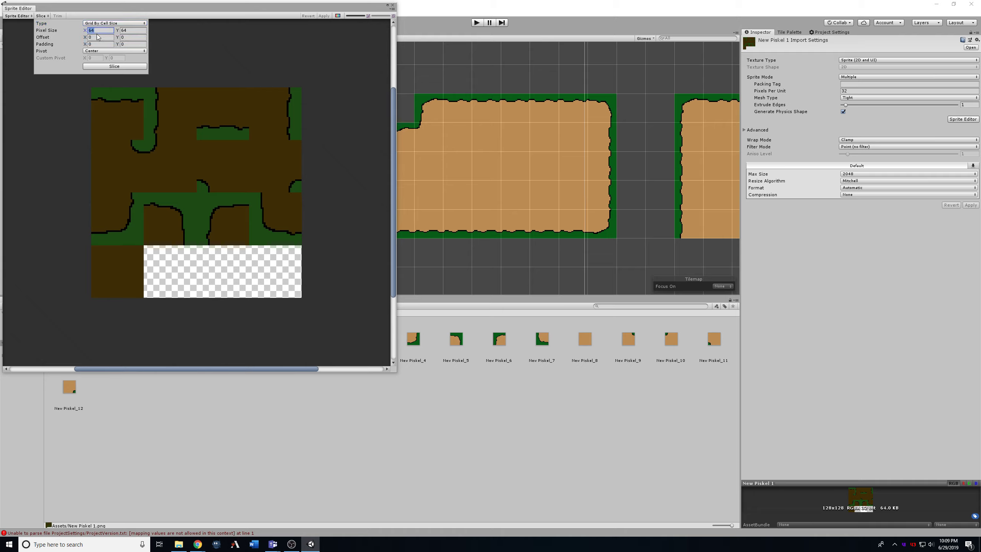
type("32")
key("Tab")
left_click(114, 66)
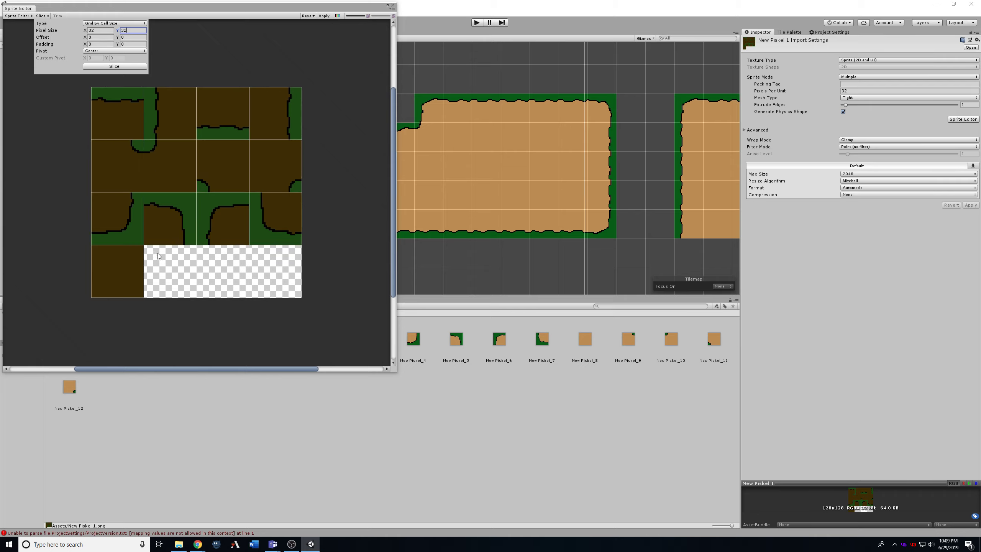
left_click(324, 16)
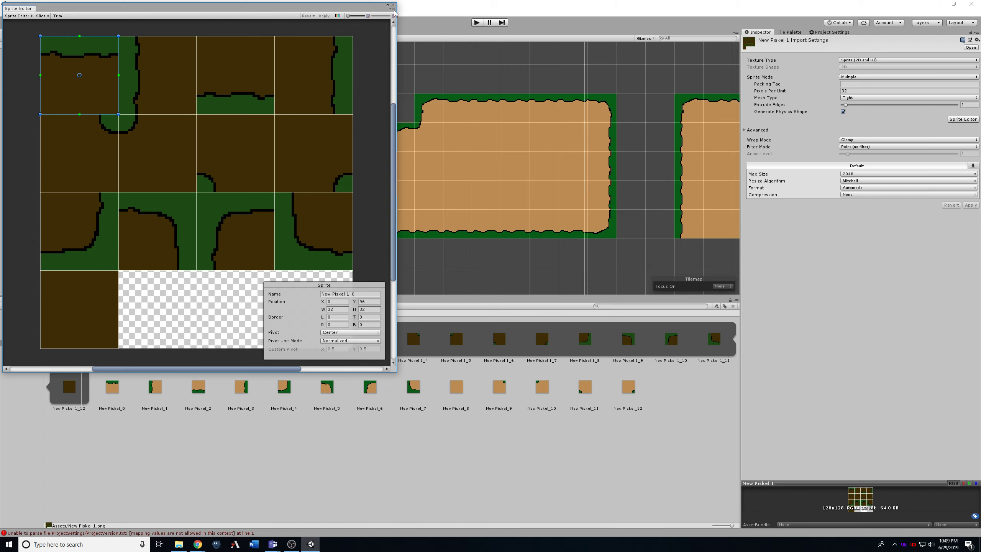
left_click(393, 5)
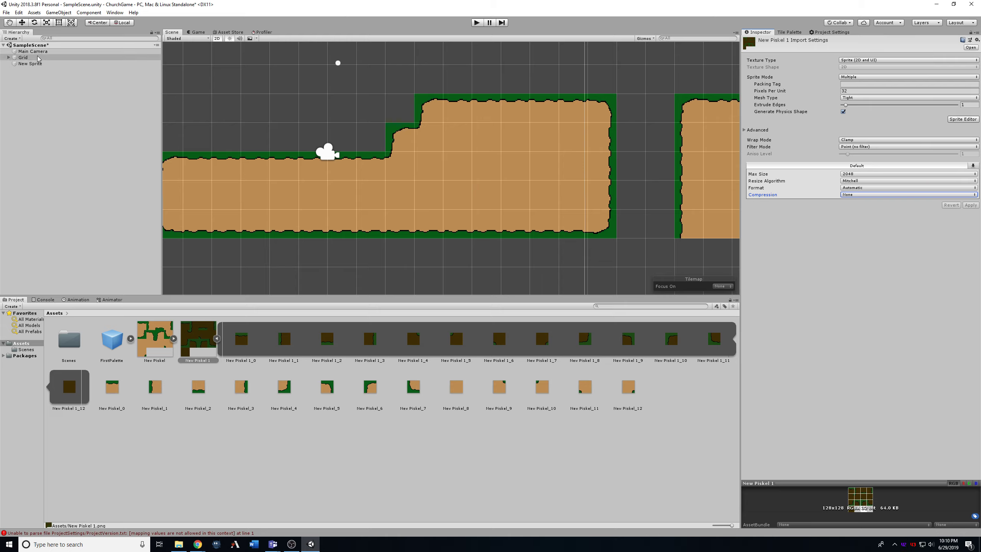
Add a new 2D Tilemap object to the scene
left_click(18, 39)
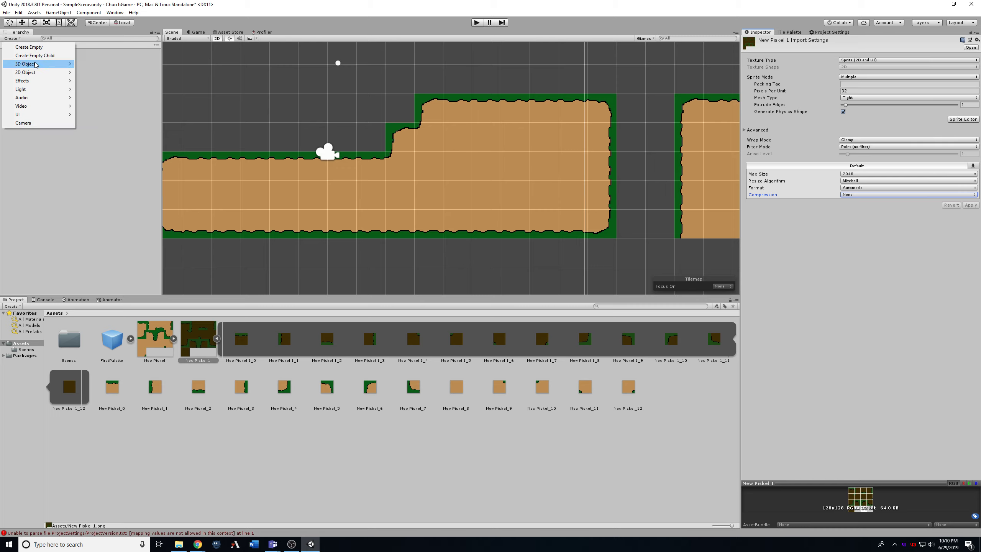
mouse_move(44, 73)
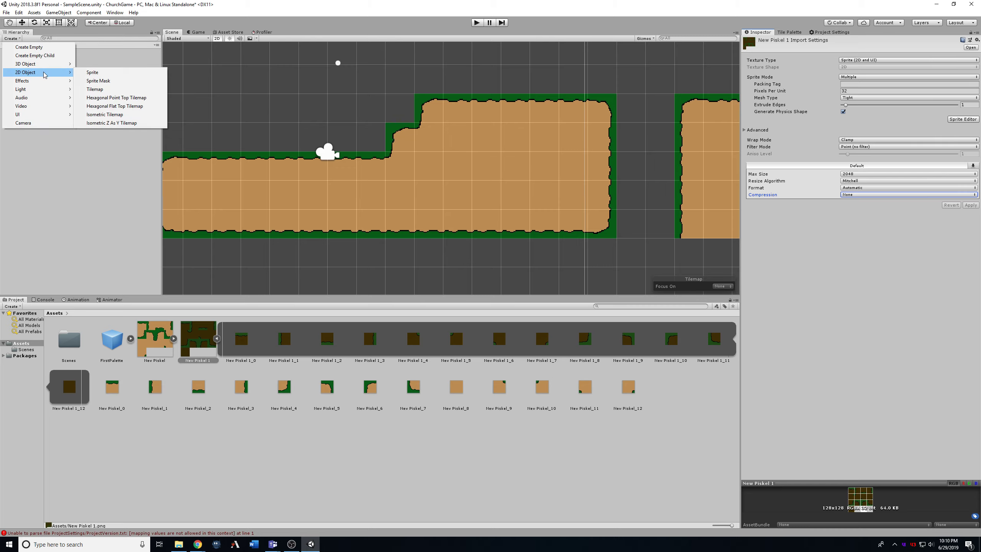
left_click(114, 90)
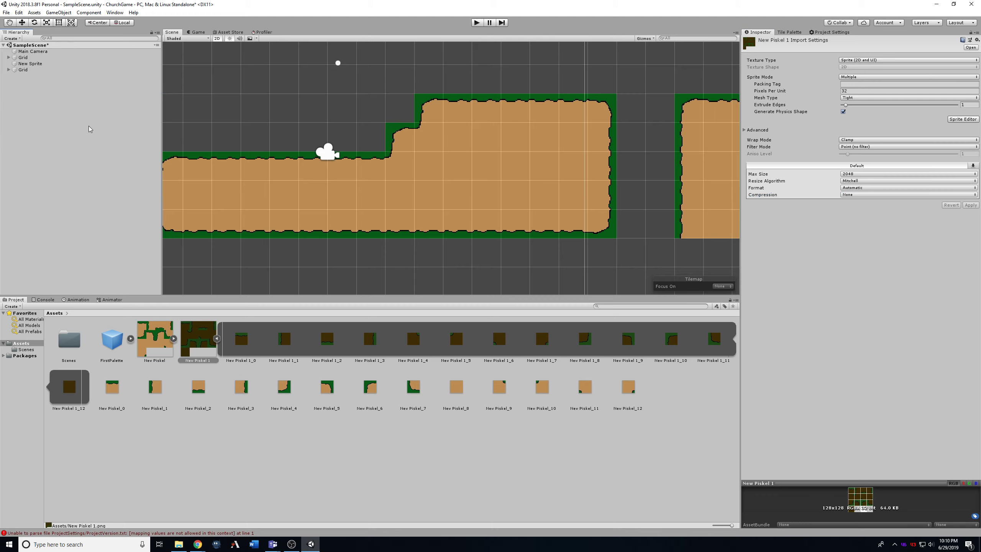
Rename the tilemap under the new Grid object to DarkTiles
left_click(27, 70)
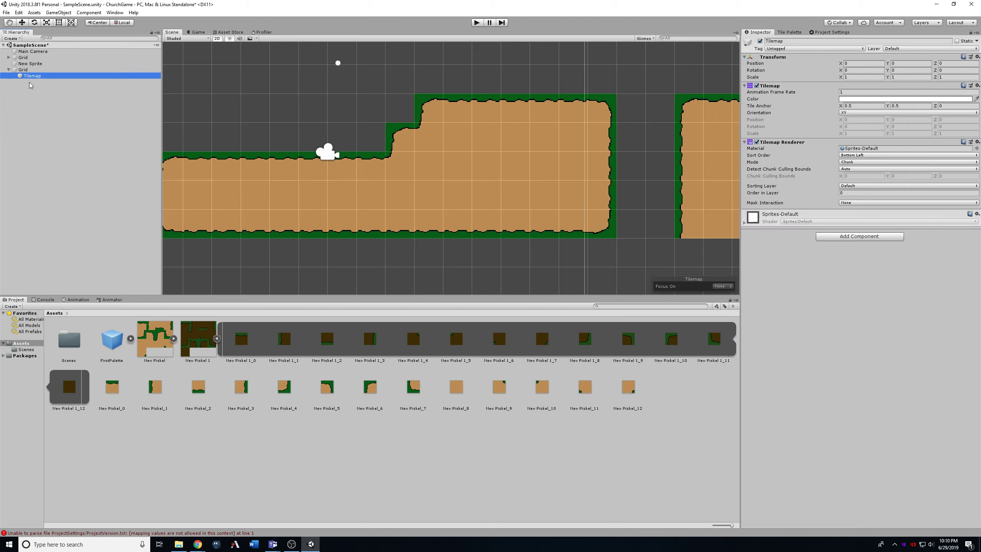
left_click(41, 76)
left_click(8, 70)
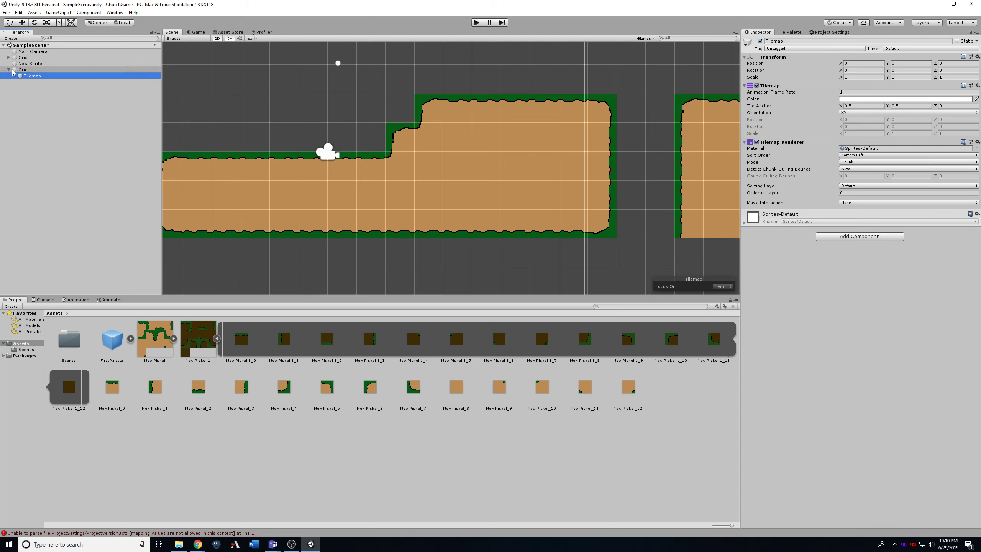
left_click(9, 70)
key("F2")
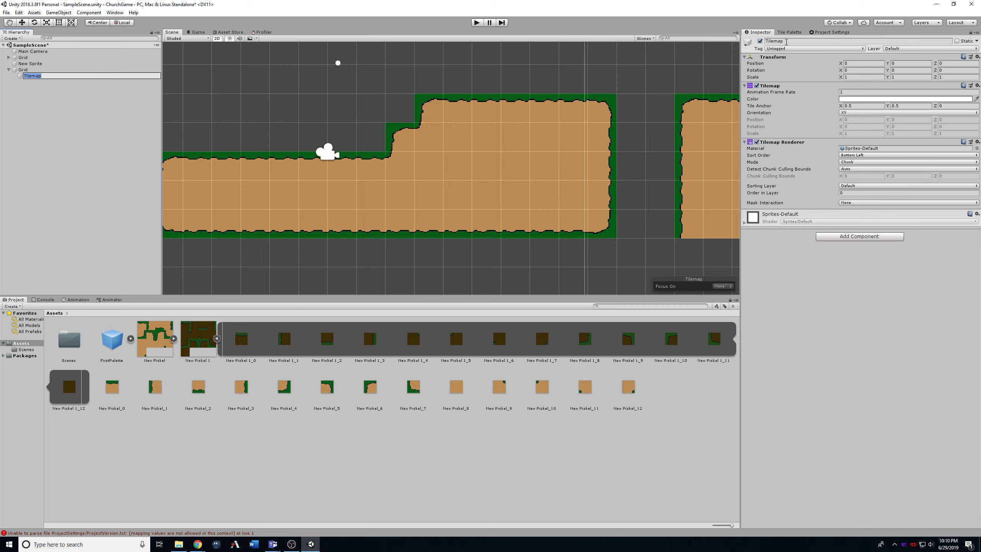
left_click(774, 40)
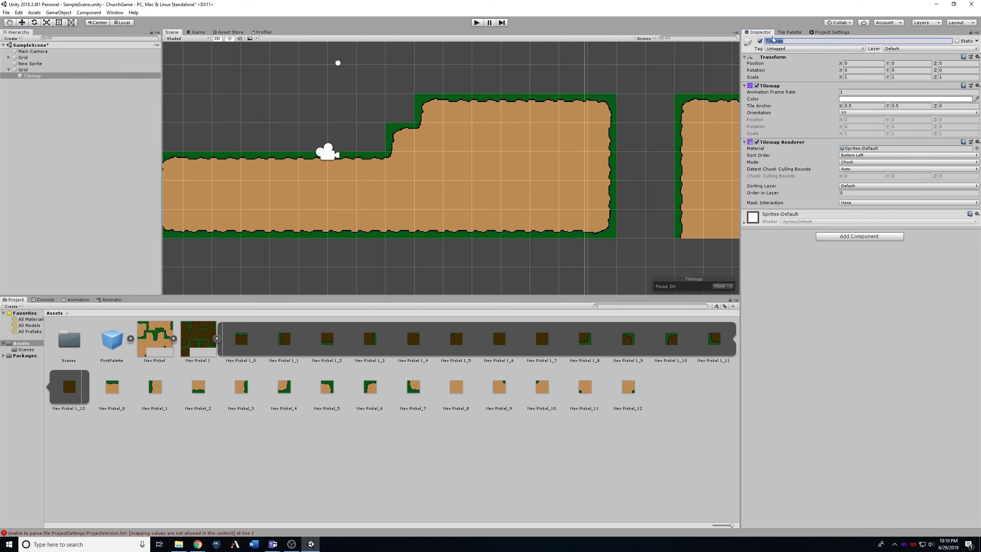
type("Dark")
key("Return")
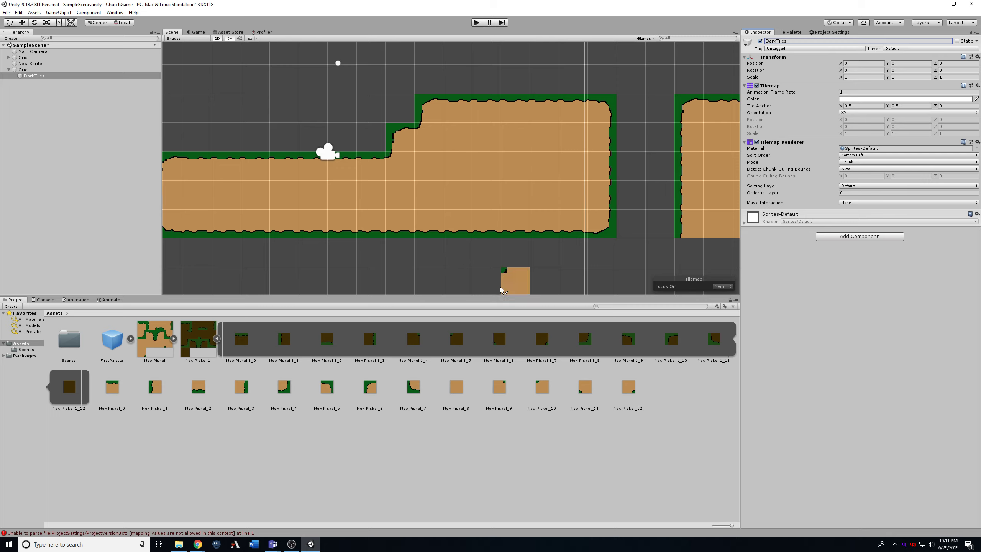
Open the Tile Palette window, float it over the scene and dock it back beside the Inspector and Project Settings
left_click(119, 15)
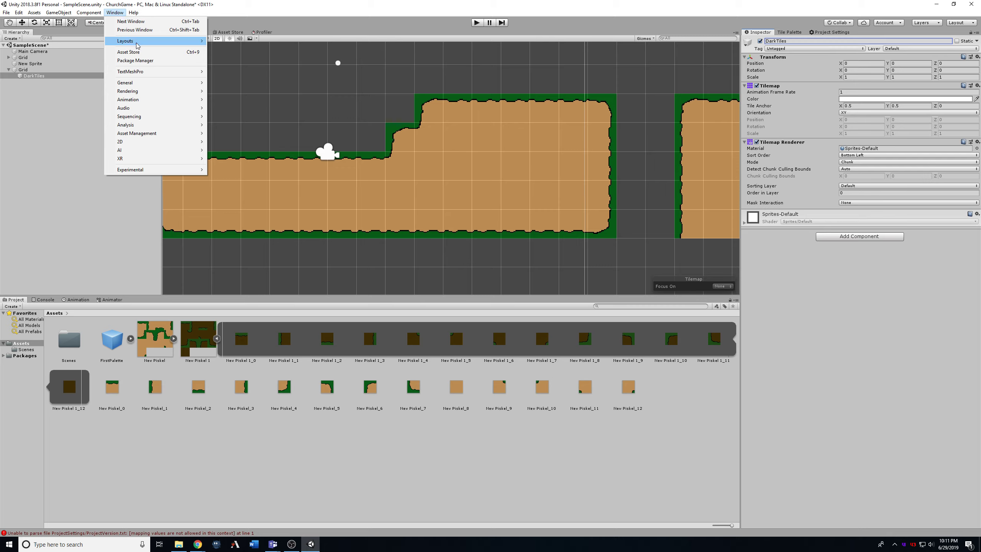
mouse_move(148, 144)
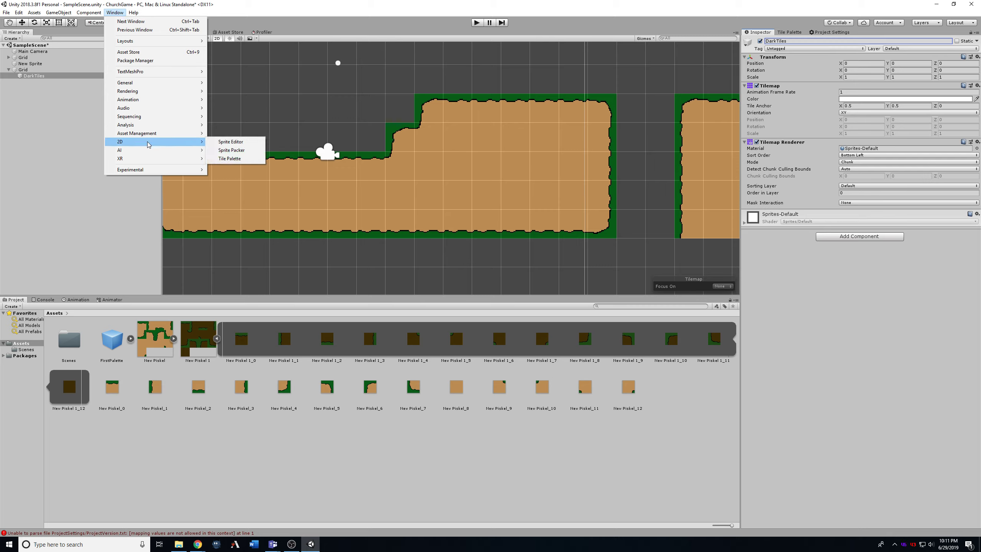
left_click(247, 161)
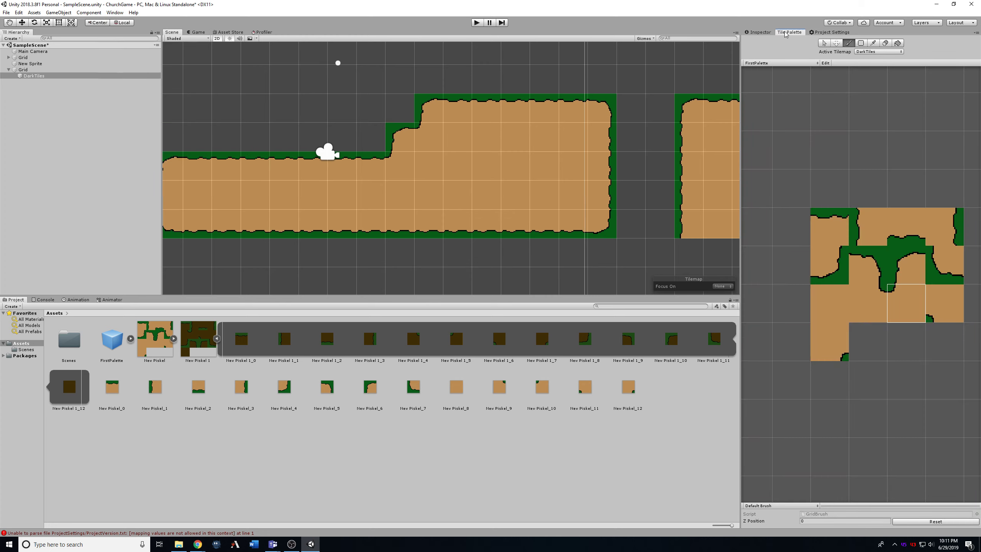
left_click_drag(790, 32, 619, 166)
left_click_drag(632, 6, 385, 54)
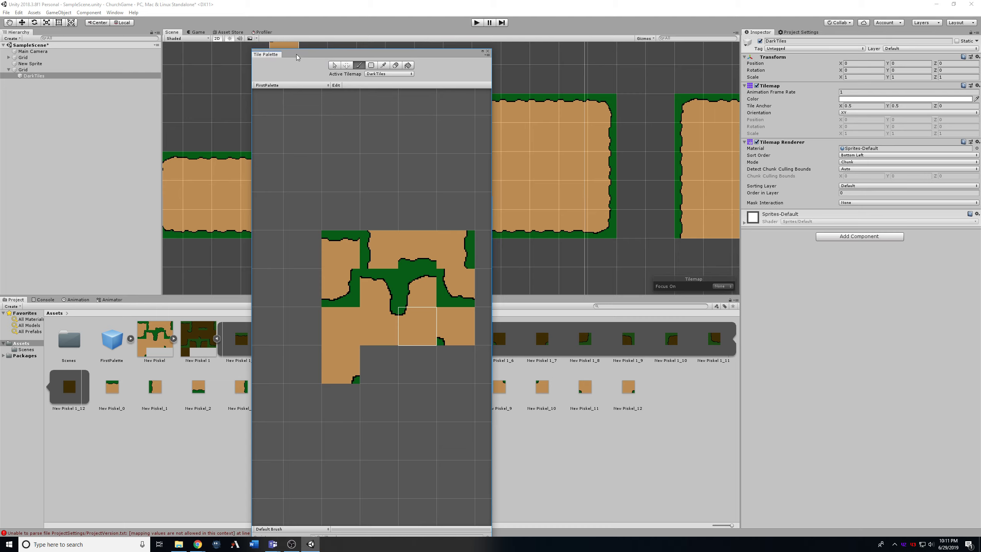
mouse_move(297, 58)
left_mouse_down()
mouse_move(345, 68)
mouse_move(315, 50)
mouse_move(265, 59)
left_mouse_up()
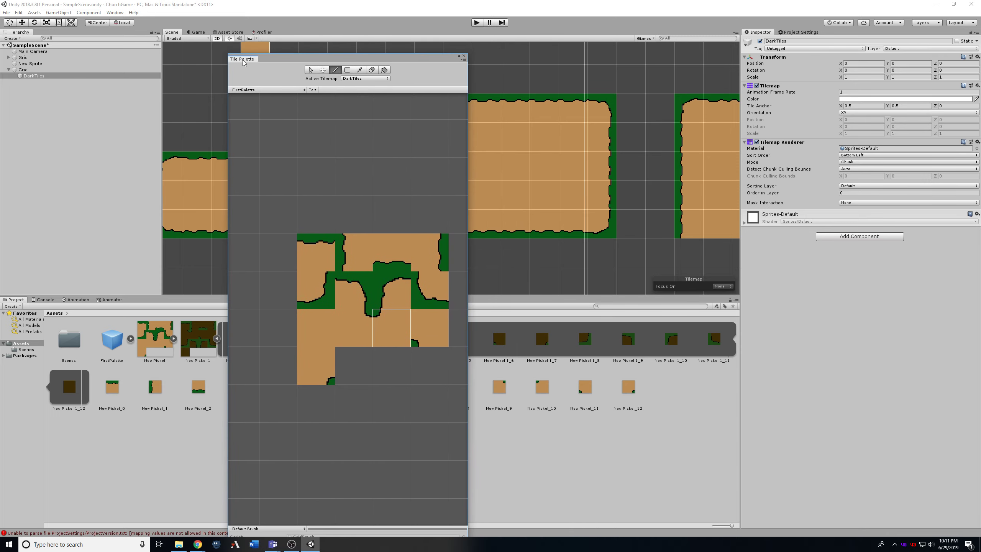
left_click_drag(244, 62, 828, 38)
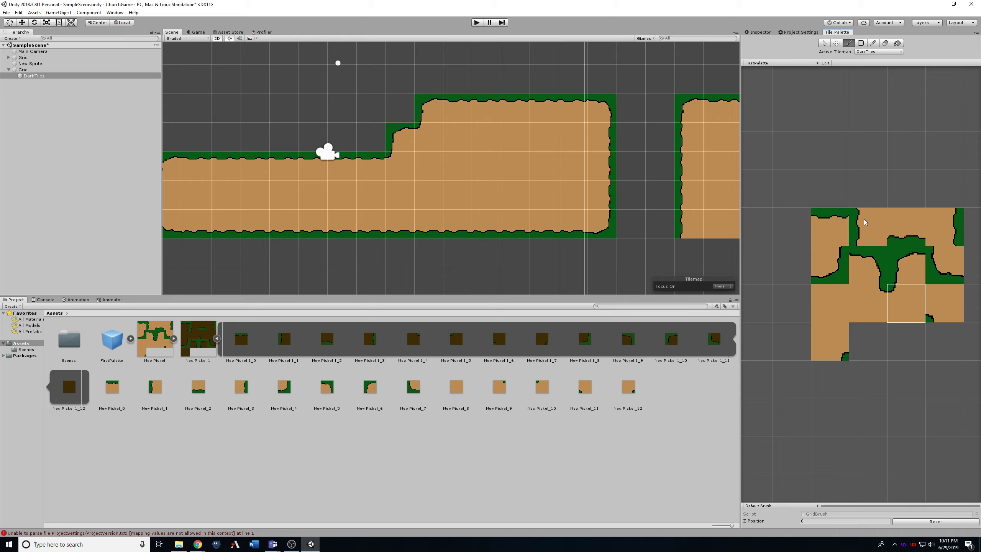
Create a new rectangular tile palette named DarkTiles with automatic cell size and save it in the Assets folder
left_click(810, 63)
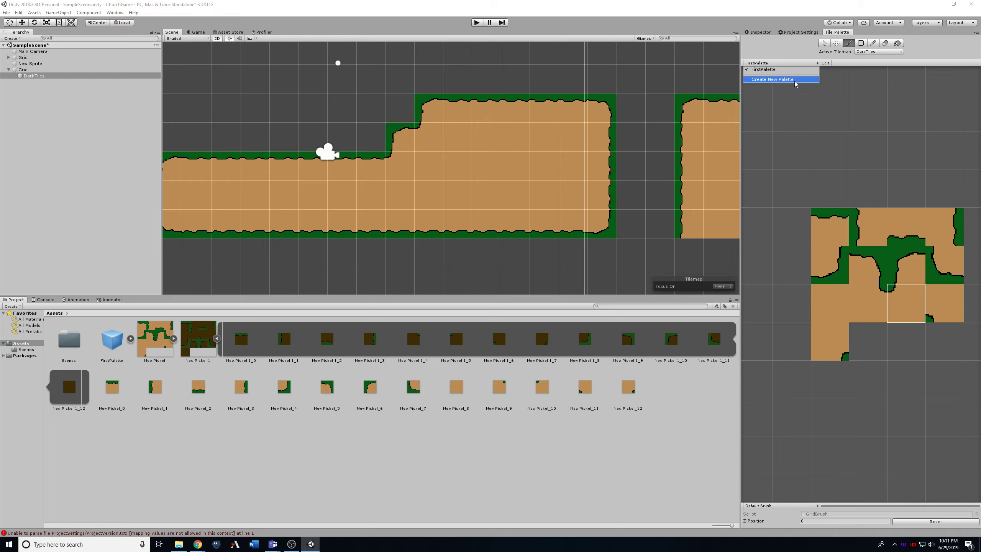
scroll(595, 135, "down", 1)
scroll(594, 135, "down", 1)
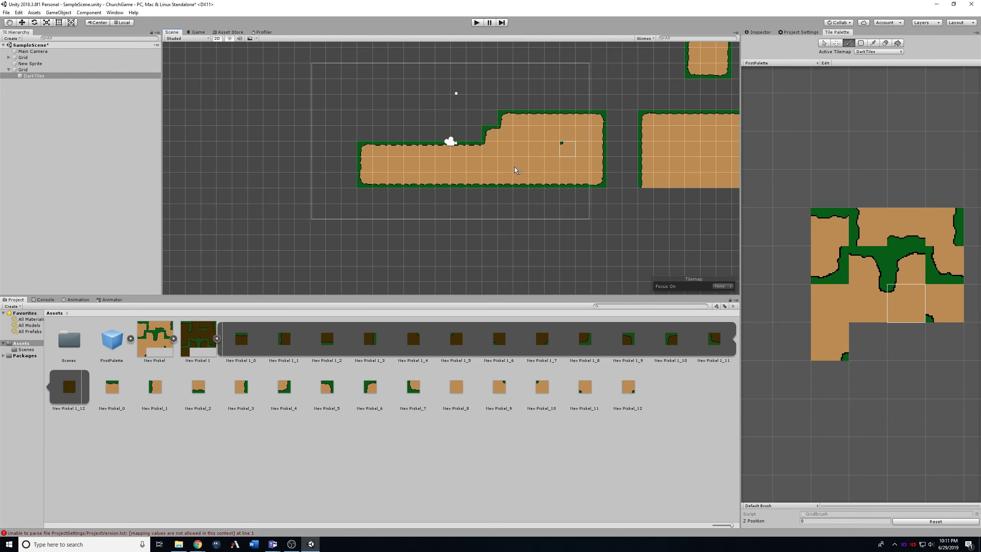
middle_click_drag(502, 163, 369, 193)
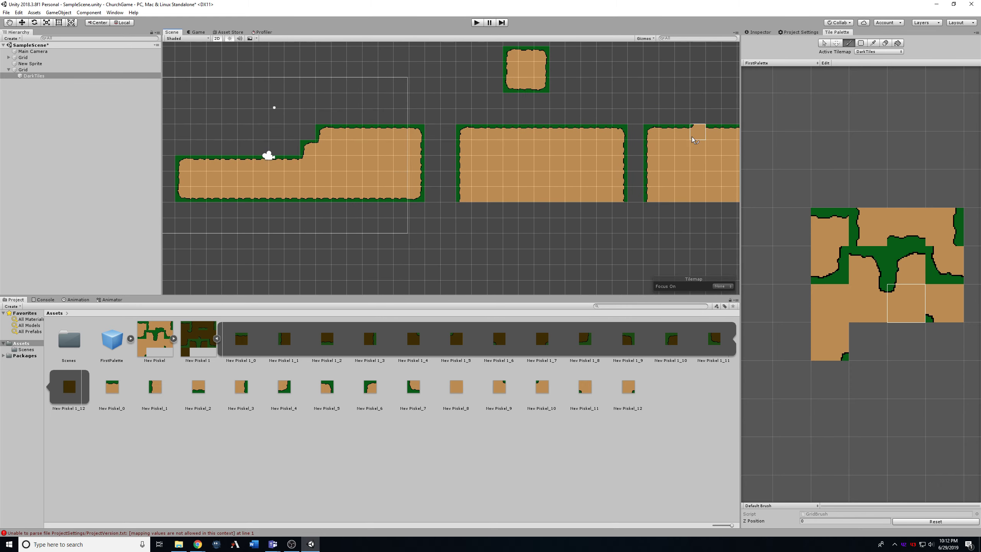
left_click(767, 63)
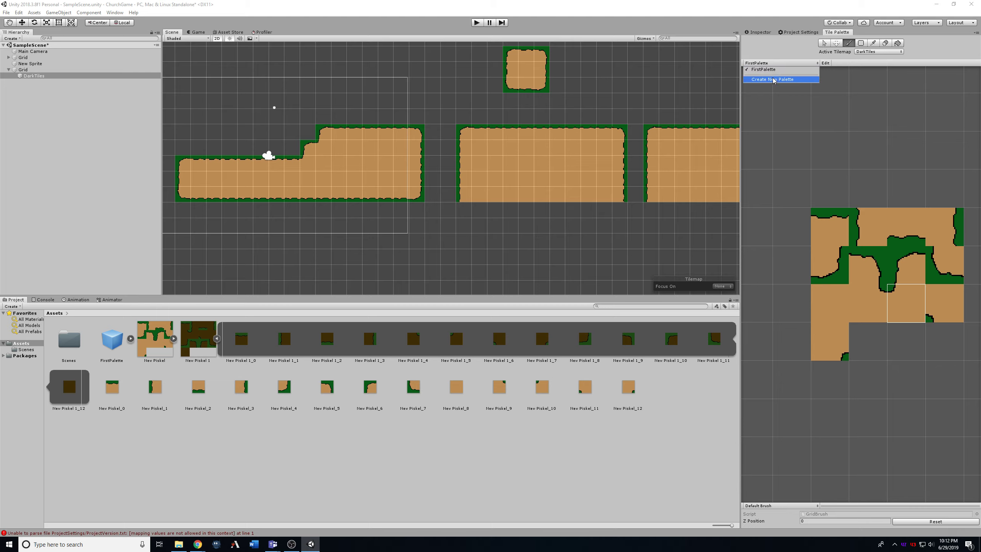
left_click(774, 79)
left_click(826, 80)
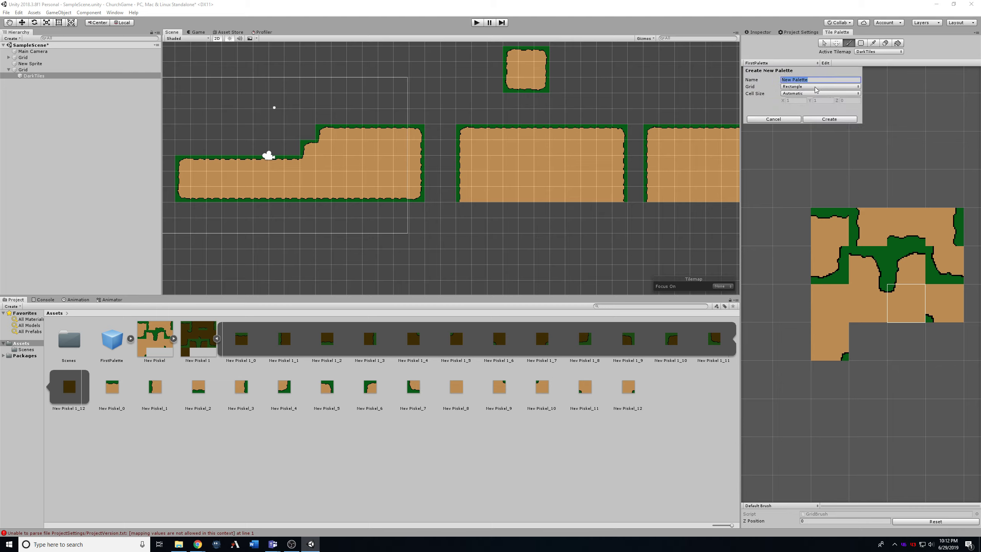
type("DarkTiles")
left_click(822, 120)
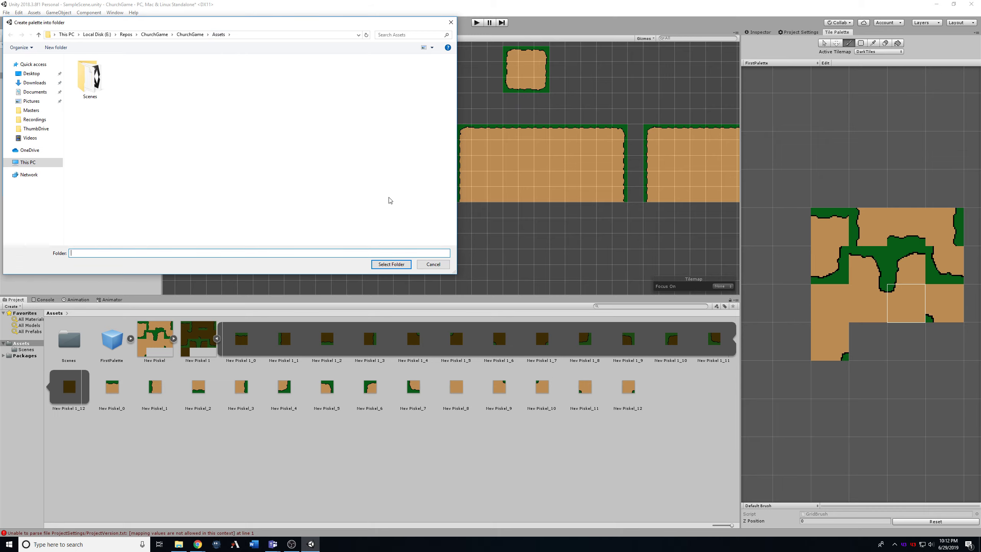
left_click(391, 264)
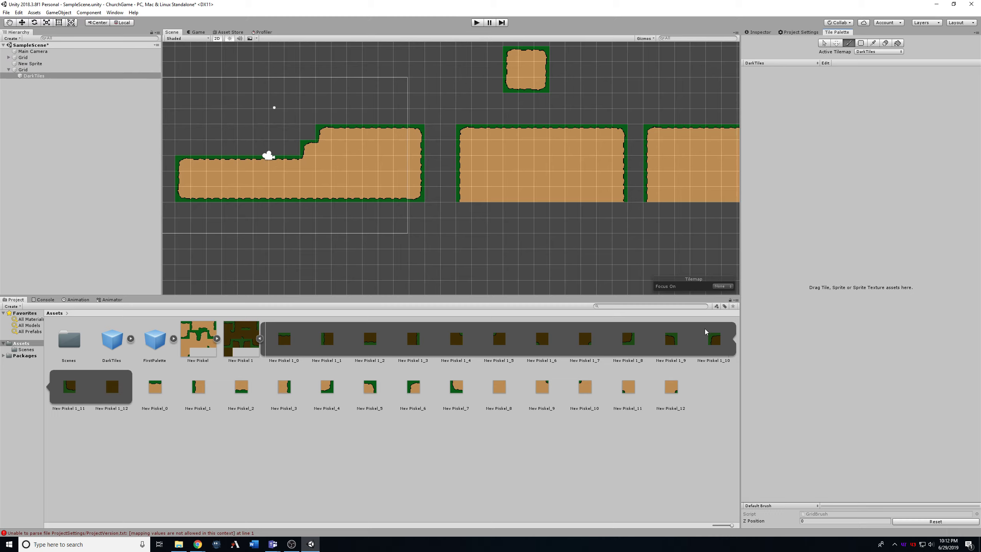
Widen the Tile Palette and add the New Piskel 1 spritesheet to the DarkTiles palette, generating its tiles in the Assets folder
left_click_drag(741, 261, 640, 271)
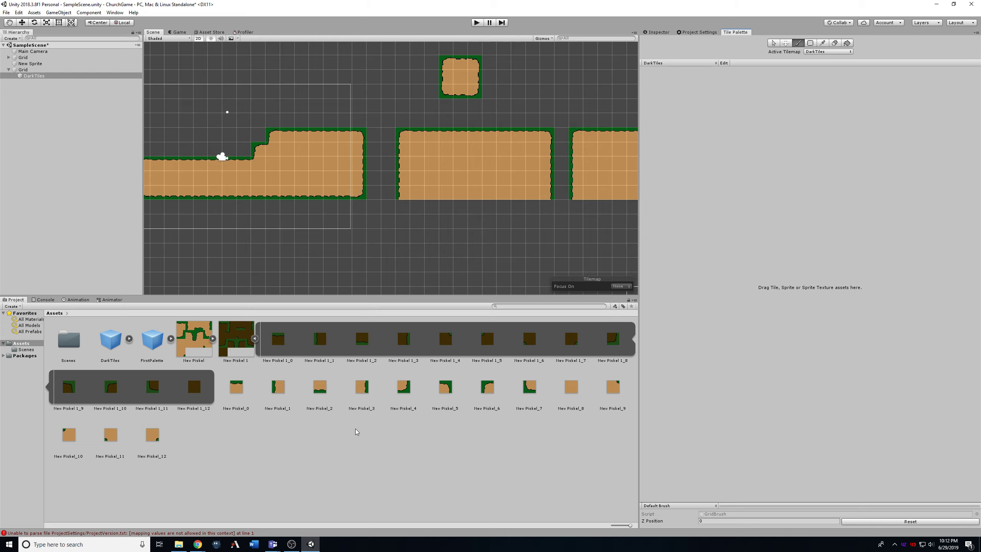
left_click_drag(235, 339, 244, 340)
left_click_drag(237, 342, 732, 192)
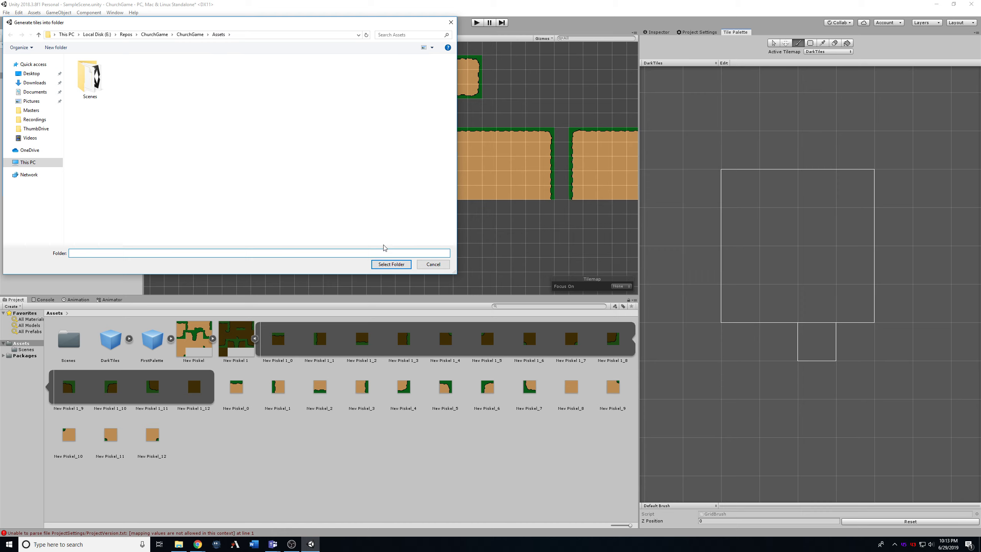
left_click(391, 264)
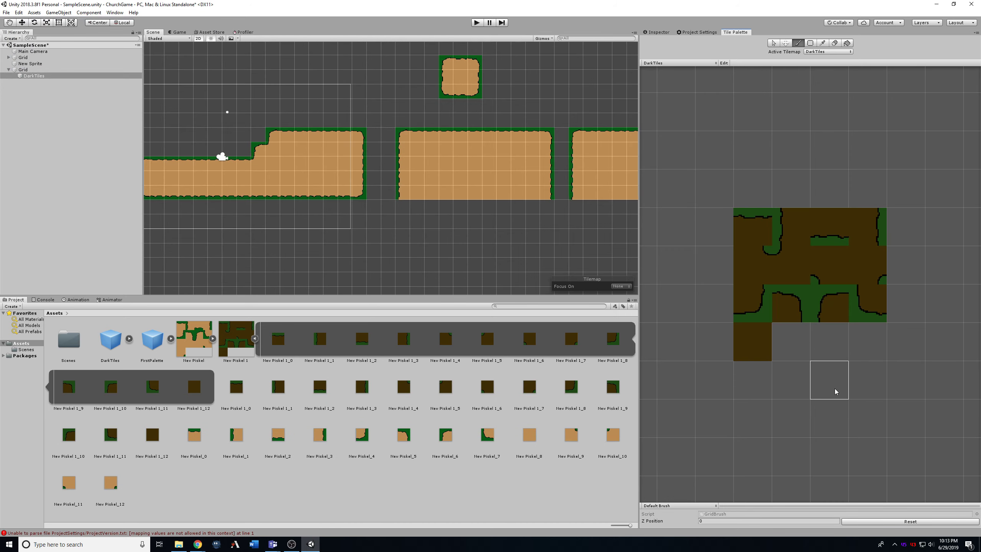
Go through the individual dark tiles in the DarkTiles palette, selecting them one after another, row by row
left_click(762, 219)
left_click(799, 229)
left_click(826, 229)
left_click(865, 228)
left_click(881, 258)
left_click(838, 269)
left_click(794, 274)
left_click(759, 275)
left_click(759, 313)
left_click(794, 312)
left_click(828, 313)
Choose DarkTiles as the Active Tilemap and pick the palette's block of four by three dark tiles as the brush
left_click(834, 53)
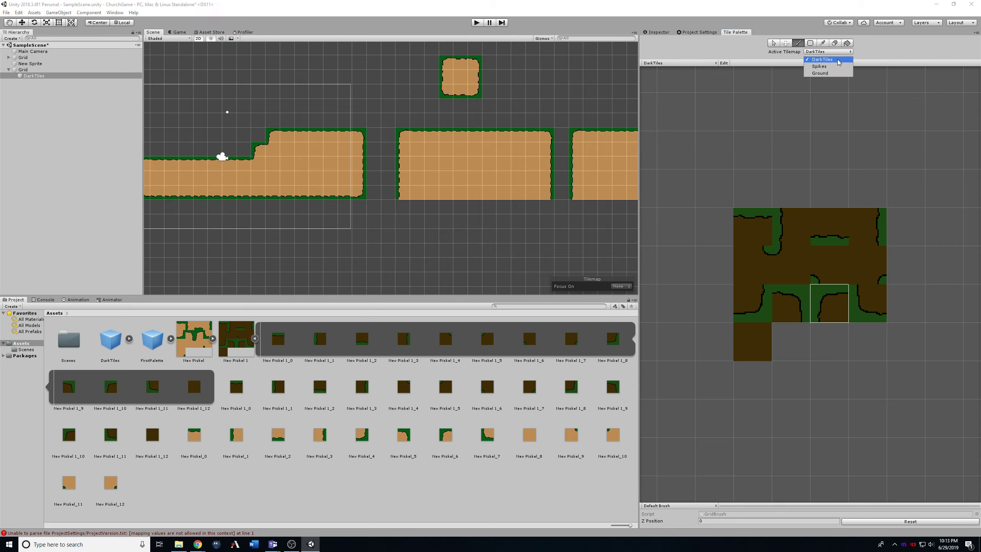
left_click(838, 60)
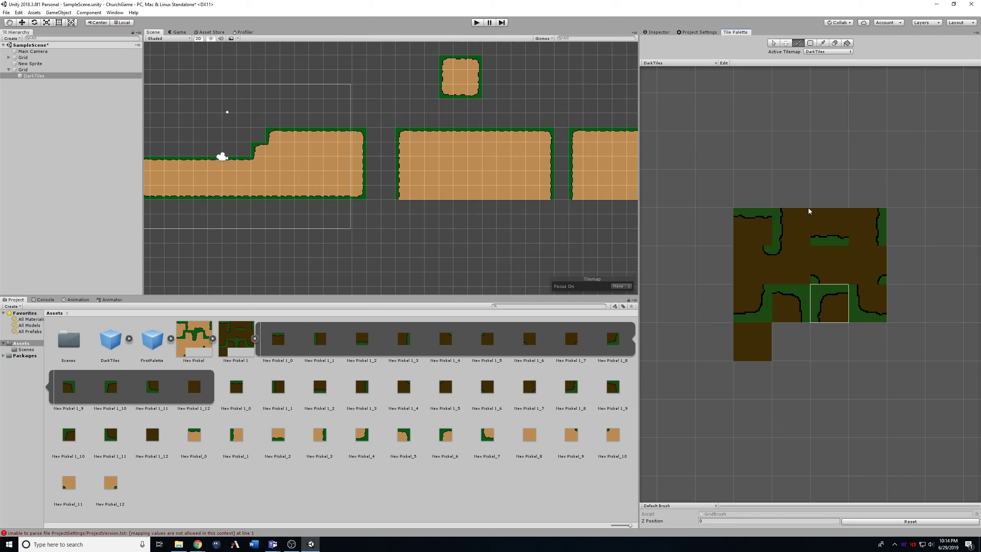
left_click(805, 232)
left_click(826, 228)
left_click(877, 227)
left_click(880, 265)
left_click(830, 267)
left_click_drag(820, 268, 790, 268)
left_click(787, 230)
left_click_drag(755, 222, 849, 301)
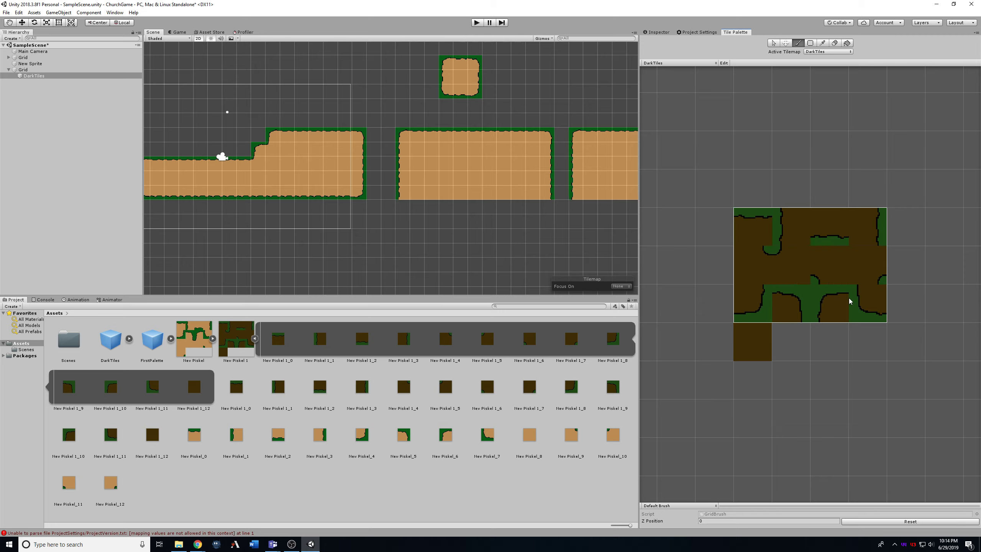
middle_click_drag(575, 96, 390, 139)
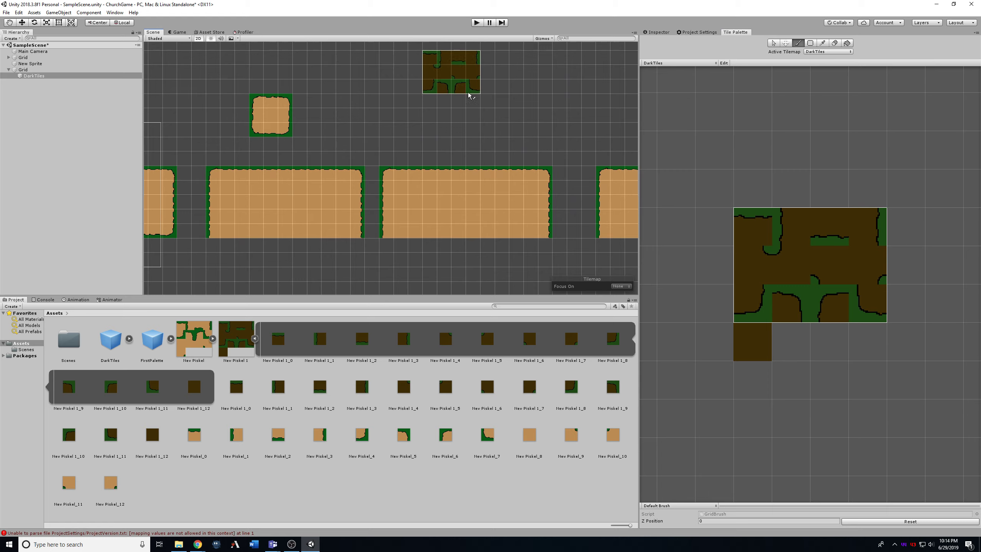
Paint a row of eleven grass-topped dark tiles in the empty space above the light platforms
scroll(462, 98, "up", 4)
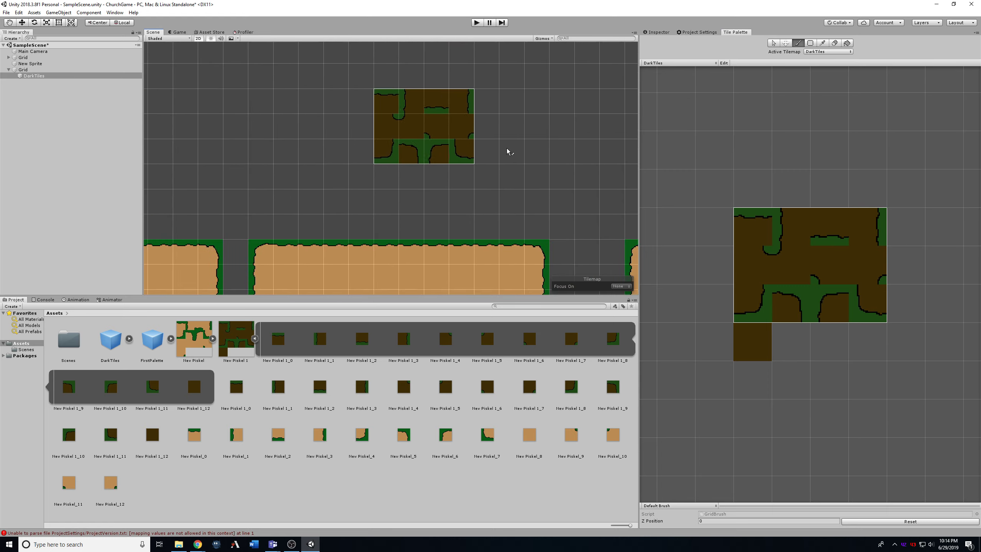
left_click(752, 227)
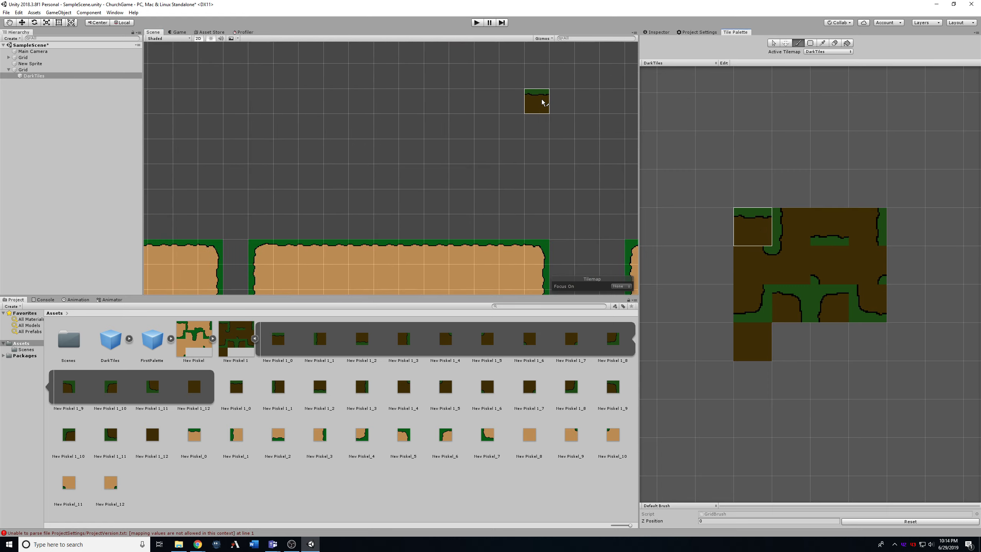
left_click_drag(361, 101, 606, 106)
middle_click_drag(586, 113, 461, 109)
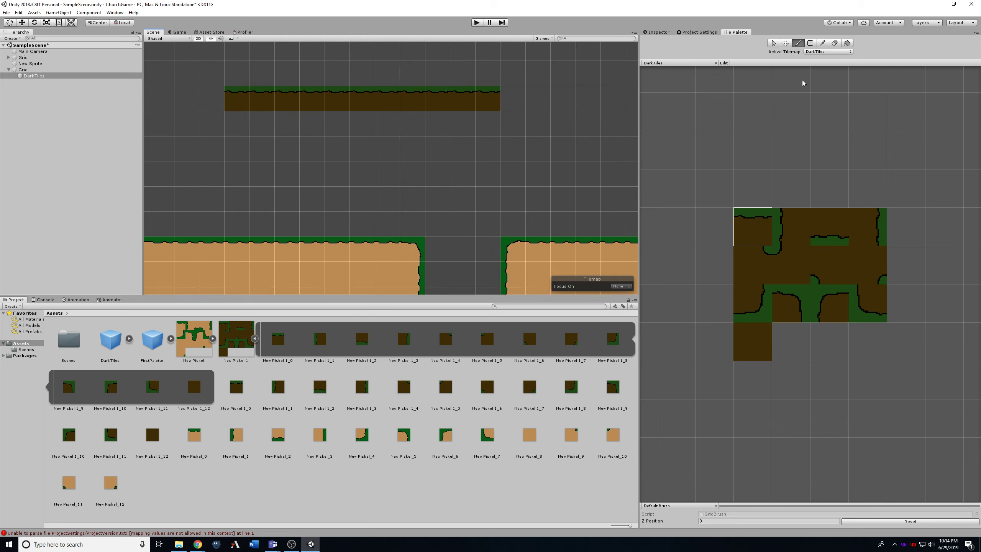
Box-fill an area eleven tiles wide and four tiles high with the plain dark tile directly below the grass-topped row
left_click(758, 344)
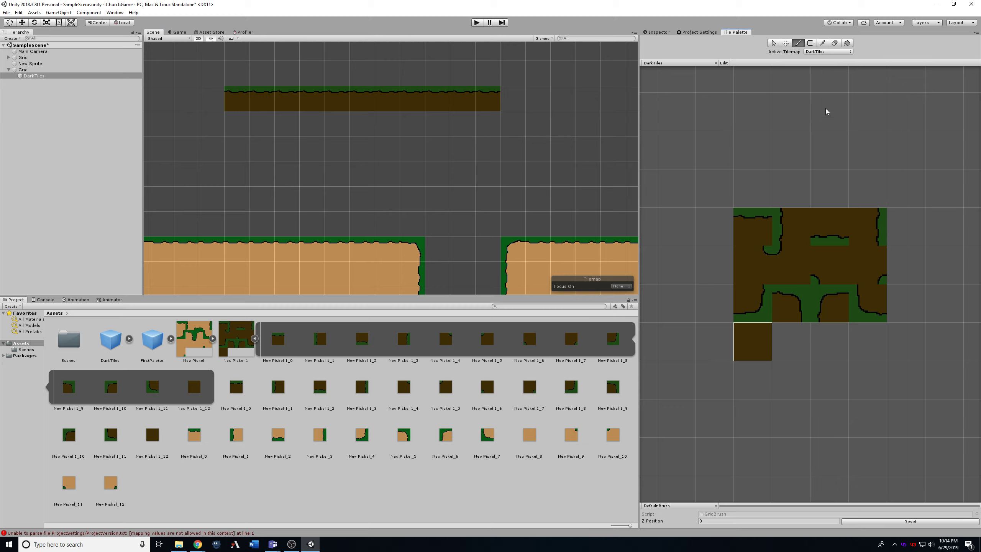
left_click(810, 43)
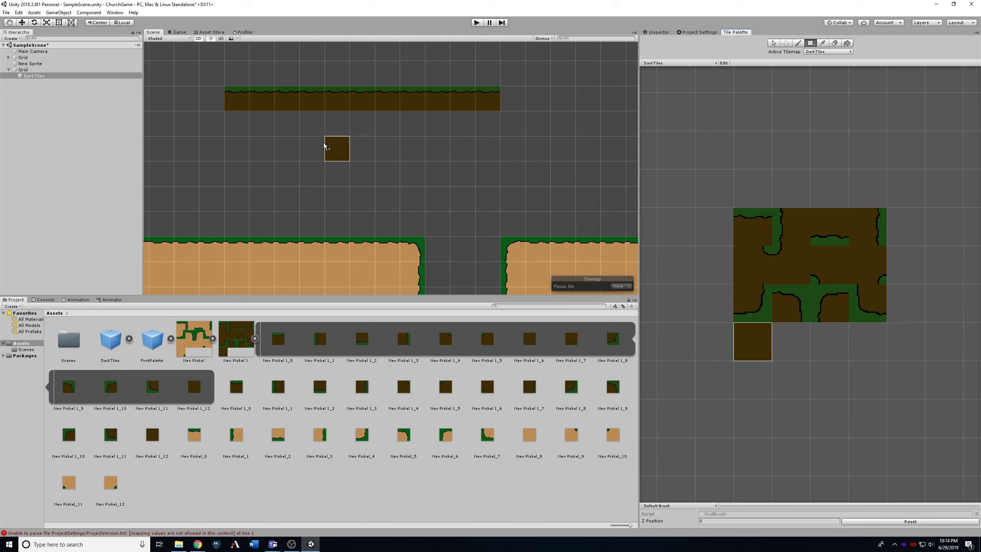
left_click_drag(236, 122, 487, 211)
middle_click_drag(395, 186, 414, 160)
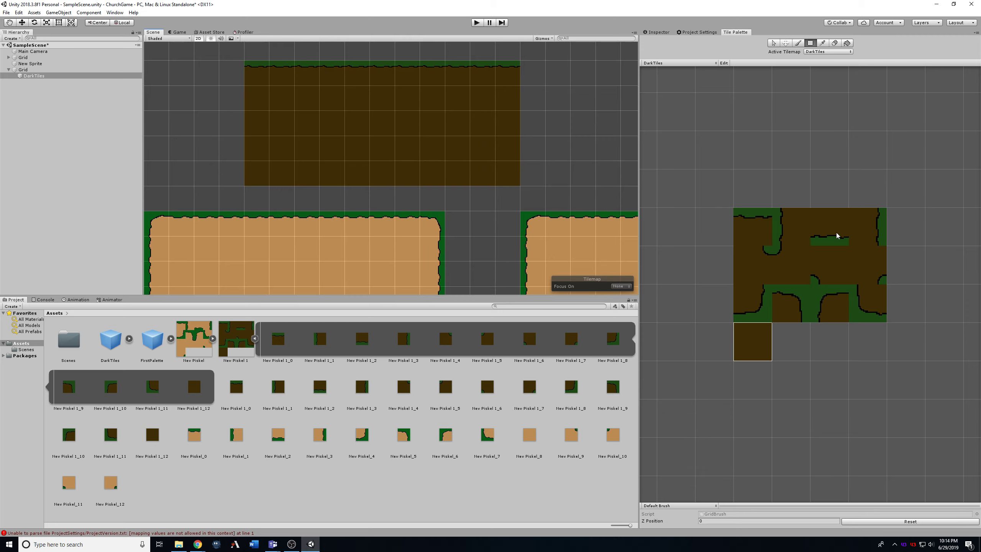
Border the dark platform with left-edge and right-edge tiles four high and a row of bottom-edge tiles beneath it
left_click(784, 227)
left_click_drag(235, 101, 231, 176)
left_click(872, 224)
left_click_drag(532, 96, 533, 178)
left_click(813, 215)
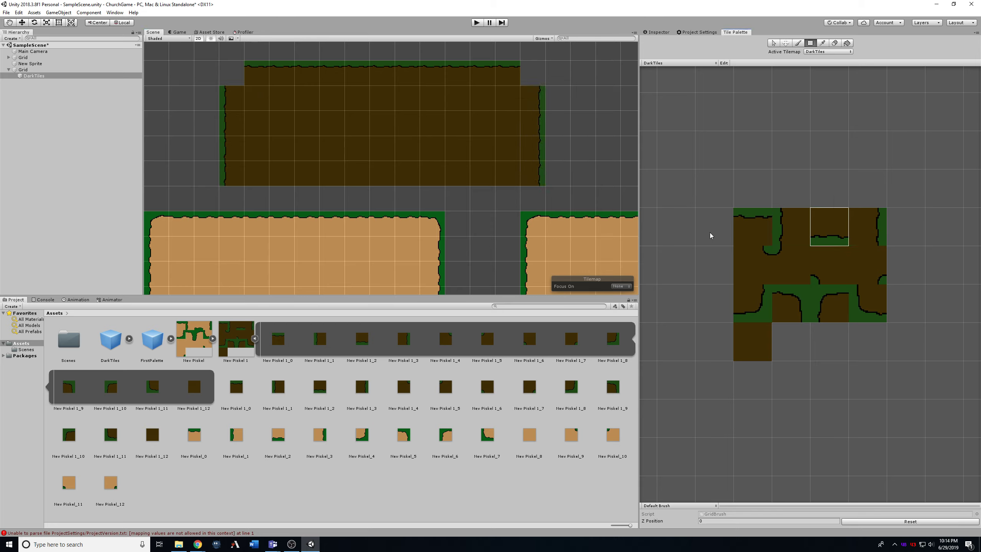
left_click_drag(265, 196, 517, 209)
Place the matching outer corner tiles at all four corners of the dark platform
key("i")
left_click(872, 319)
left_click(235, 198)
left_click(830, 299)
left_click(239, 76)
left_click(796, 305)
left_click(532, 73)
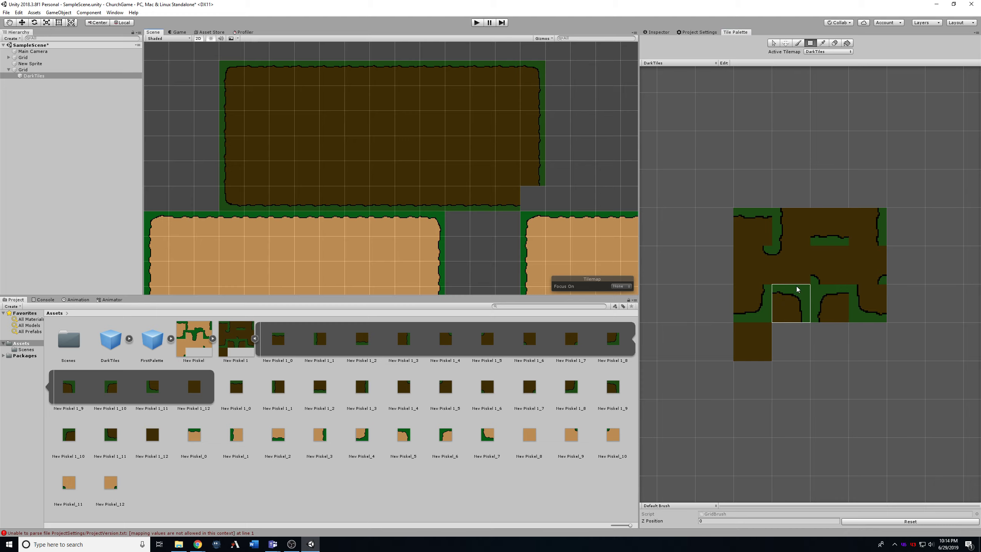
left_click(745, 305)
left_click(541, 200)
Replace the second and third right-edge tiles from the top of the dark platform with the matching inner-corner tiles
middle_click_drag(342, 161, 427, 138)
scroll(424, 139, "up", 14)
scroll(442, 170, "down", 10)
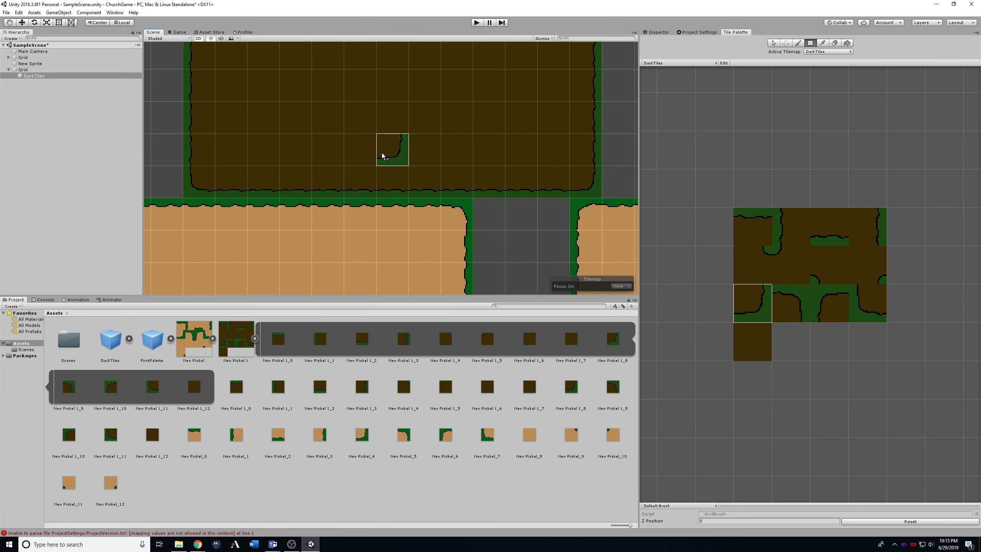
middle_click_drag(508, 175, 524, 200)
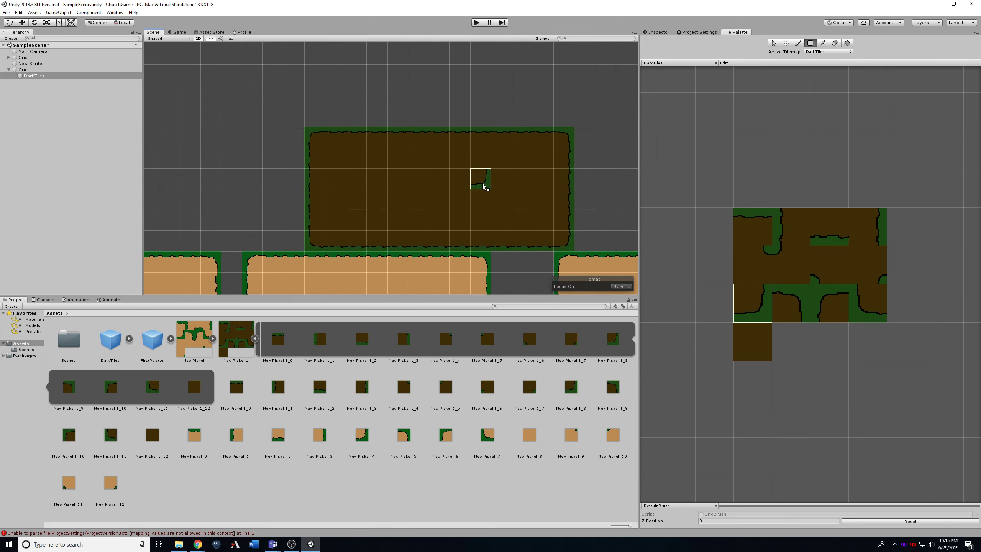
middle_click_drag(590, 158, 332, 161)
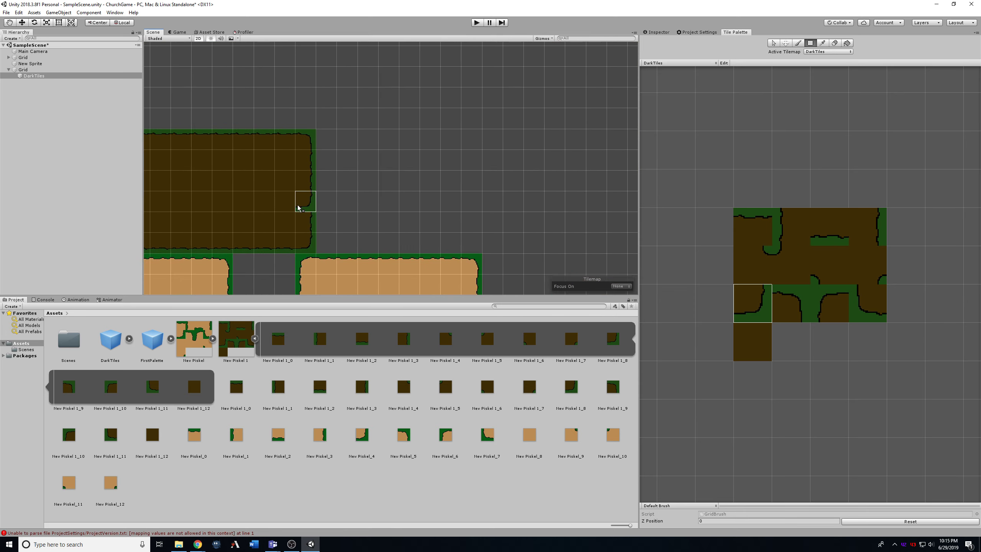
left_click(764, 259)
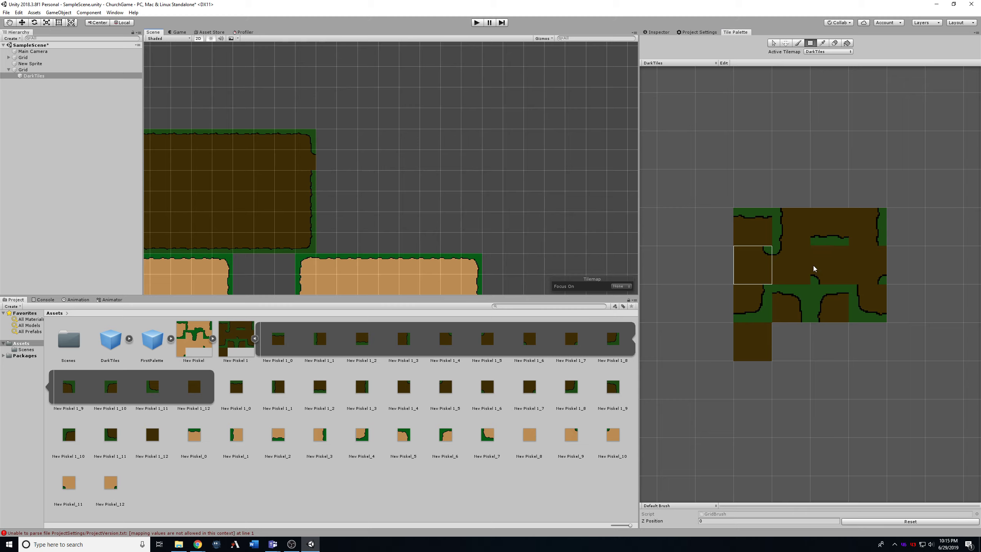
left_click(885, 281)
left_click(307, 181)
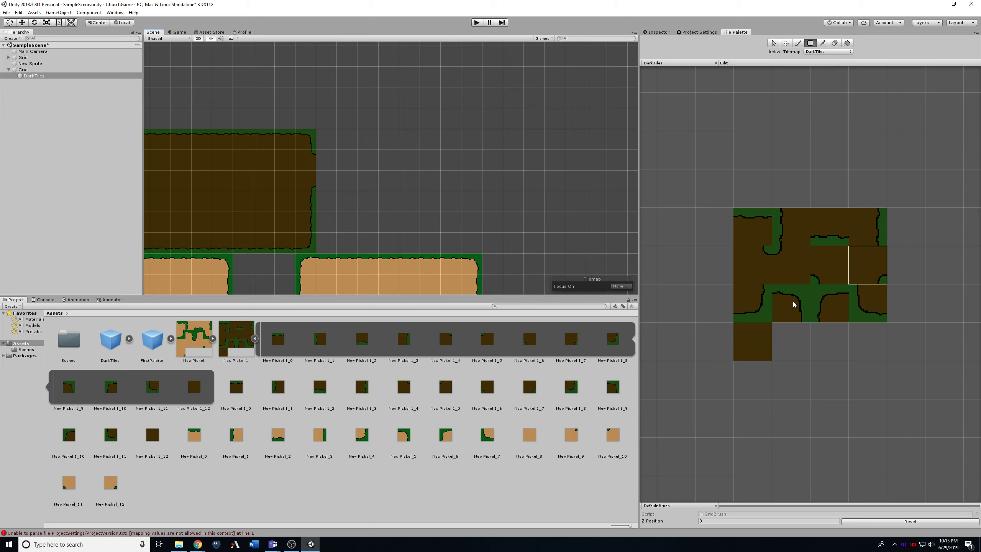
Add an upper and a lower outer-corner tile beside the inner corners to form a two-tile-high bump on the platform's right side
left_click(758, 301)
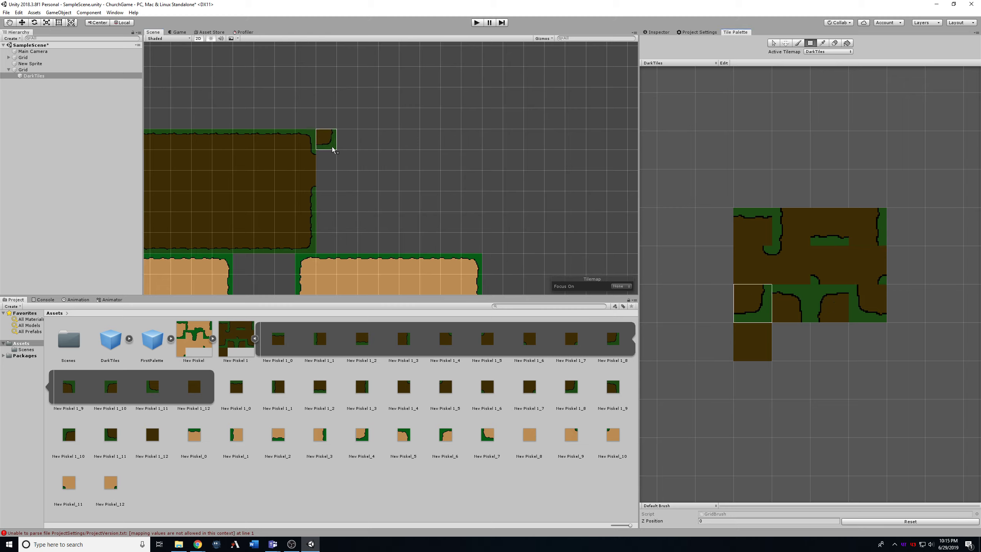
left_click(788, 310)
left_click(329, 161)
left_click(757, 305)
Examine how the inner and outer corner tiles join at the bump and across the whole dark platform
scroll(398, 193, "up", 2)
scroll(392, 189, "up", 2)
middle_click_drag(392, 189, 523, 193)
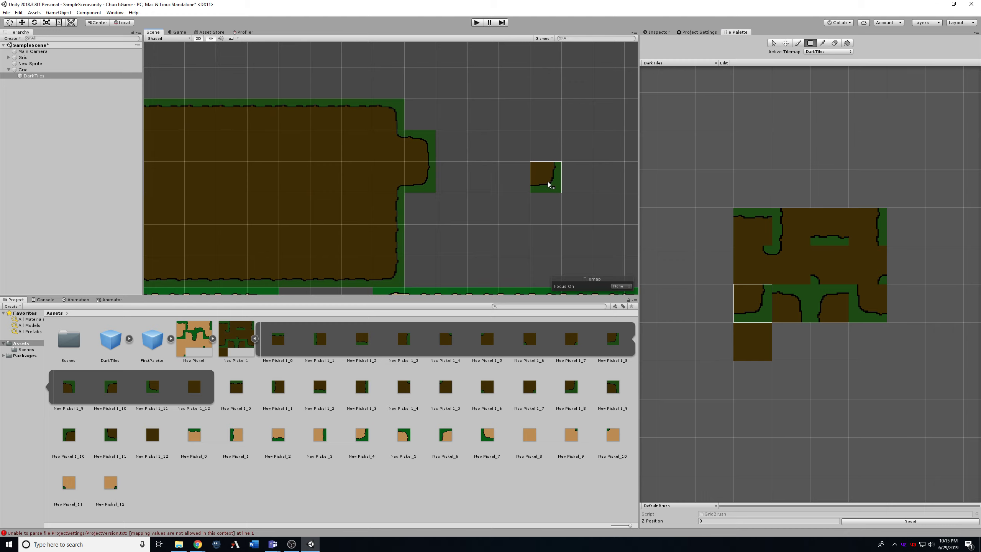
scroll(544, 186, "up", 3)
middle_click_drag(444, 174, 544, 203)
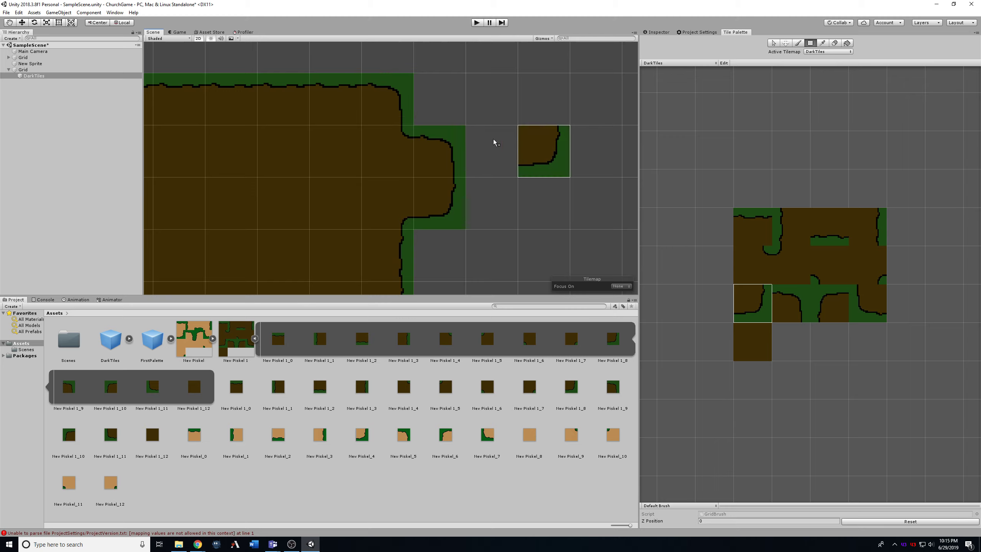
key("t")
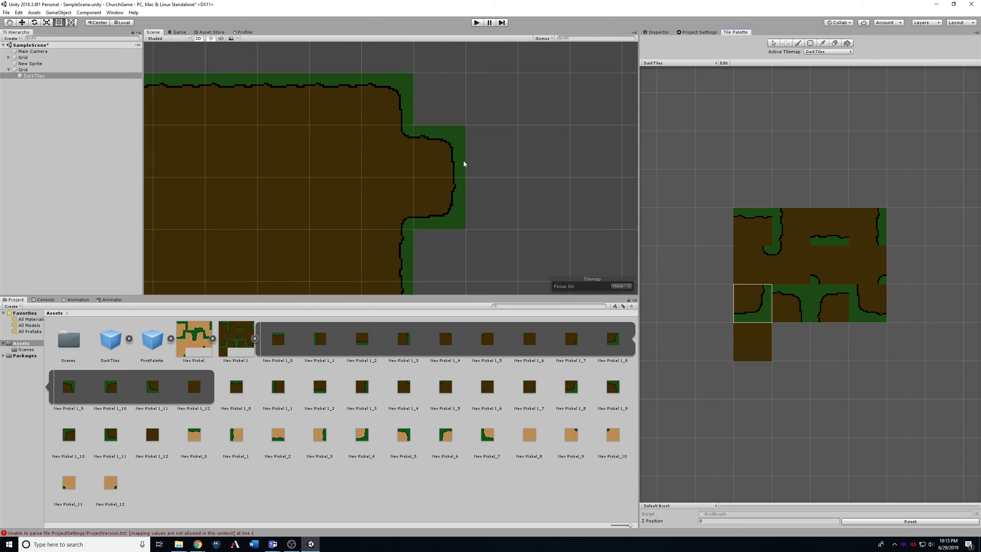
scroll(467, 166, "down", 3)
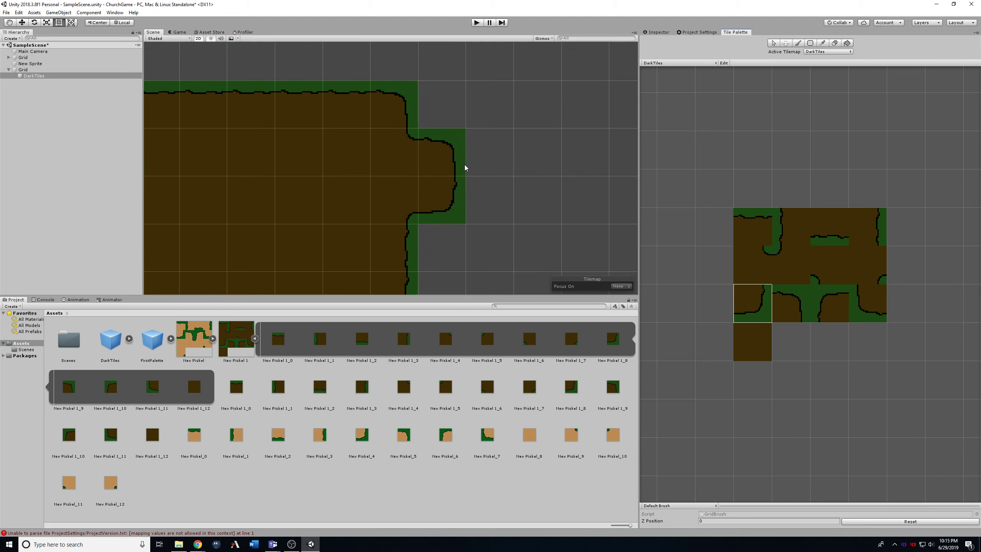
middle_click_drag(466, 173, 324, 176)
scroll(261, 182, "up", 5)
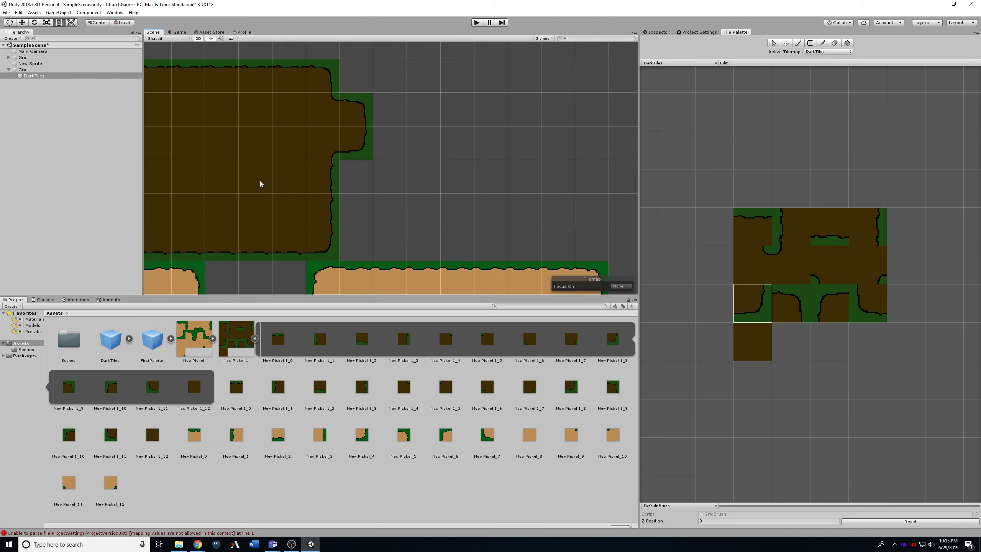
scroll(324, 180, "down", 8)
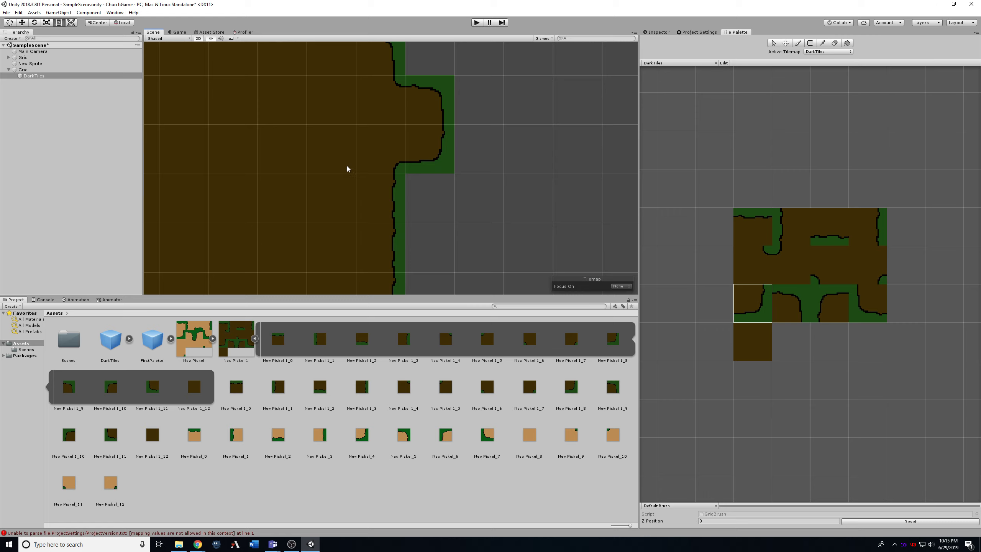
middle_click_drag(330, 166, 466, 182)
mouse_move(343, 182)
middle_mouse_down()
mouse_move(470, 147)
mouse_move(420, 162)
middle_mouse_up()
scroll(469, 147, "down", 2)
scroll(455, 176, "down", 2)
scroll(456, 175, "down", 1)
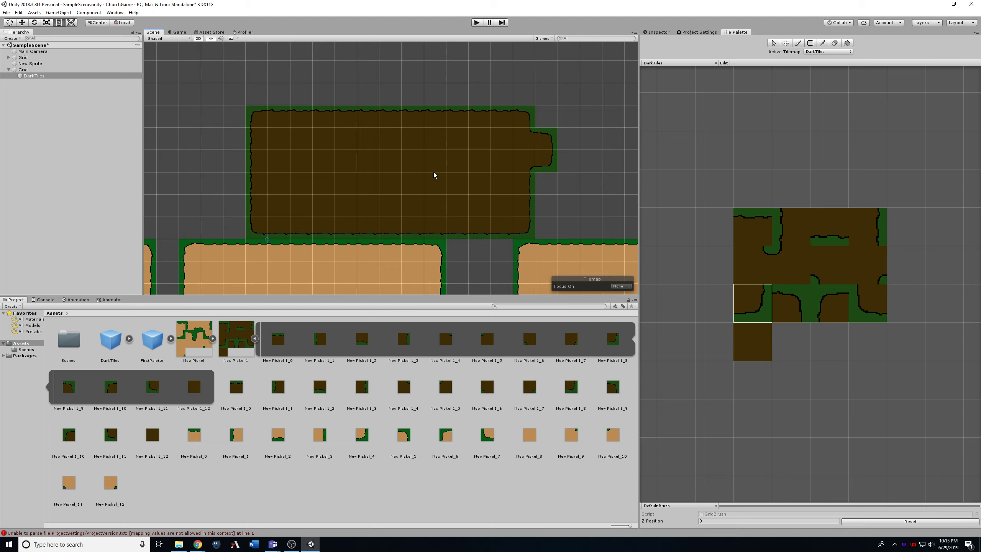
Expand the first Grid and inspect the Ground tilemap's components, including its collider, against the light platforms
left_click(23, 57)
left_click(8, 57)
left_click(31, 64)
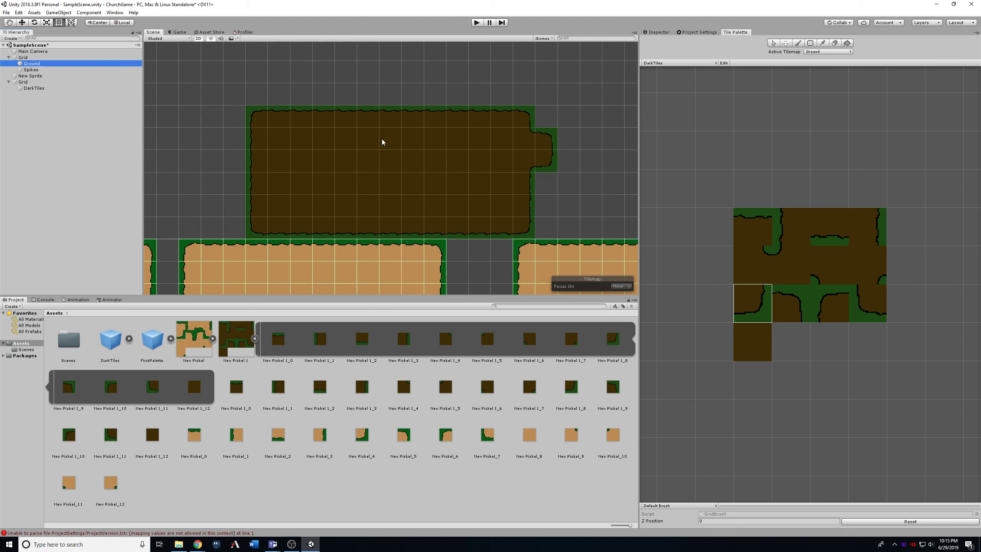
scroll(383, 142, "down", 1)
left_click(656, 33)
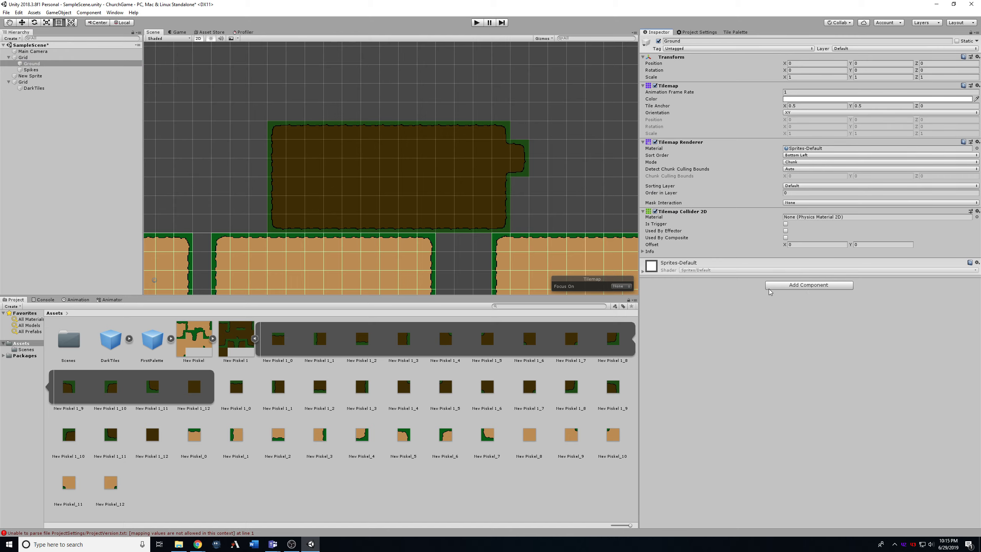
middle_click_drag(460, 257, 405, 146)
scroll(534, 175, "up", 5)
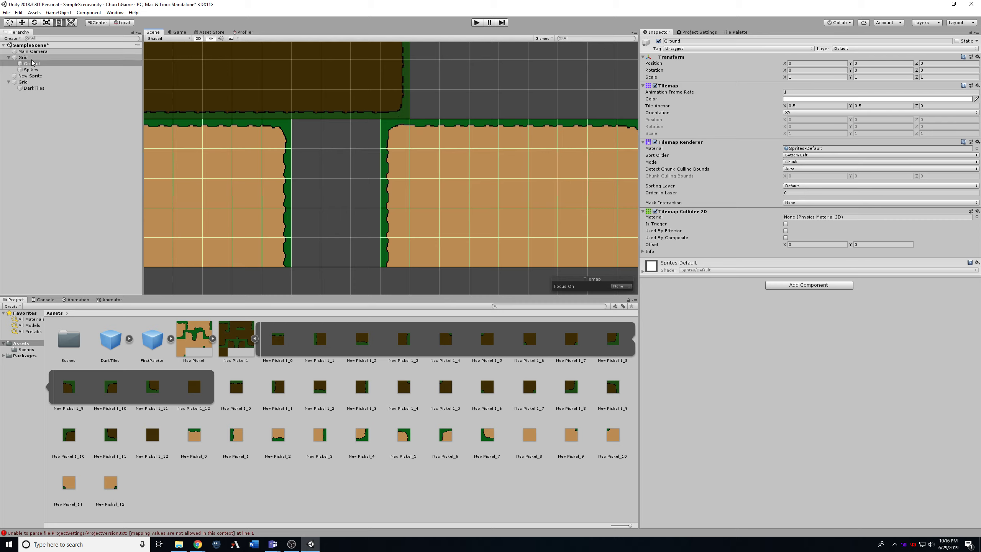
Add a Tilemap Collider 2D component to the DarkTiles tilemap
left_click(35, 88)
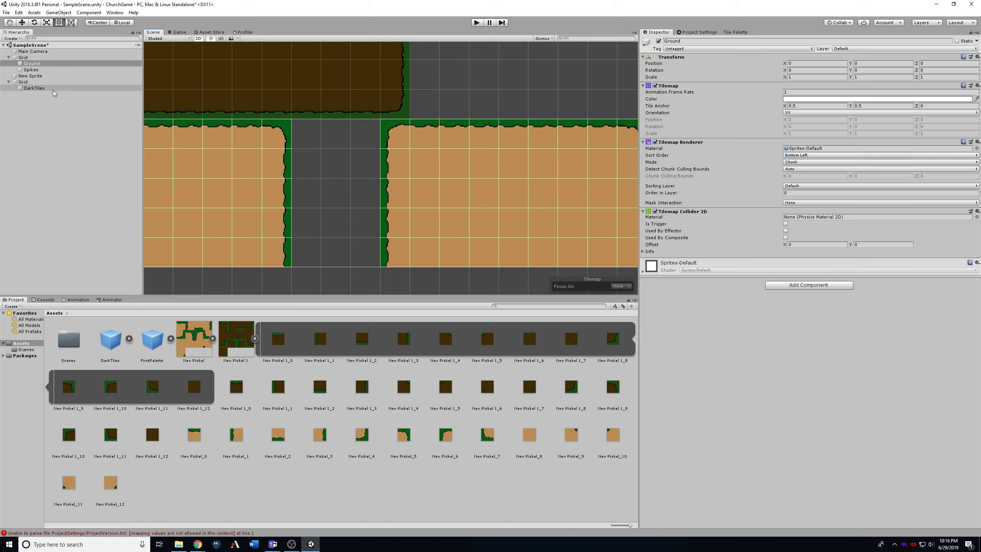
key("f")
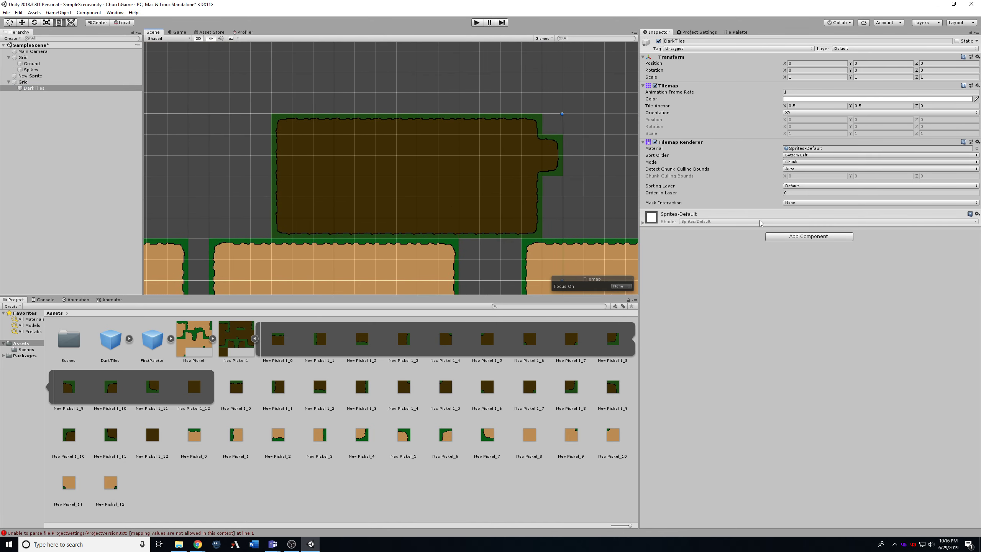
left_click(804, 237)
type("tile")
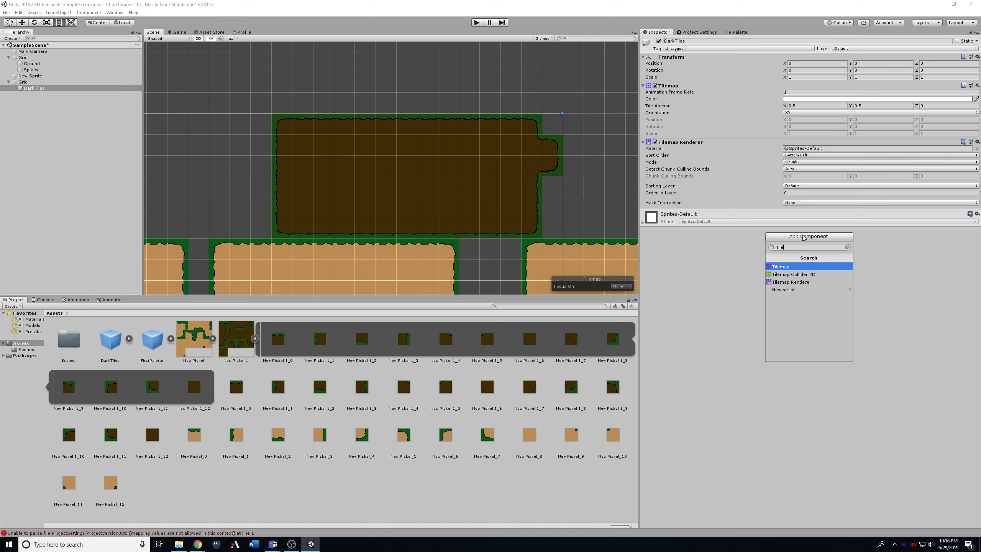
key("Down")
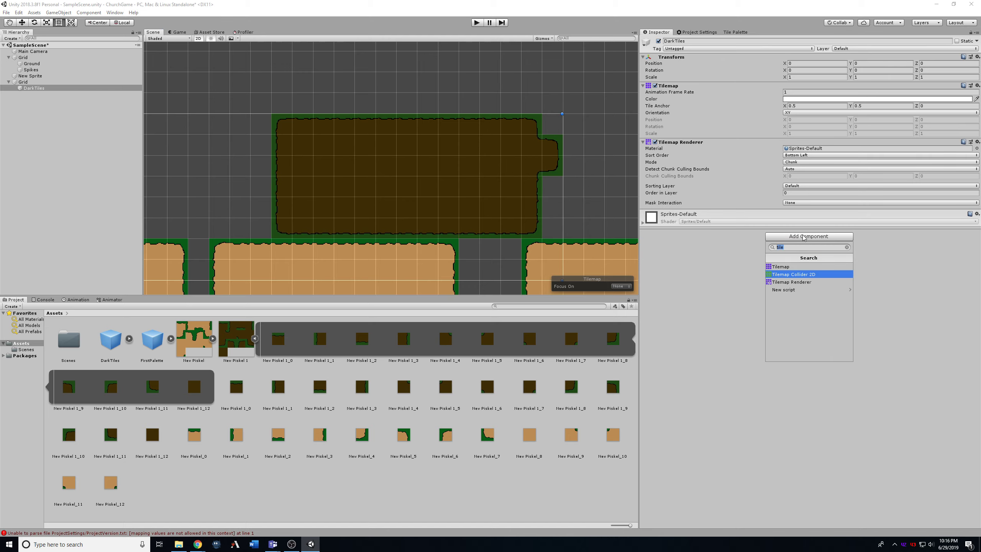
key("Return")
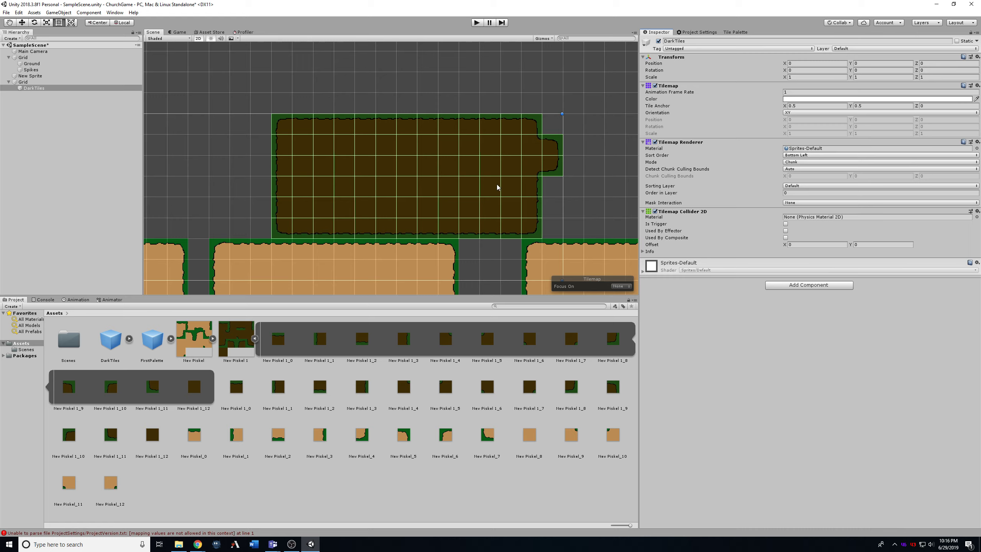
Examine the collider outlines on the dark platform's tiles from close up and from further away
scroll(386, 112, "up", 3)
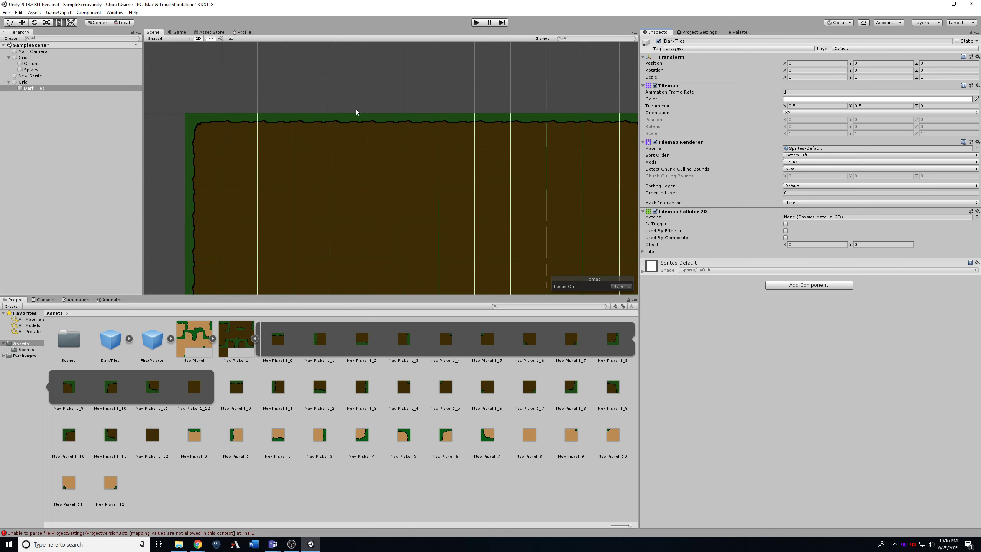
scroll(493, 150, "down", 10)
middle_click_drag(596, 167, 563, 142)
middle_click_drag(162, 173, 325, 171)
middle_click_drag(353, 174, 283, 206)
middle_click_drag(459, 171, 289, 189)
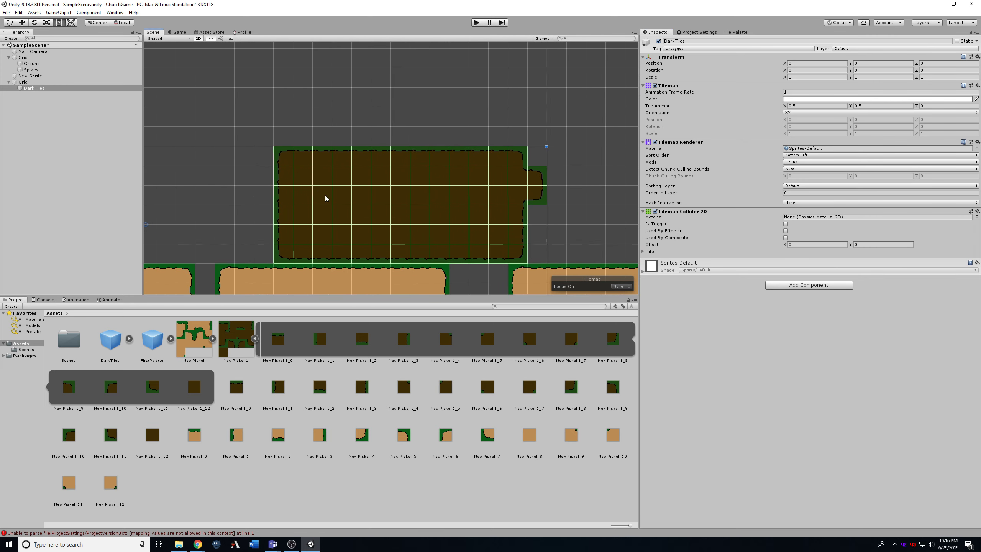